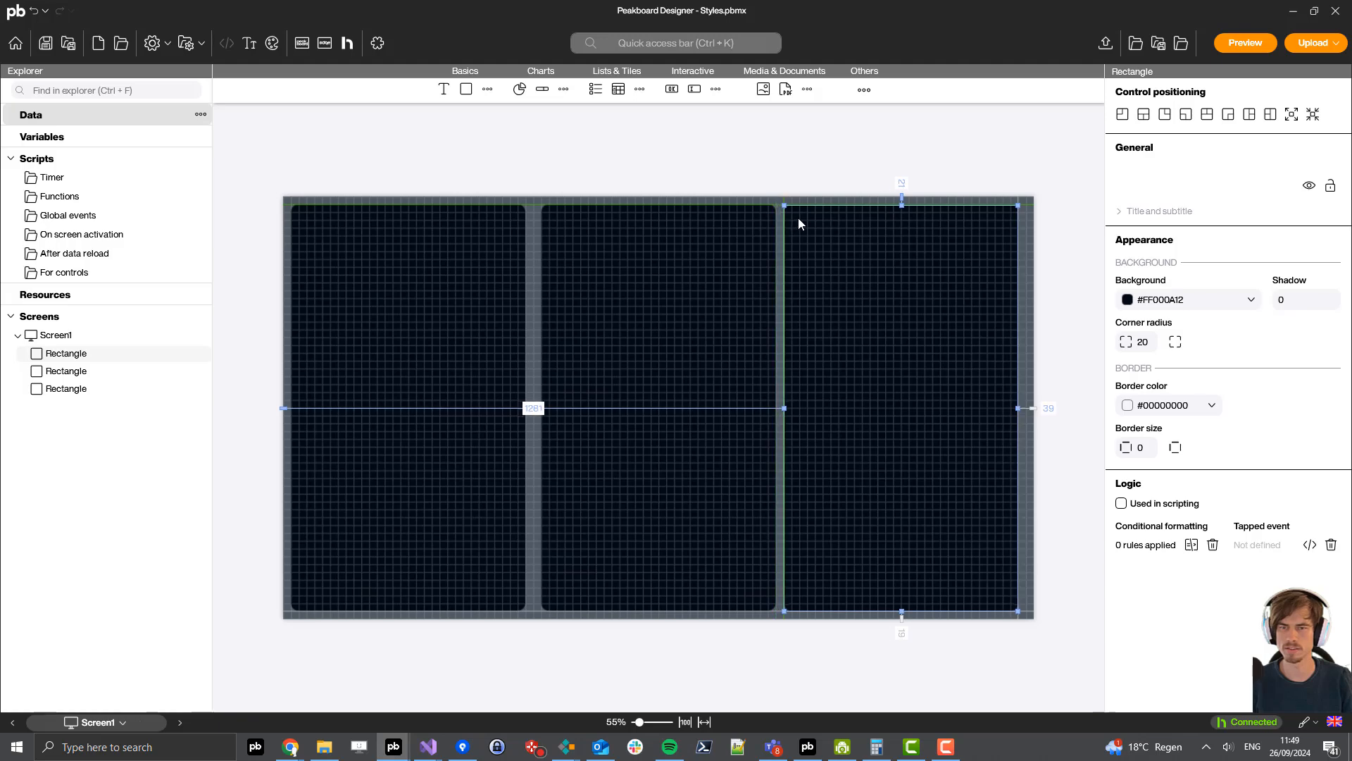
# - Move the first rectangle to a left offset of 40 and a top offset of 20 on the screen
pyautogui.moveTo(497, 218); pyautogui.dragTo(504, 252)
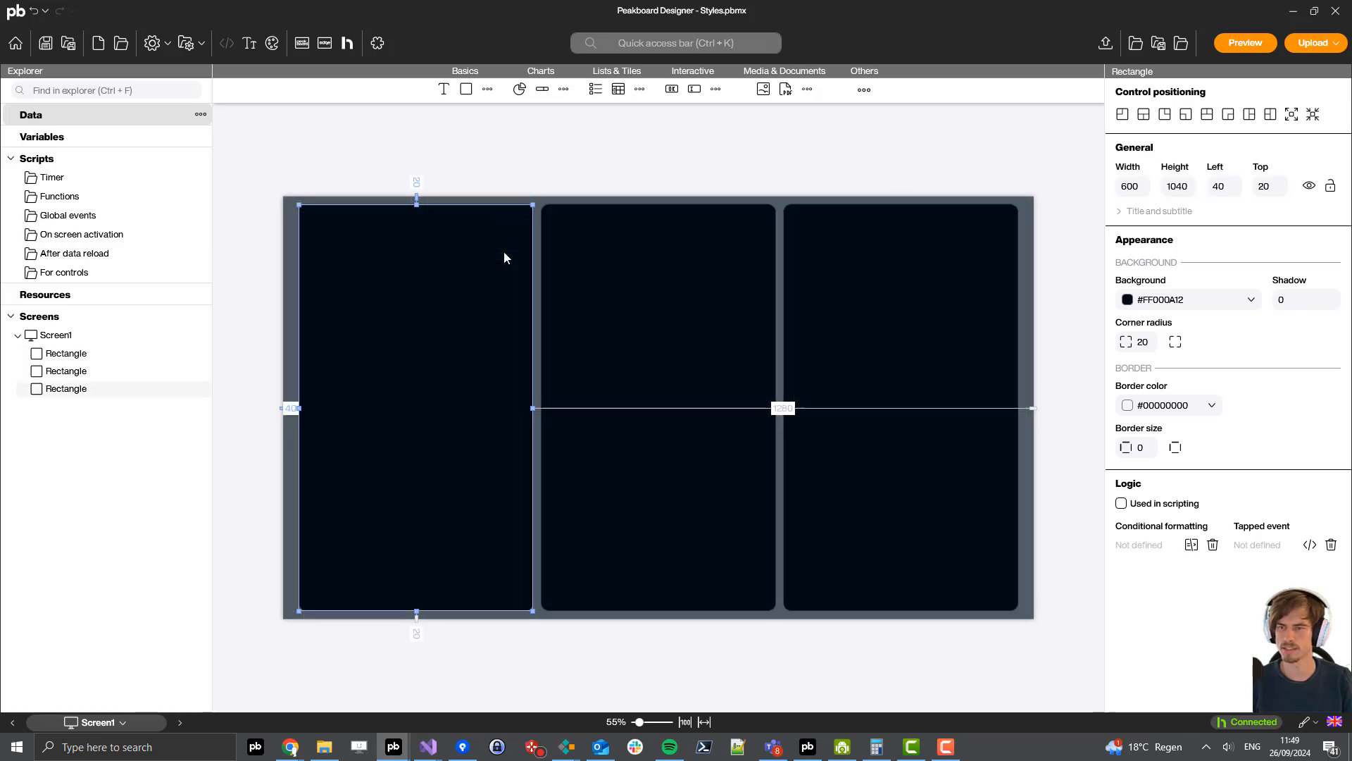
pyautogui.click(612, 643)
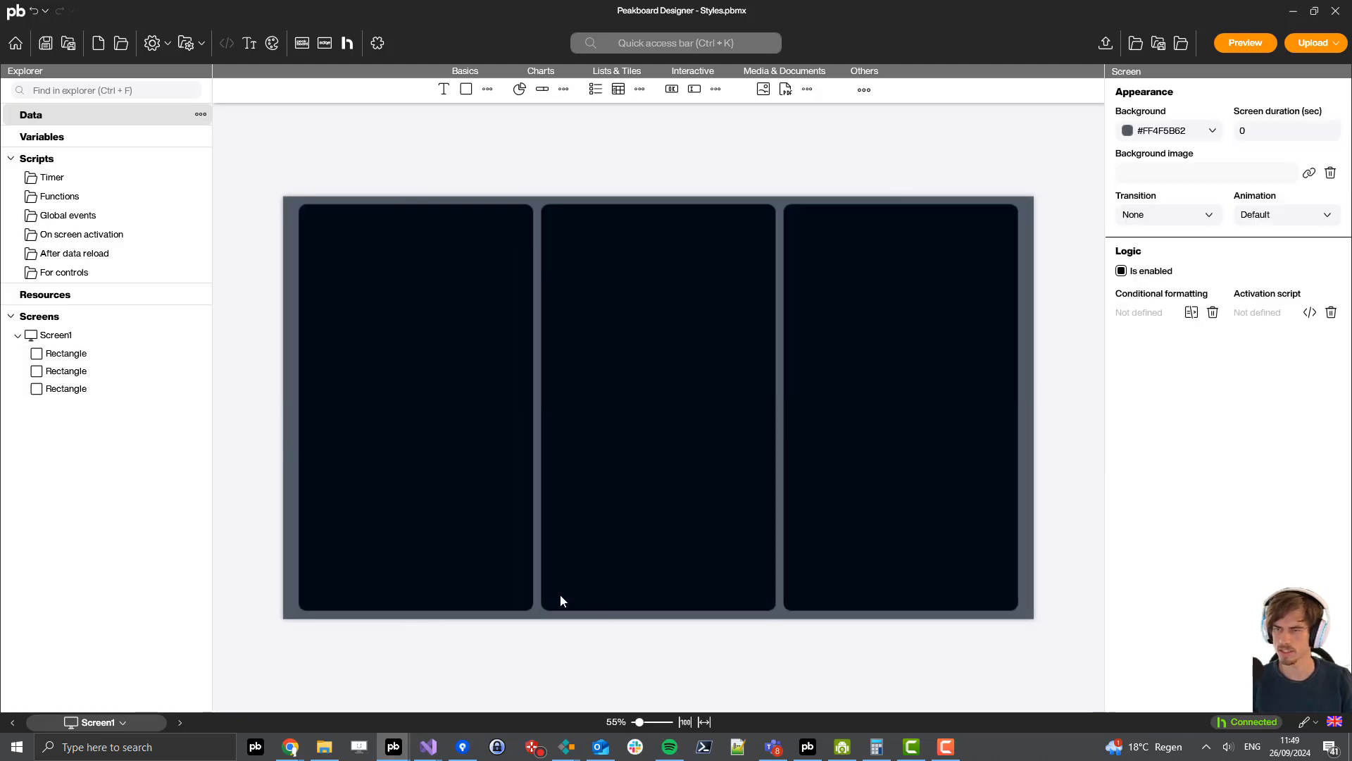
# - Add a text control across the first rectangle's upper part, 600 wide and 100 high, at left 40 and top 50
pyautogui.click(443, 97)
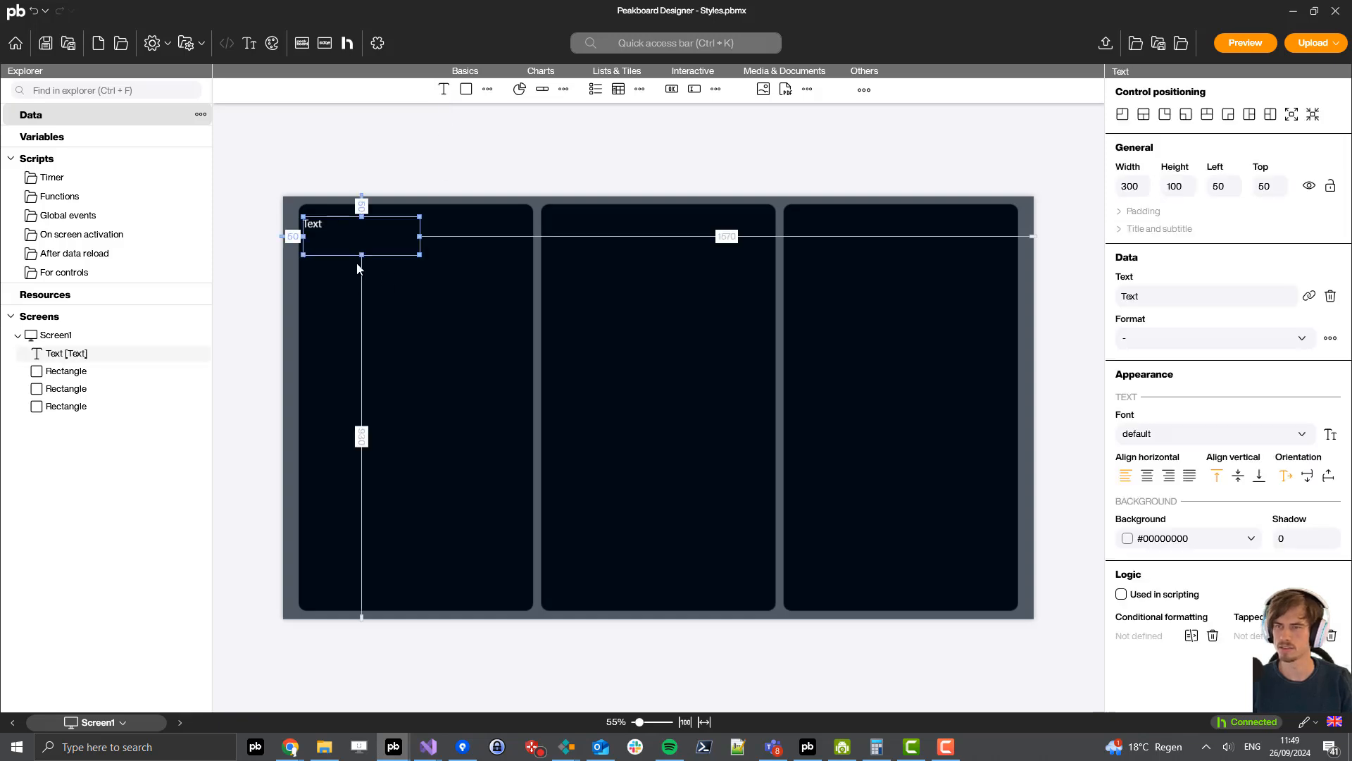
pyautogui.moveTo(422, 245); pyautogui.dragTo(533, 235)
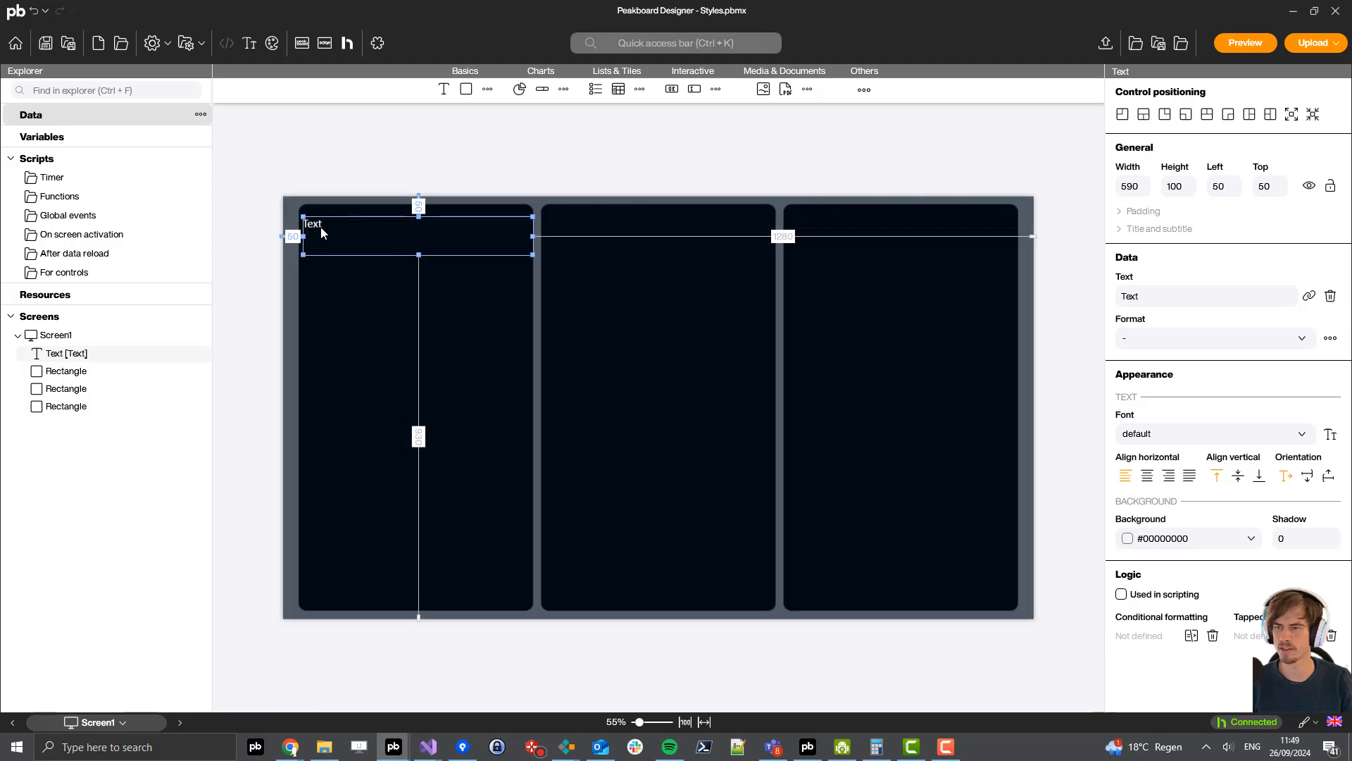
pyautogui.moveTo(307, 241); pyautogui.dragTo(304, 240)
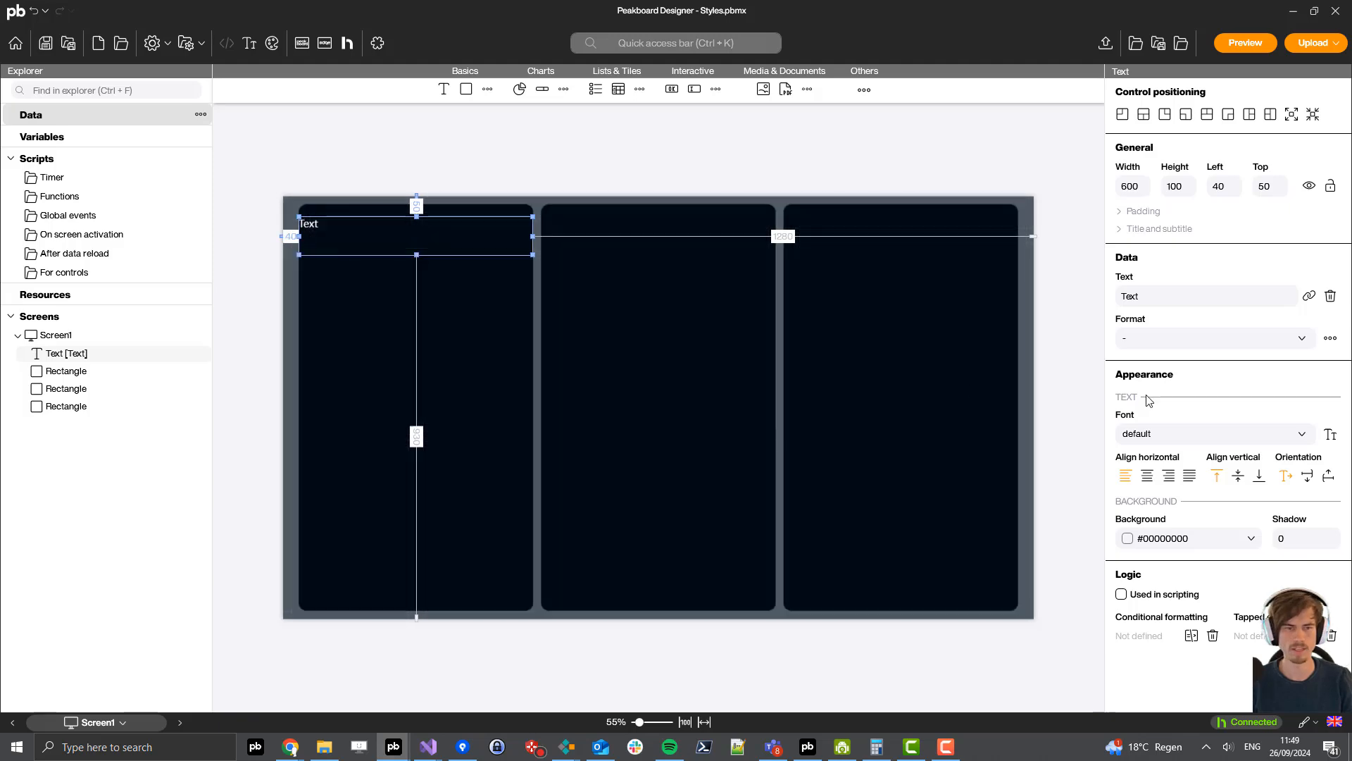
# - Set the text to "Line 1" in the header1 font, centered both horizontally and vertically
pyautogui.doubleClick(1129, 294)
pyautogui.write('Line 1')
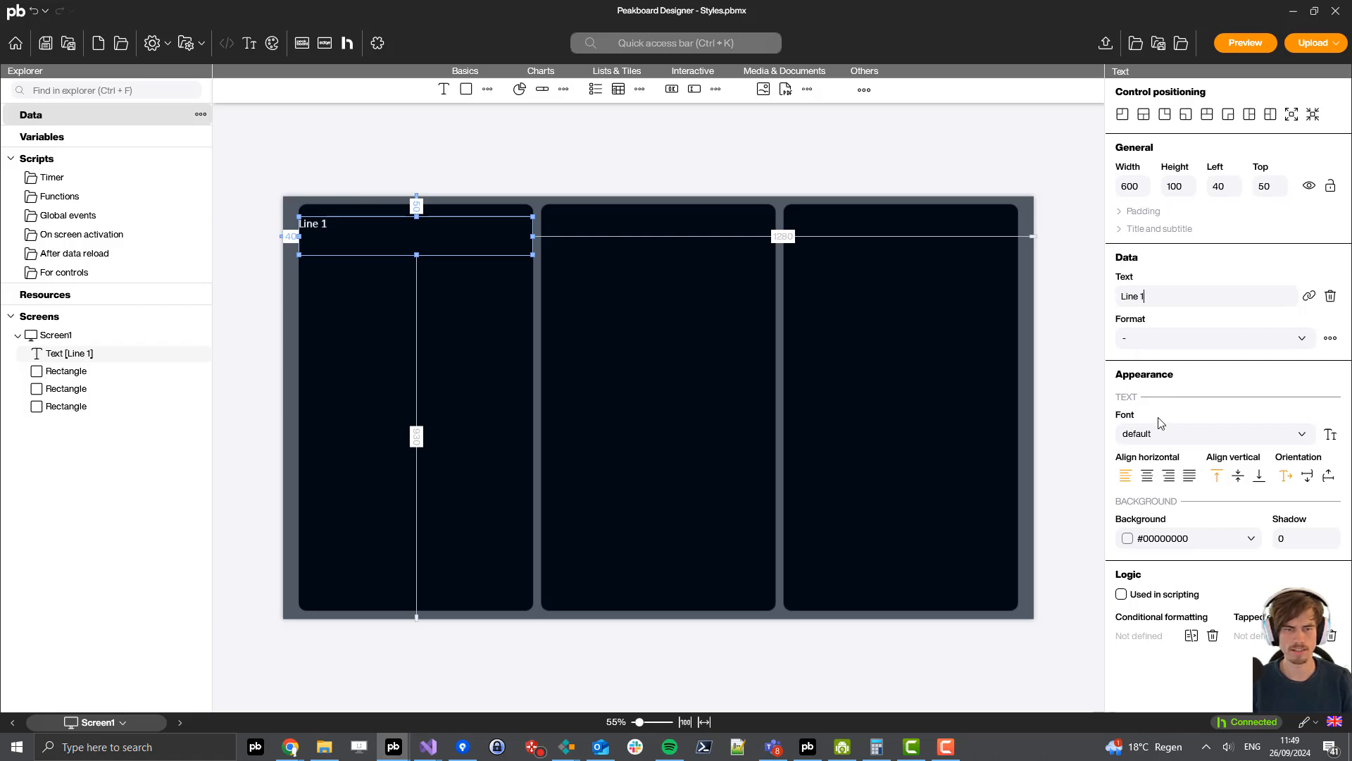
pyautogui.click(1146, 433)
pyautogui.click(1165, 512)
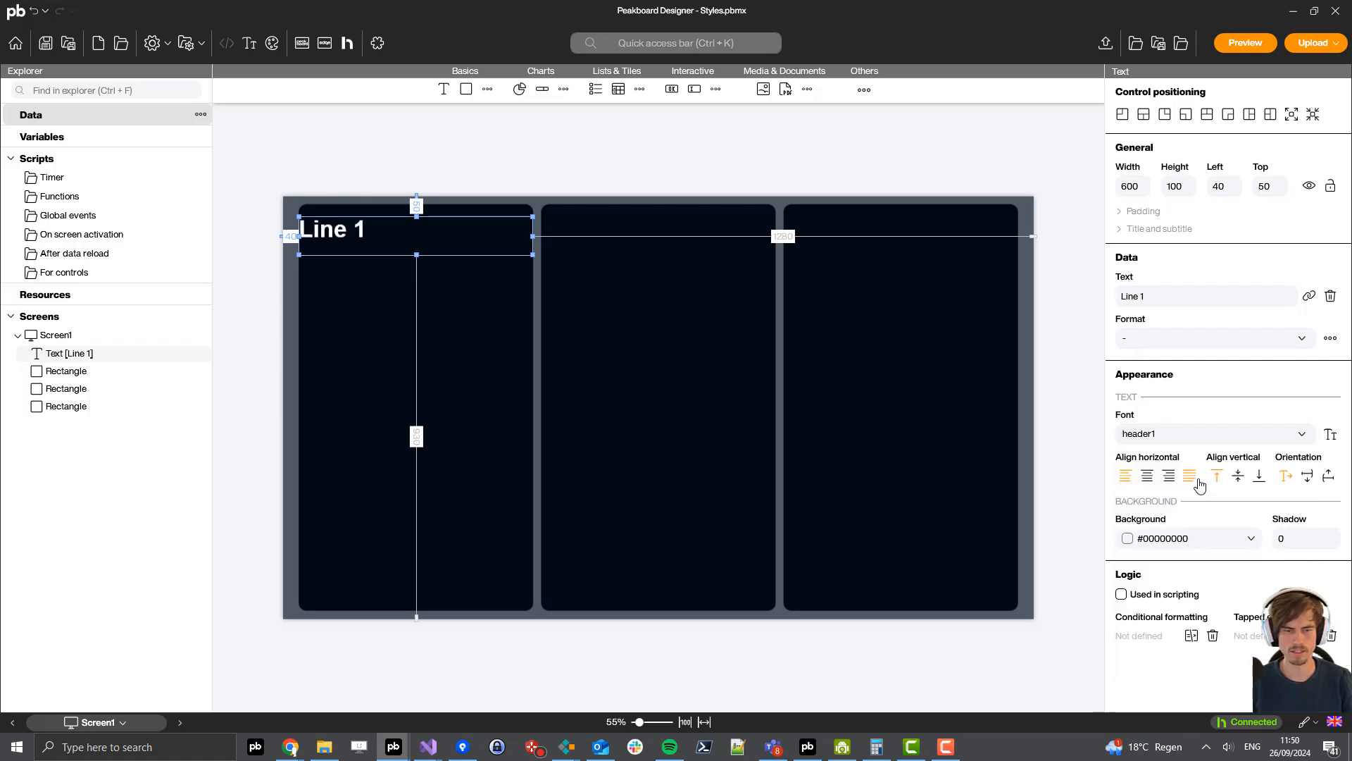
pyautogui.click(1147, 476)
pyautogui.click(1237, 478)
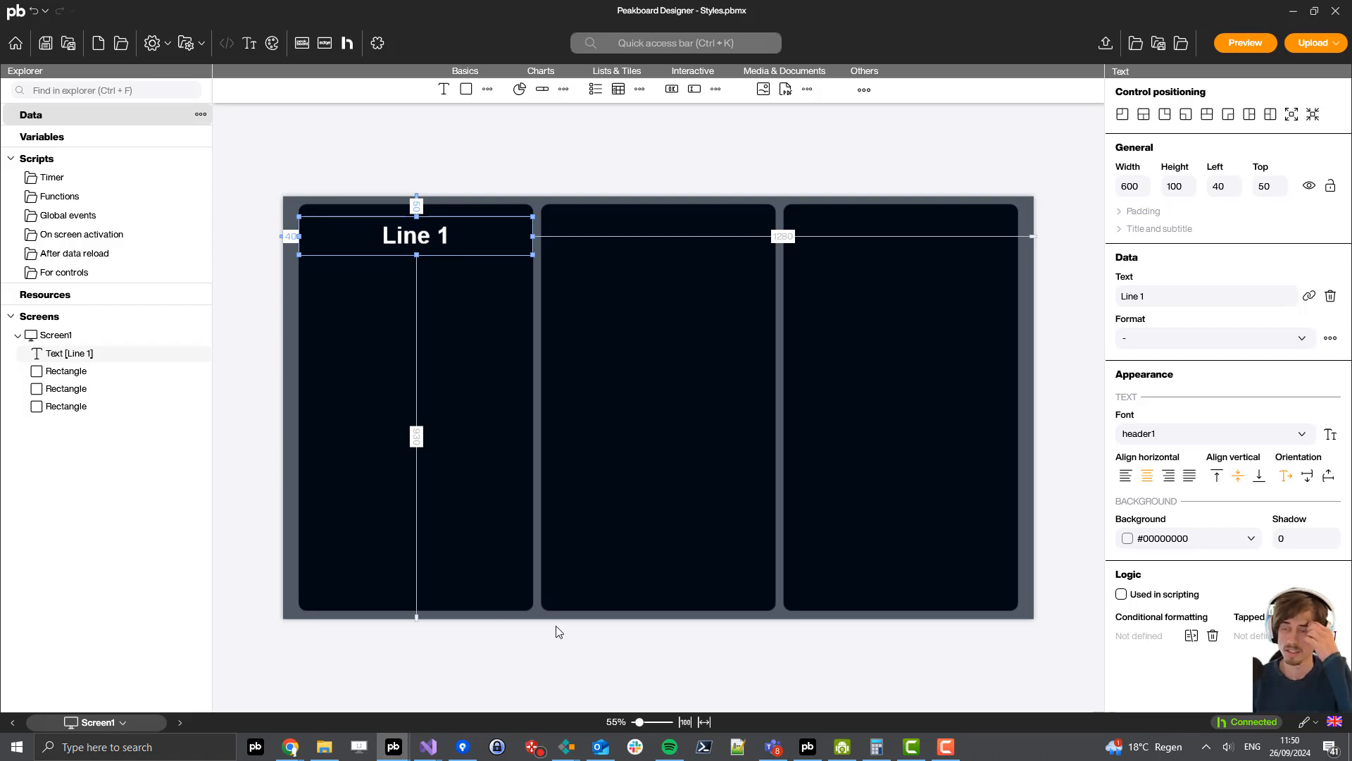
pyautogui.click(464, 611)
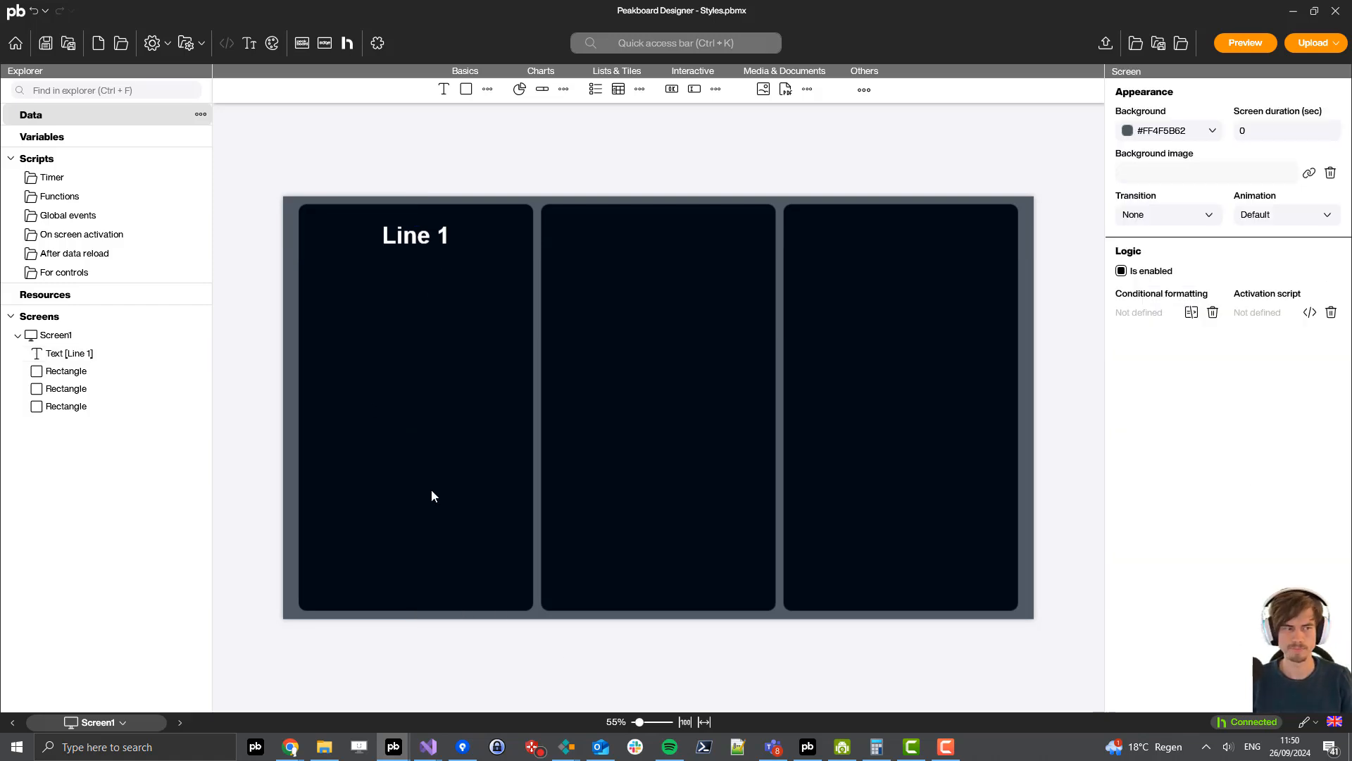
# - Add a horizontal line below the Line 1 heading, 520 wide and 40 high, at left 80 and top 140
pyautogui.click(487, 89)
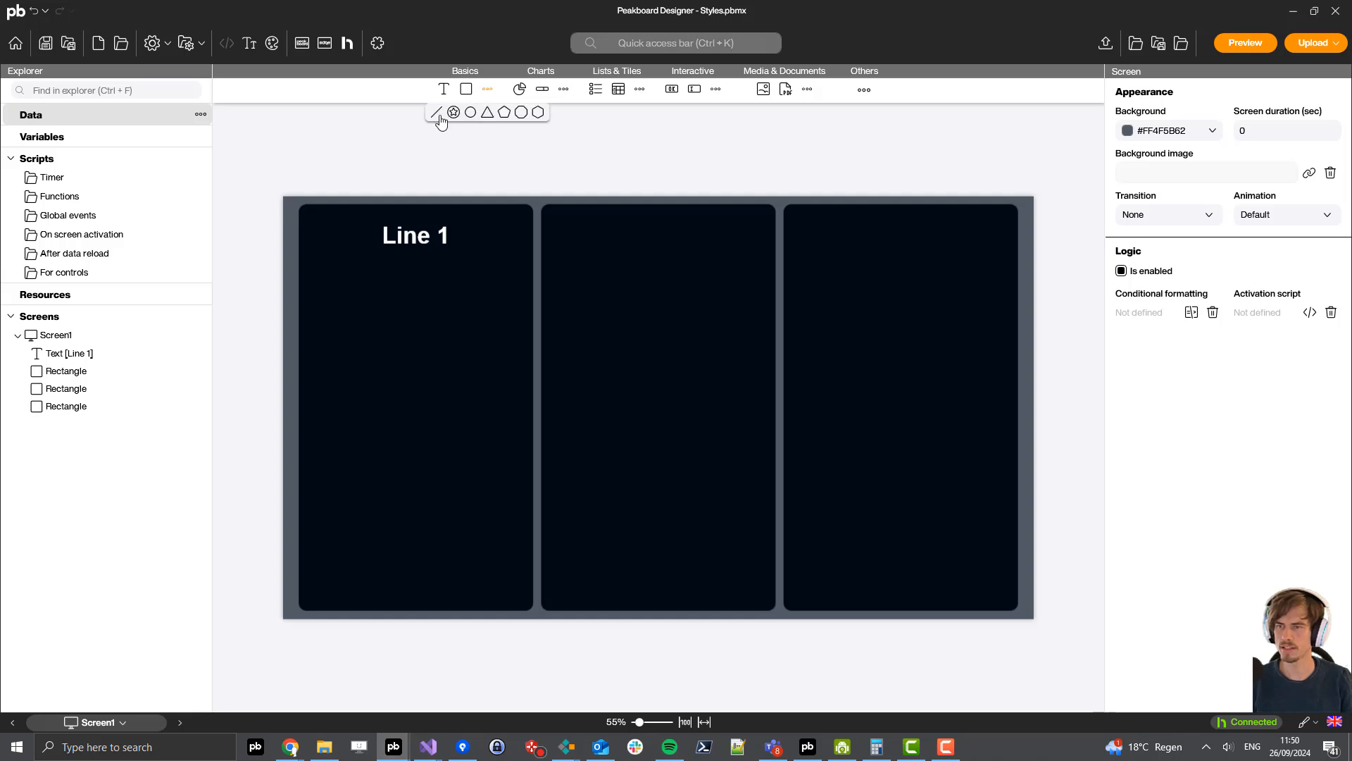
pyautogui.moveTo(439, 121); pyautogui.dragTo(518, 266)
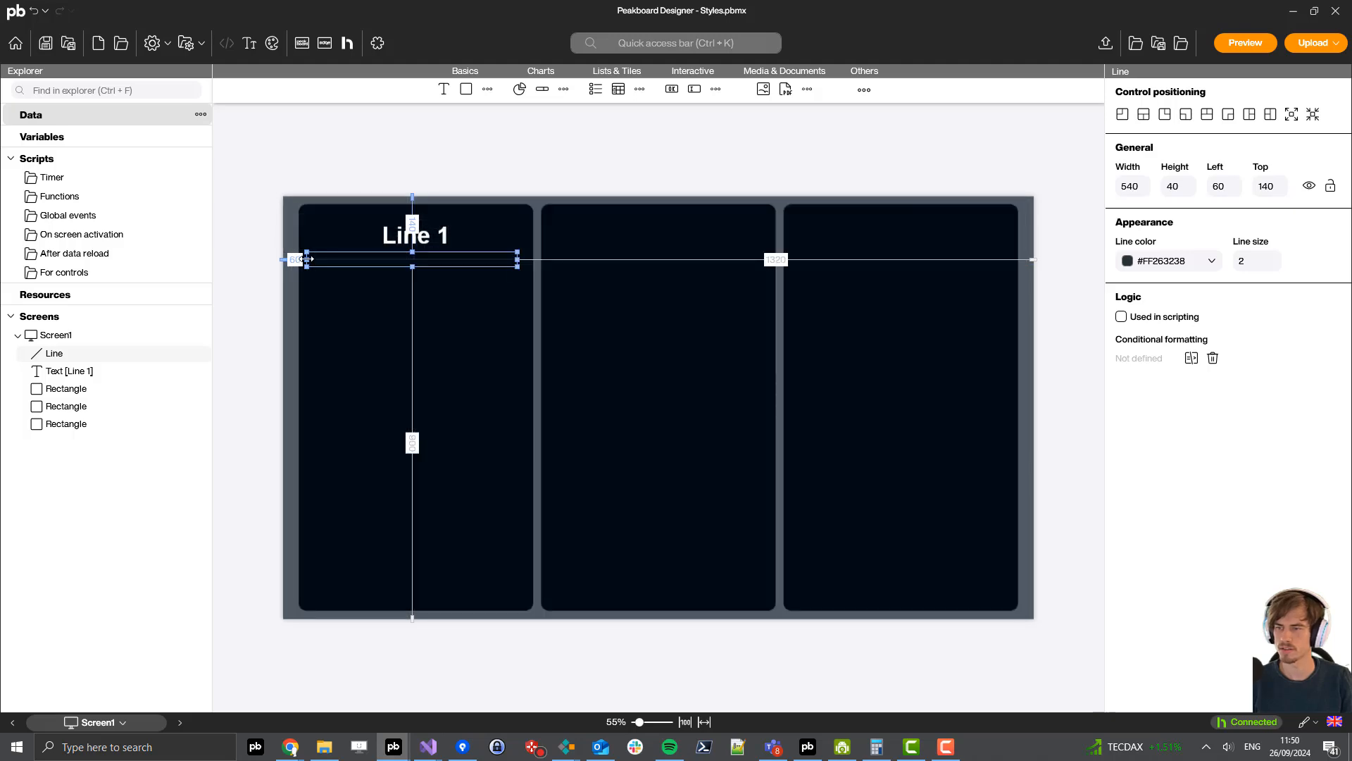
pyautogui.moveTo(307, 259); pyautogui.dragTo(314, 259)
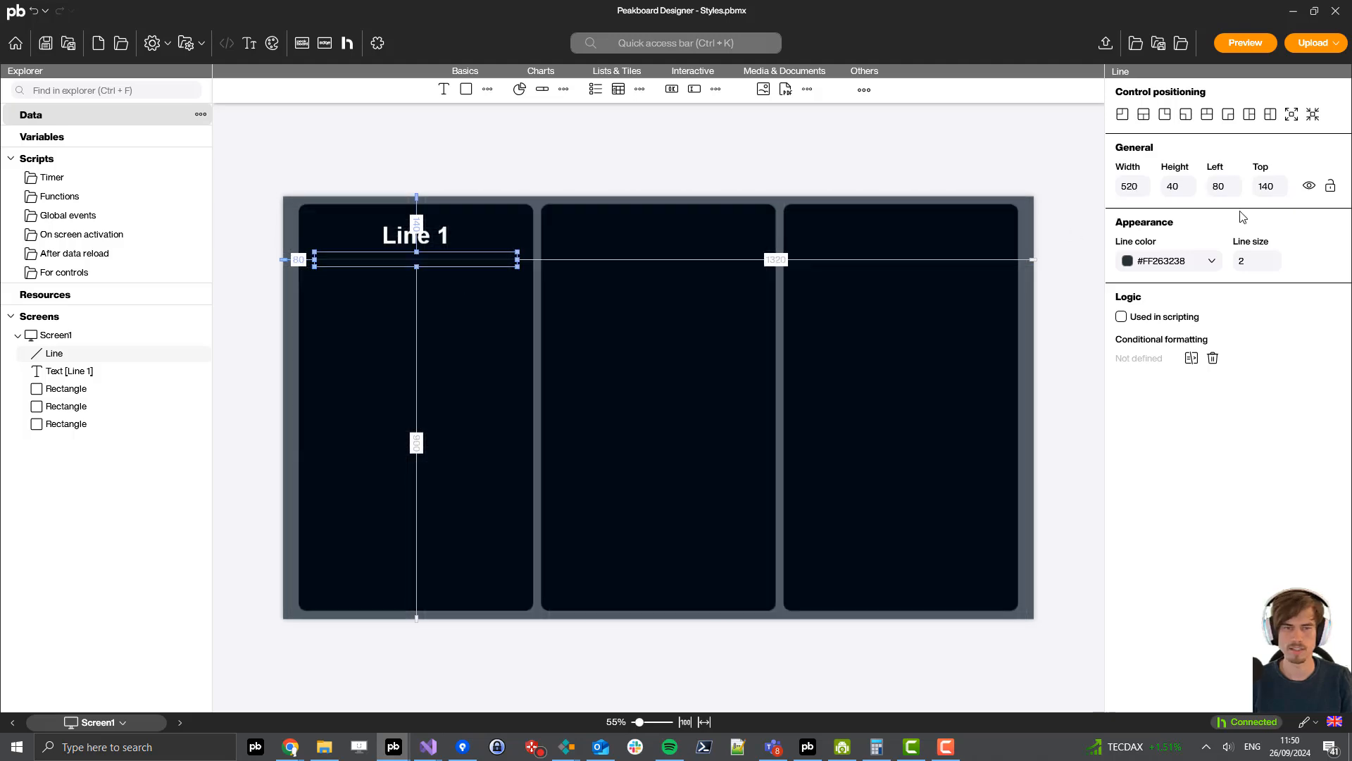
# - Change the color of the line below the heading to the green theme color
pyautogui.click(1204, 263)
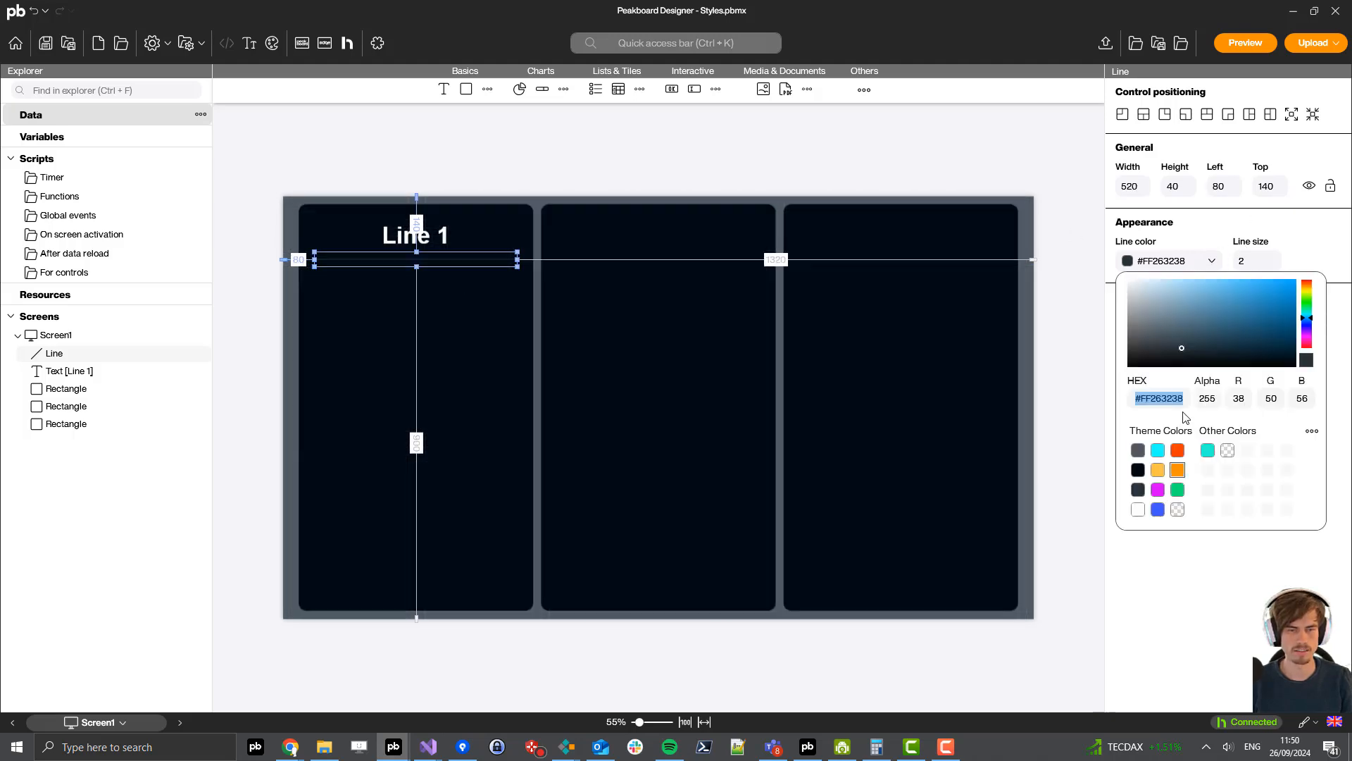
pyautogui.click(1176, 503)
pyautogui.click(635, 634)
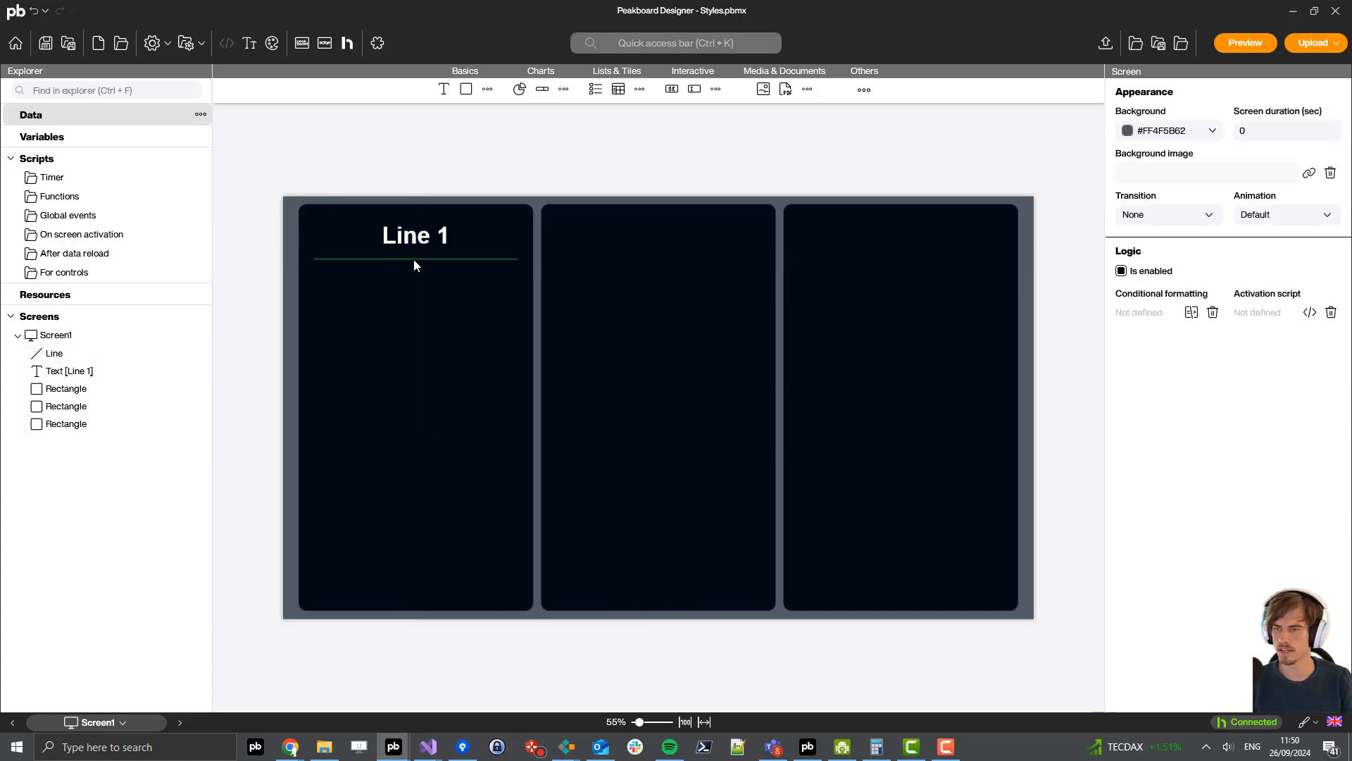
# - Add an OPC UA data source and name it Line1
pyautogui.click(202, 116)
pyautogui.click(222, 135)
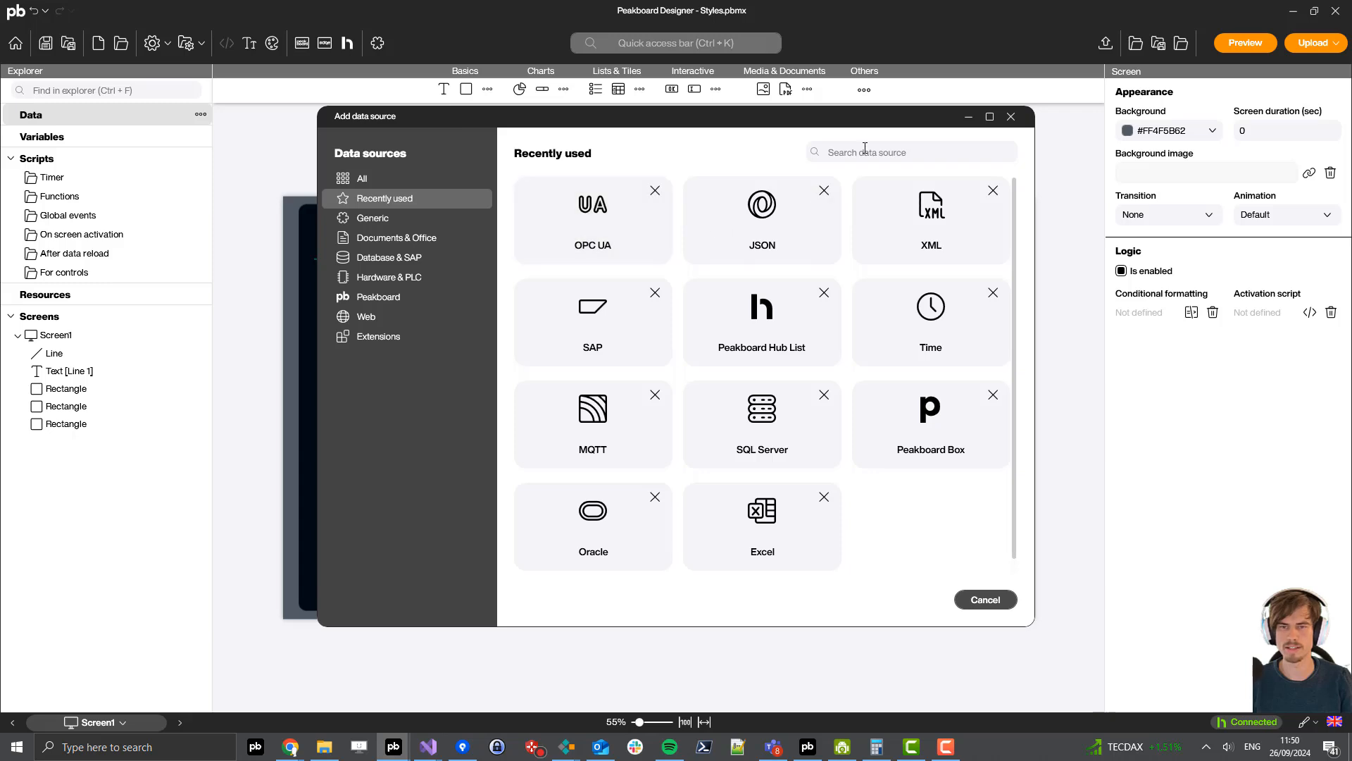
pyautogui.write('opc')
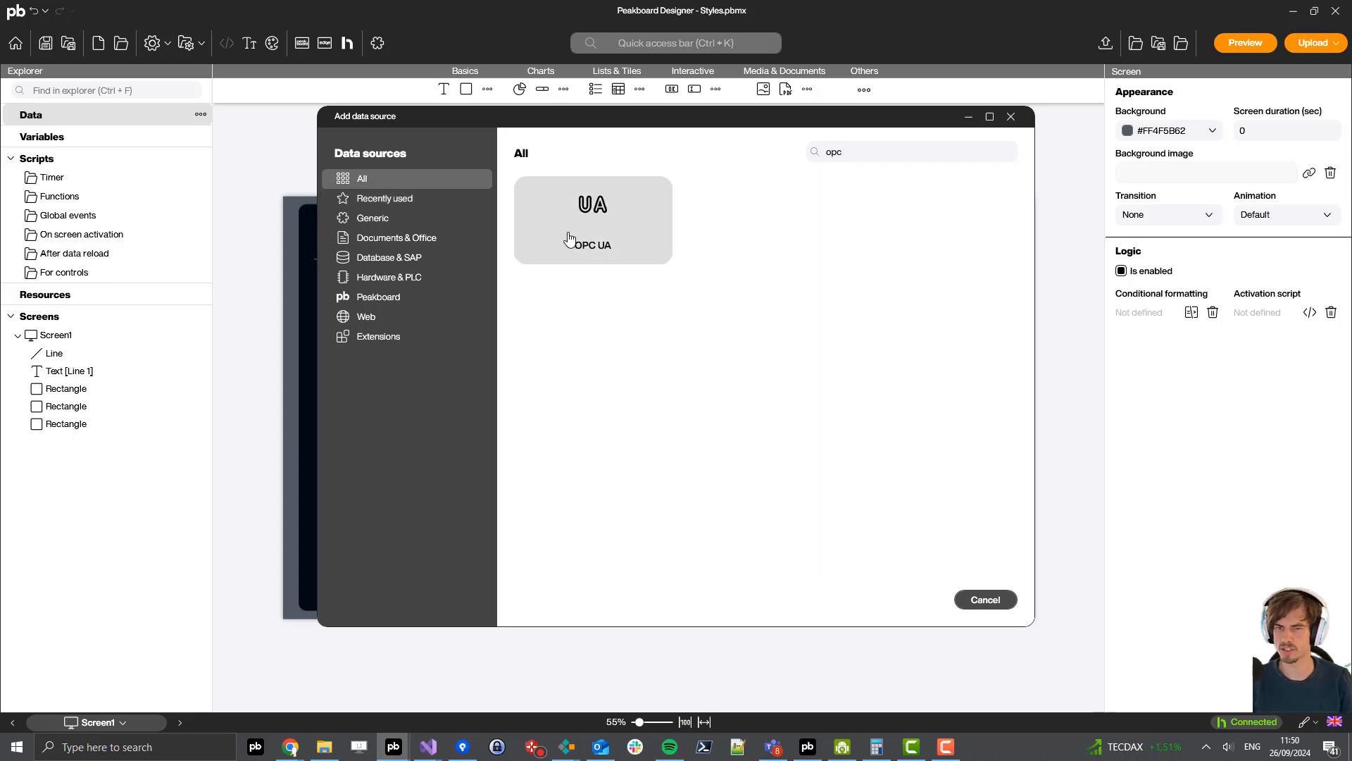
pyautogui.click(565, 241)
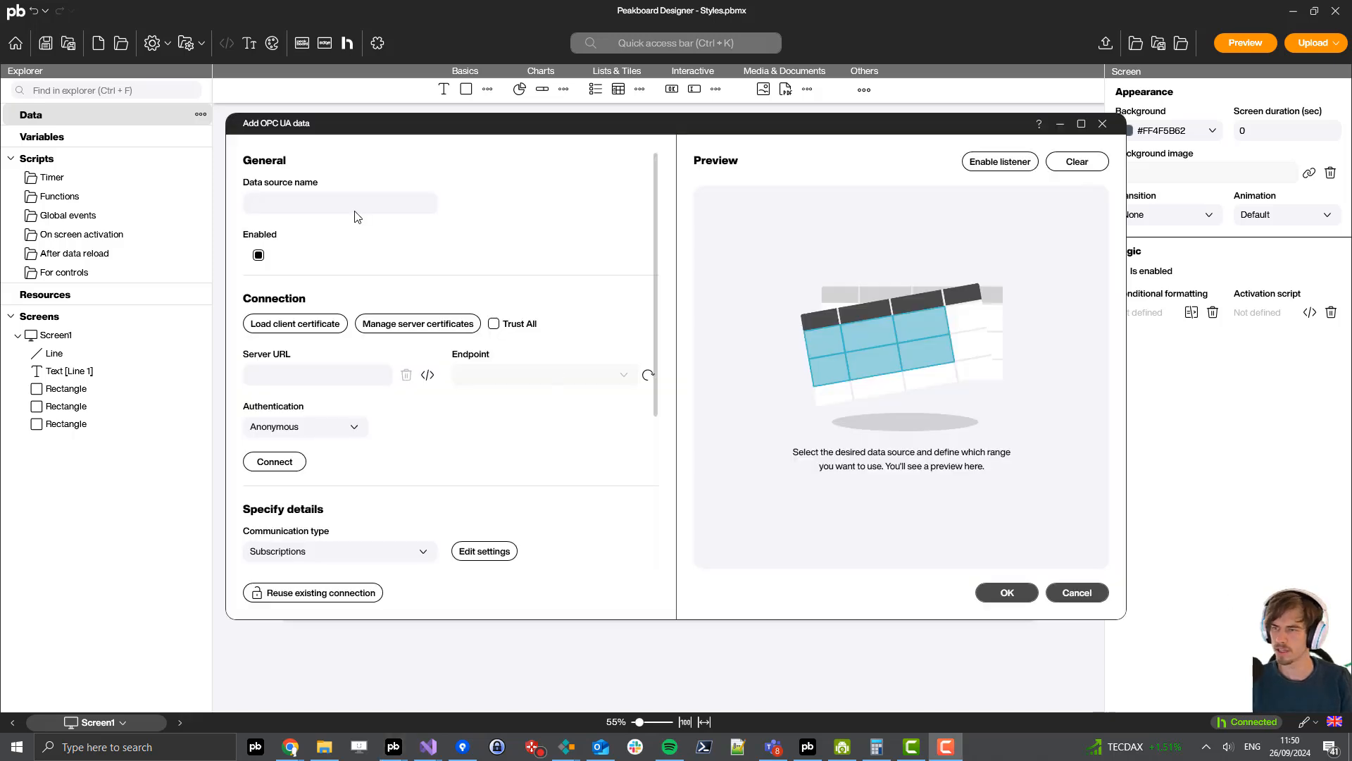
pyautogui.write('Line1')
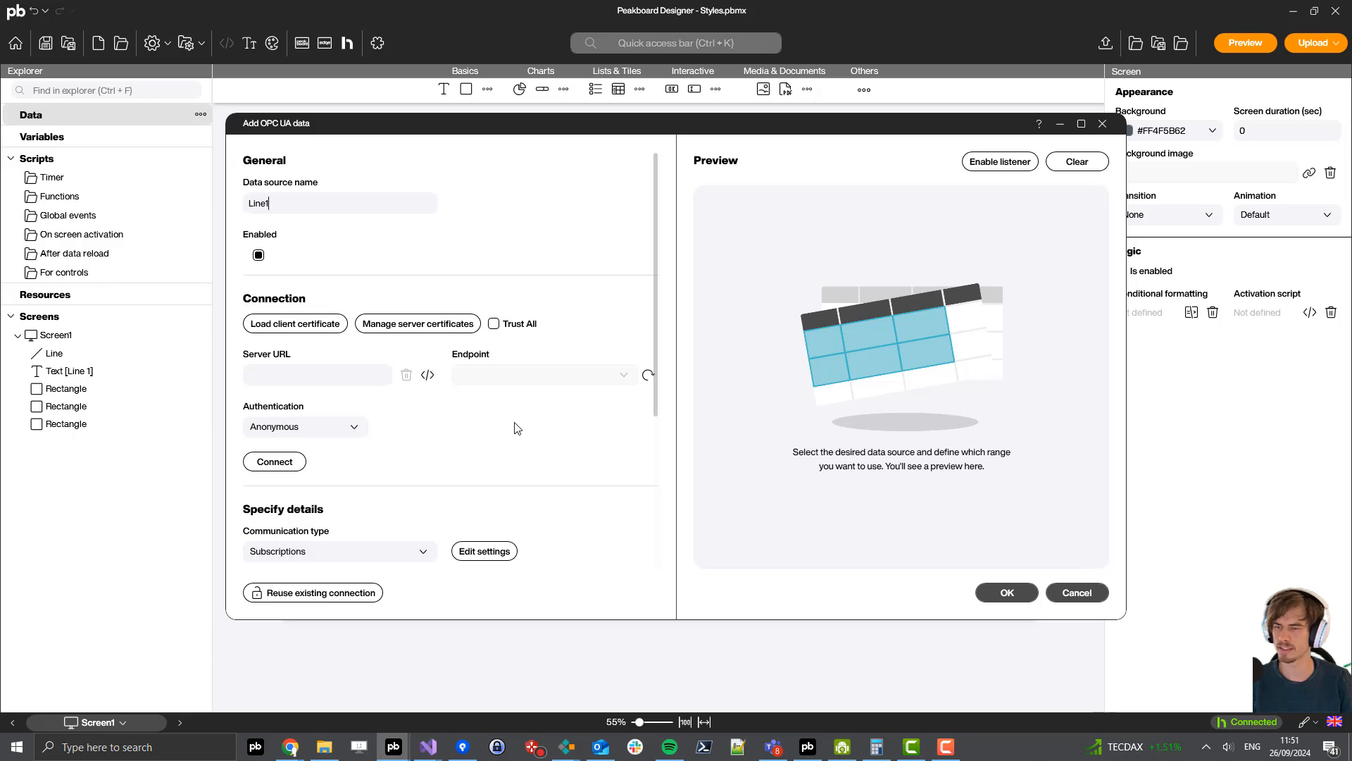
# - Reuse the existing OPCUA Demo connection for the Line1 data source and check its server URL
pyautogui.scroll(-2, 453, 413)
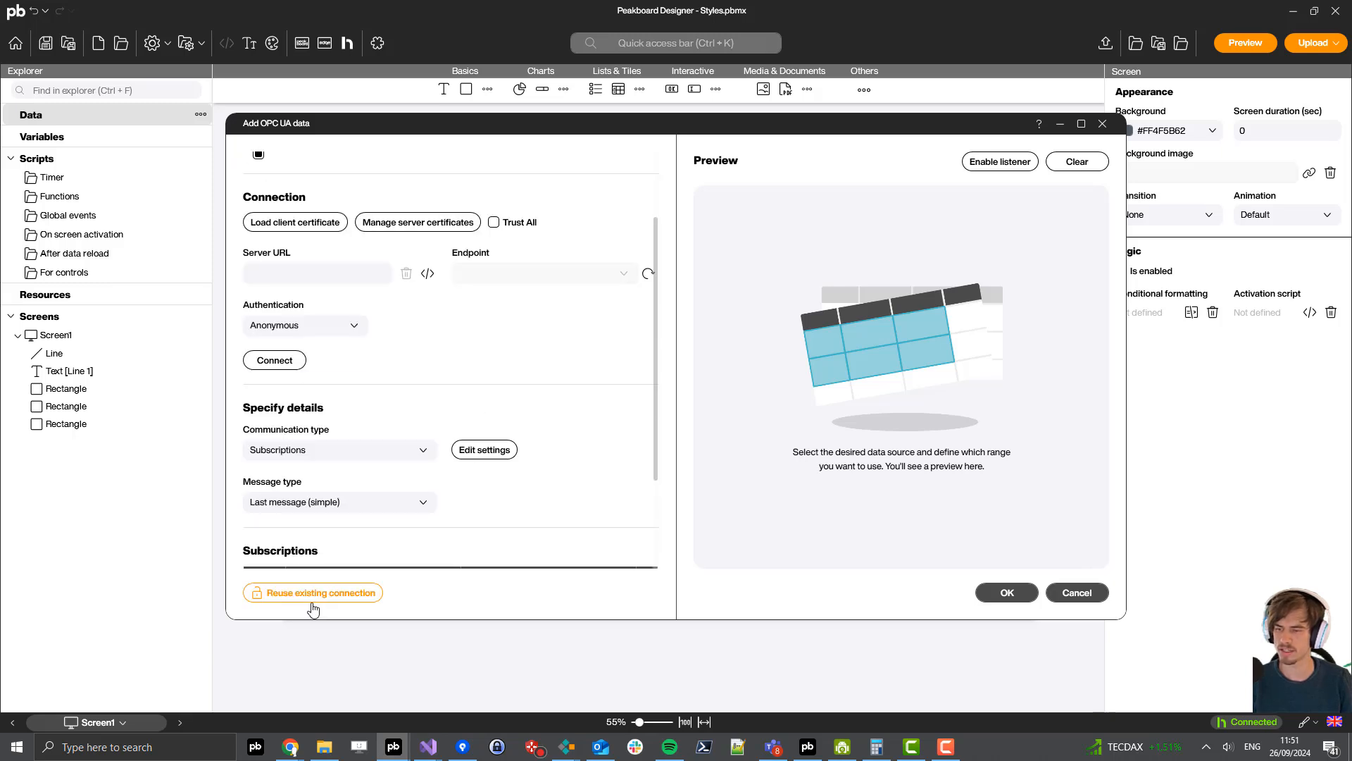
pyautogui.click(313, 609)
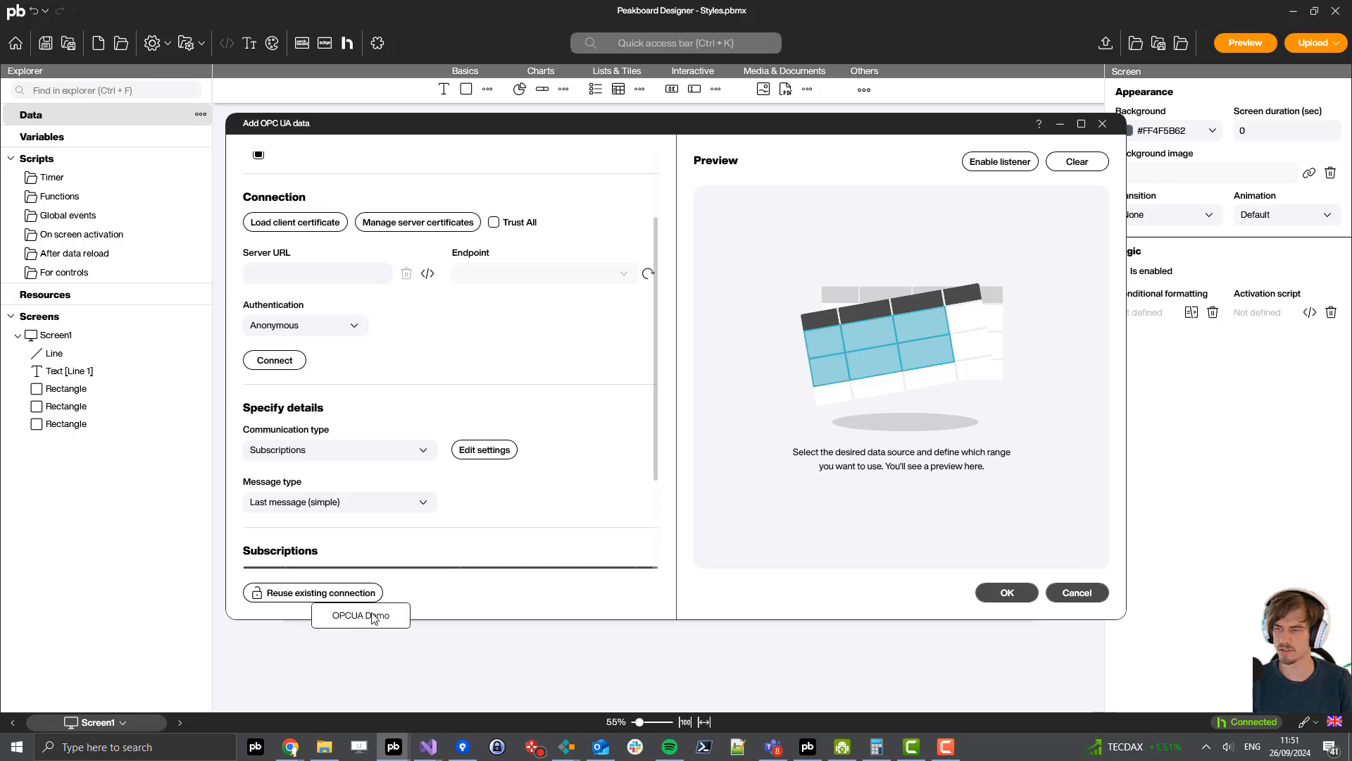
pyautogui.click(381, 615)
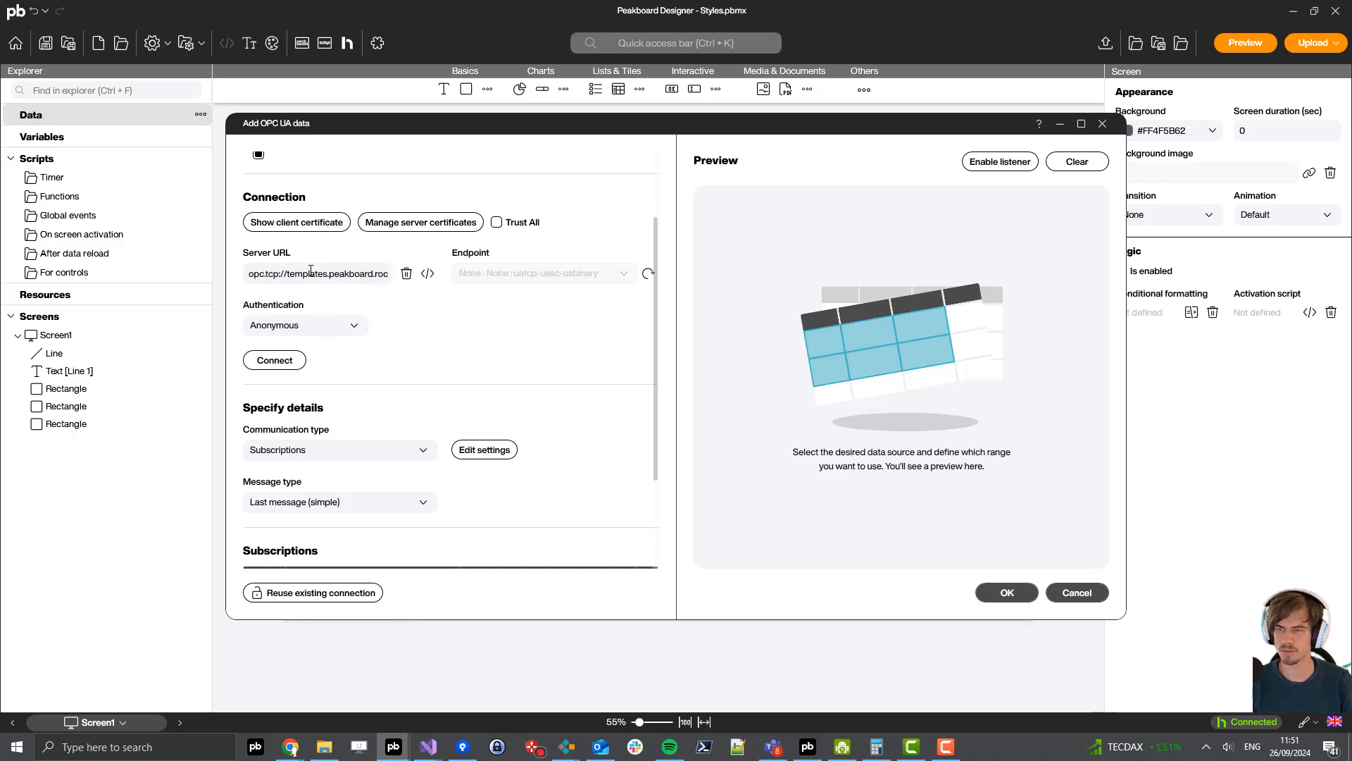
pyautogui.moveTo(314, 273); pyautogui.dragTo(417, 285)
# - Connect to the OPC UA server and open its object model for choosing subscriptions
pyautogui.scroll(-2, 483, 374)
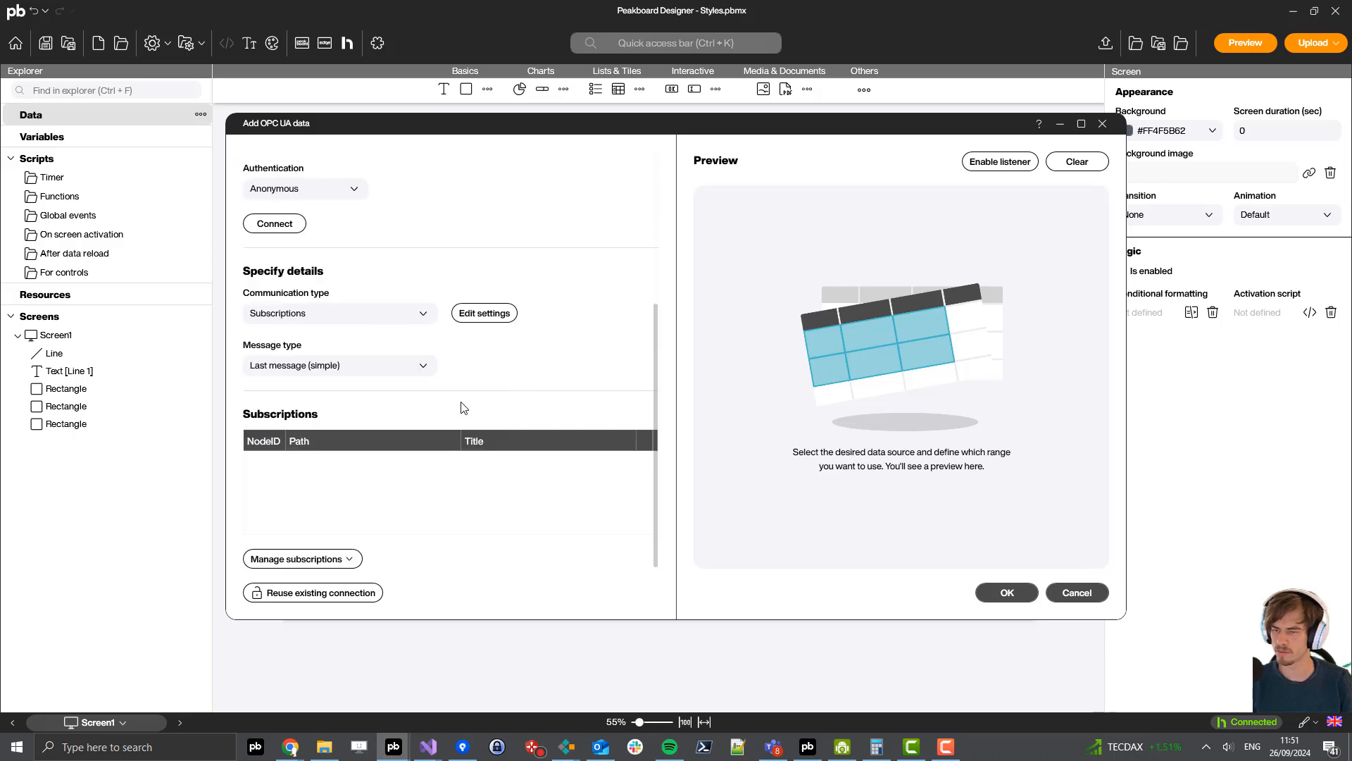
pyautogui.click(291, 560)
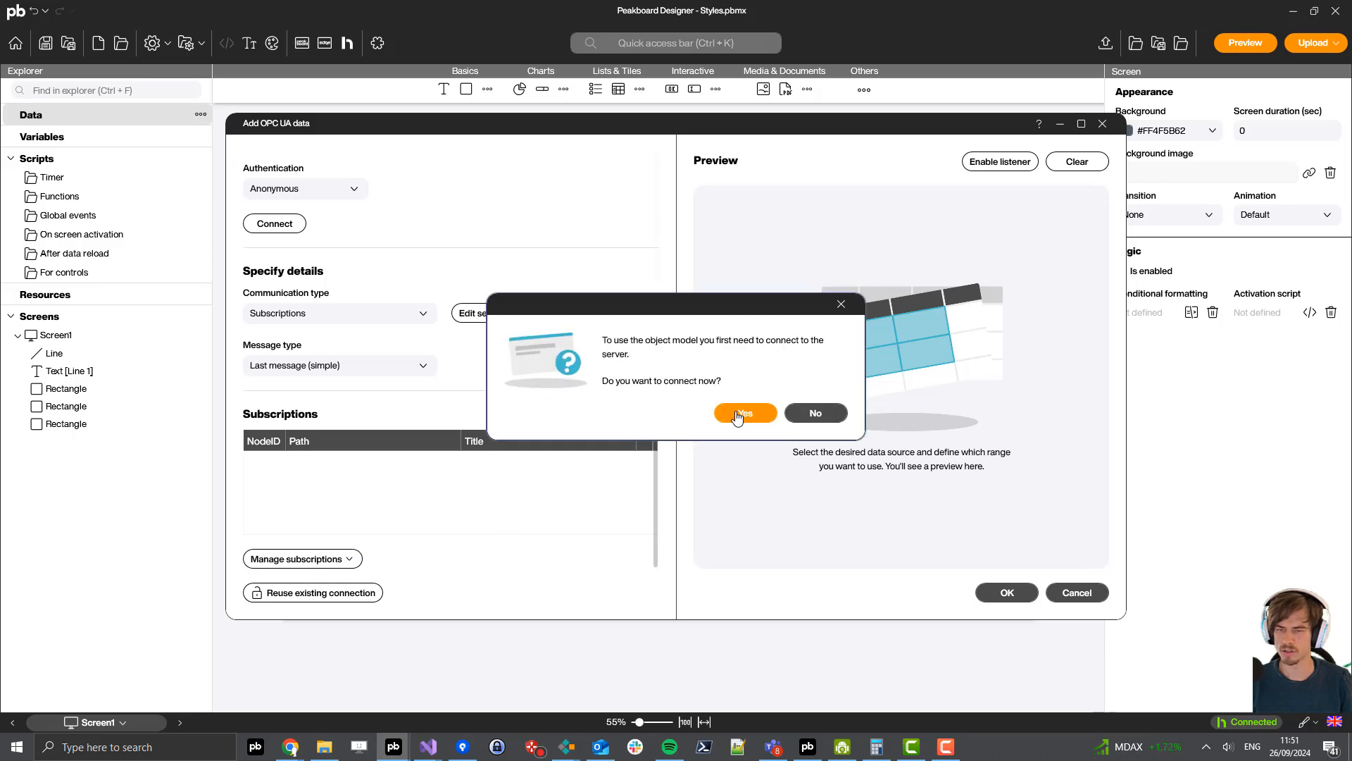
pyautogui.click(737, 414)
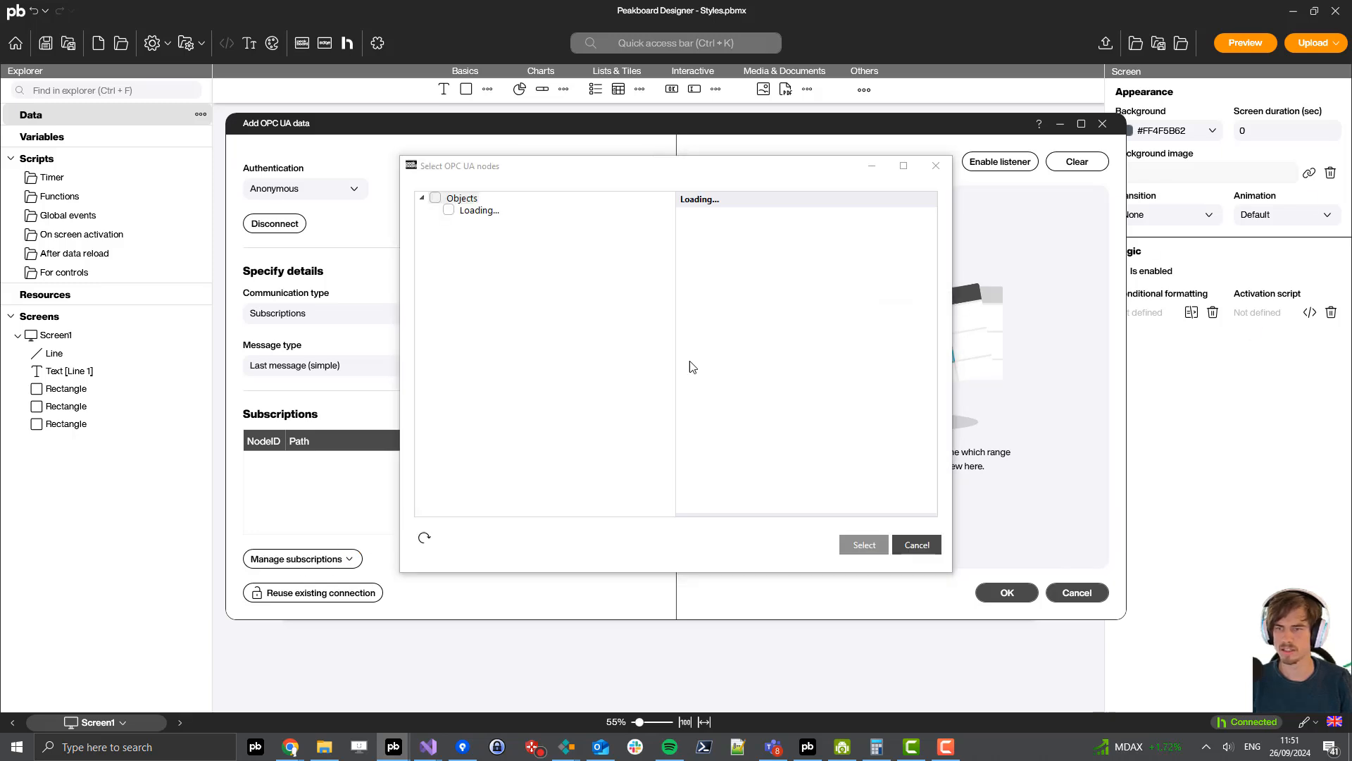
# - Subscribe to the Quality, Availability, Performance and ProcessStep nodes of Workstation1 under FactoryData/TemplatesData
pyautogui.click(436, 222)
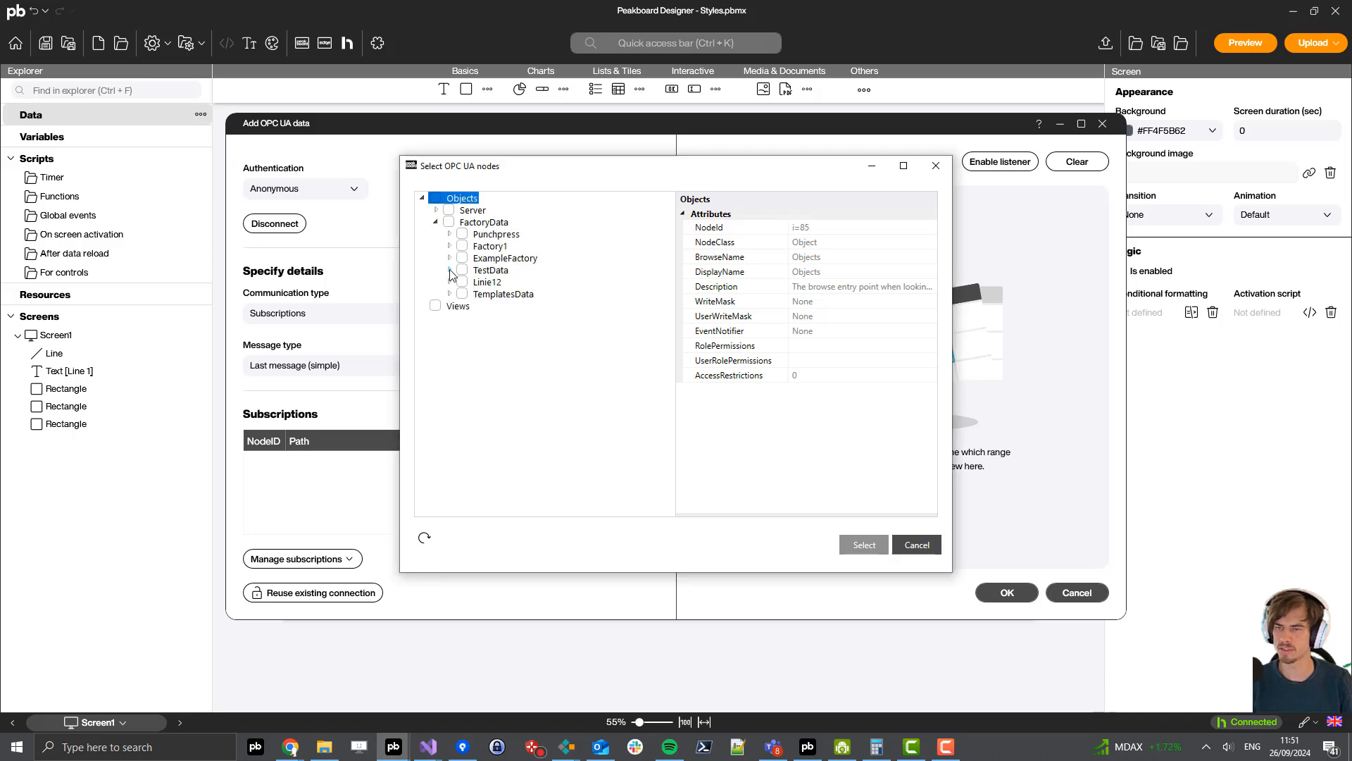
pyautogui.click(450, 293)
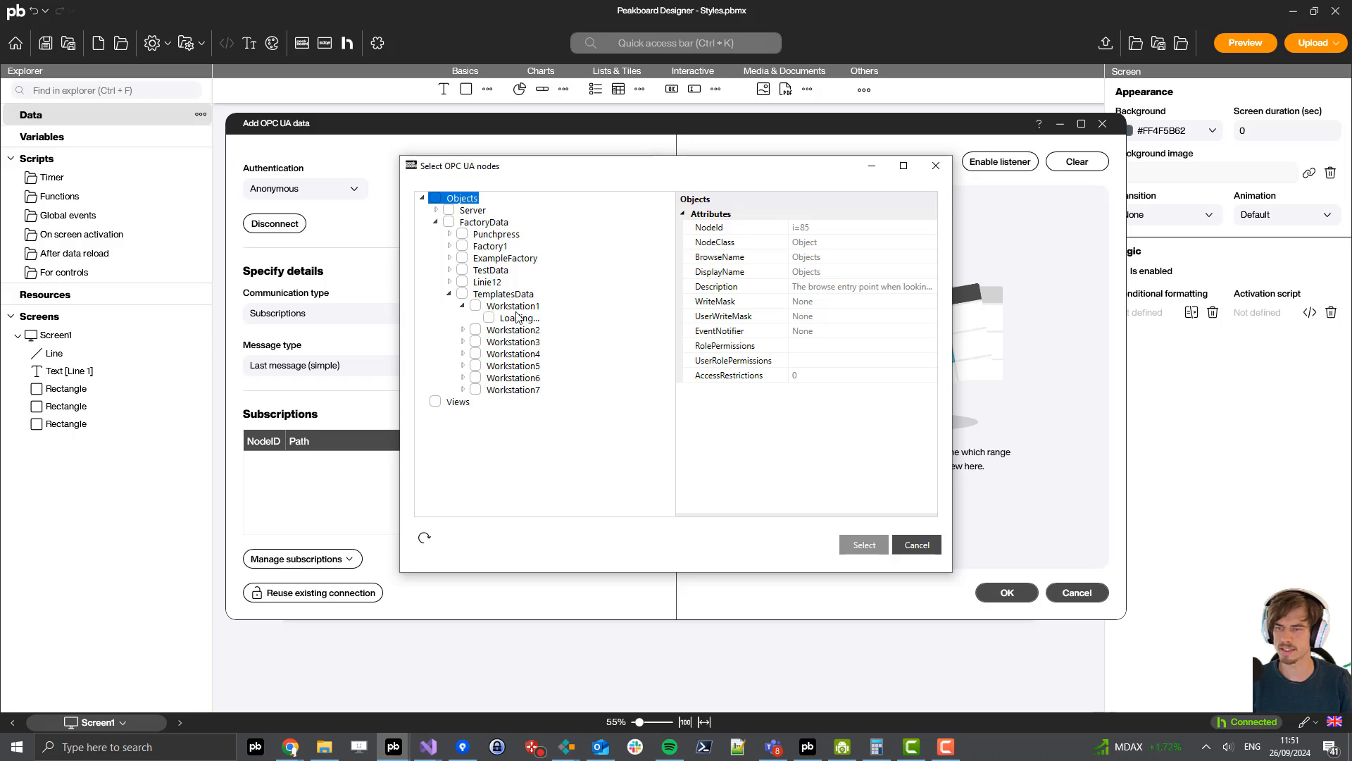
pyautogui.click(463, 305)
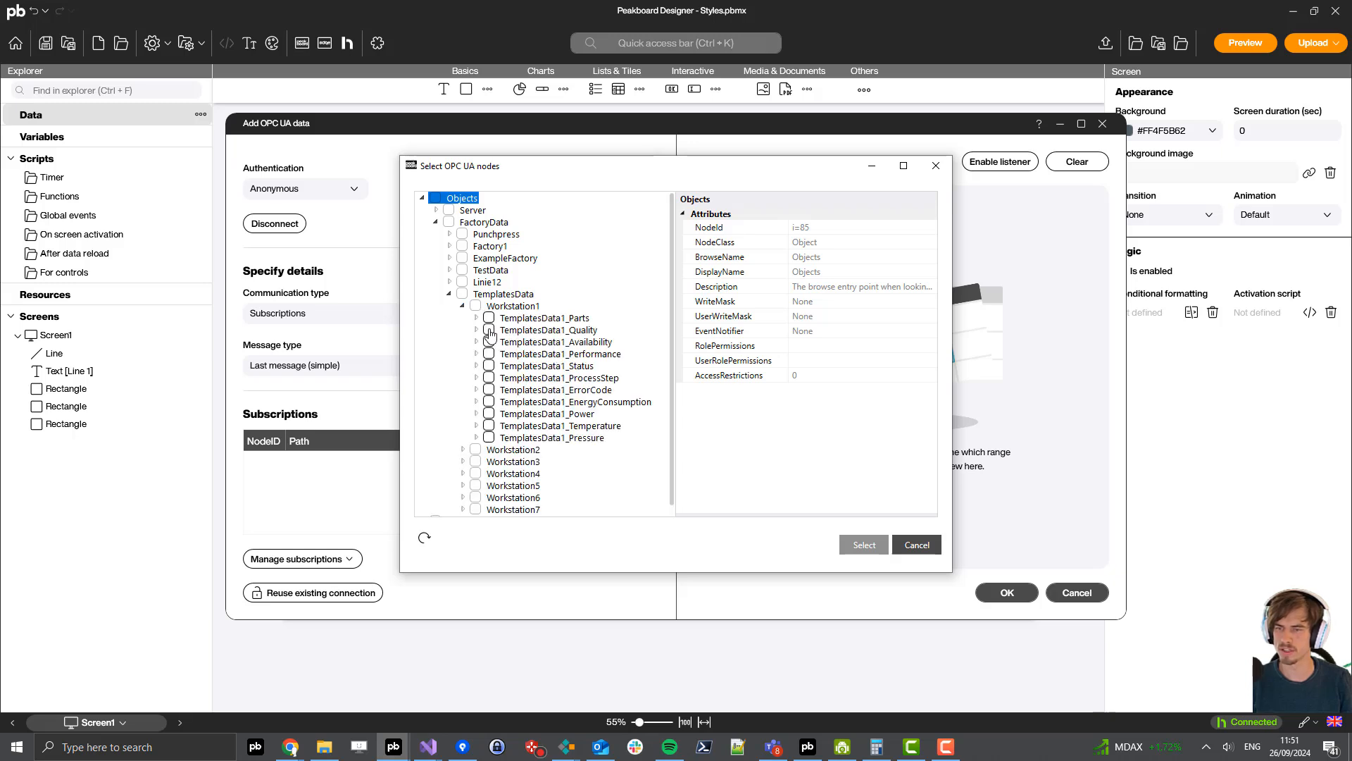
pyautogui.click(488, 329)
pyautogui.click(489, 341)
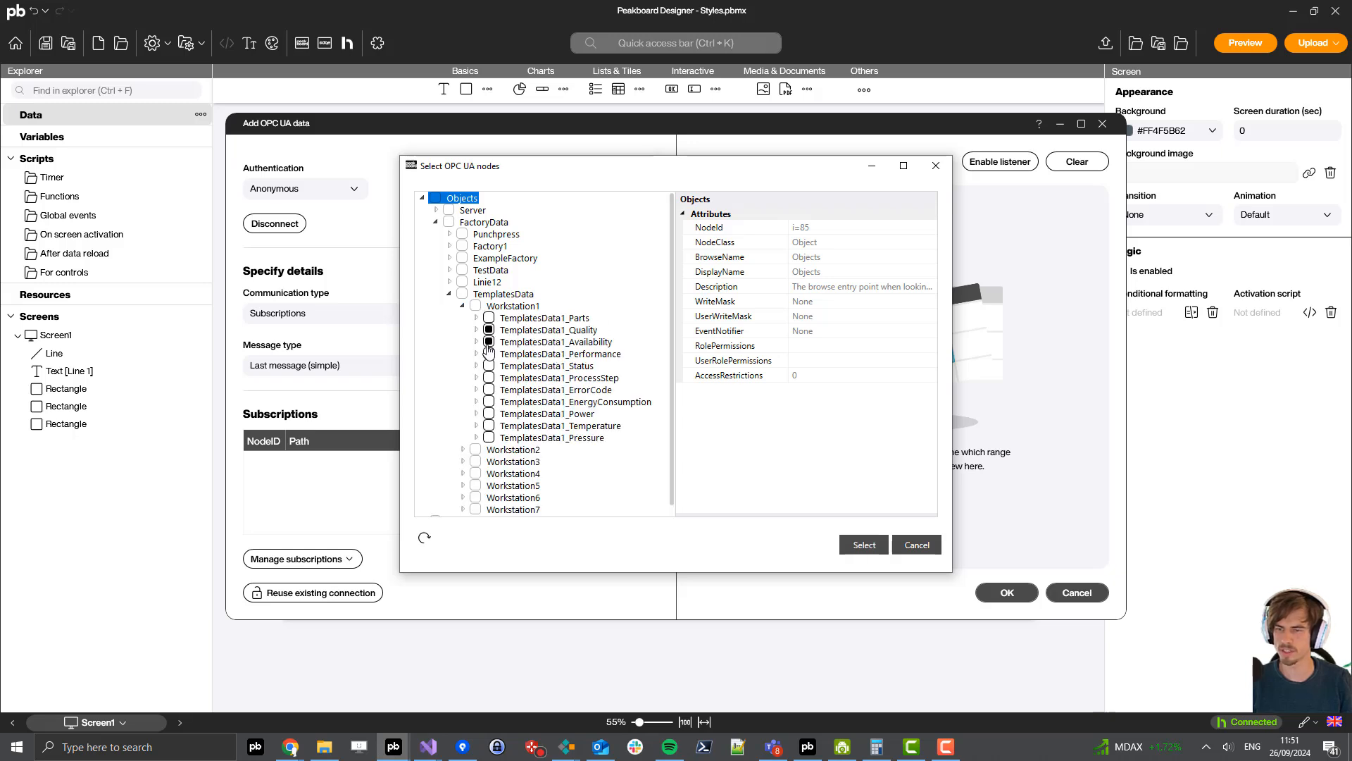
pyautogui.click(489, 354)
pyautogui.click(489, 378)
pyautogui.click(863, 545)
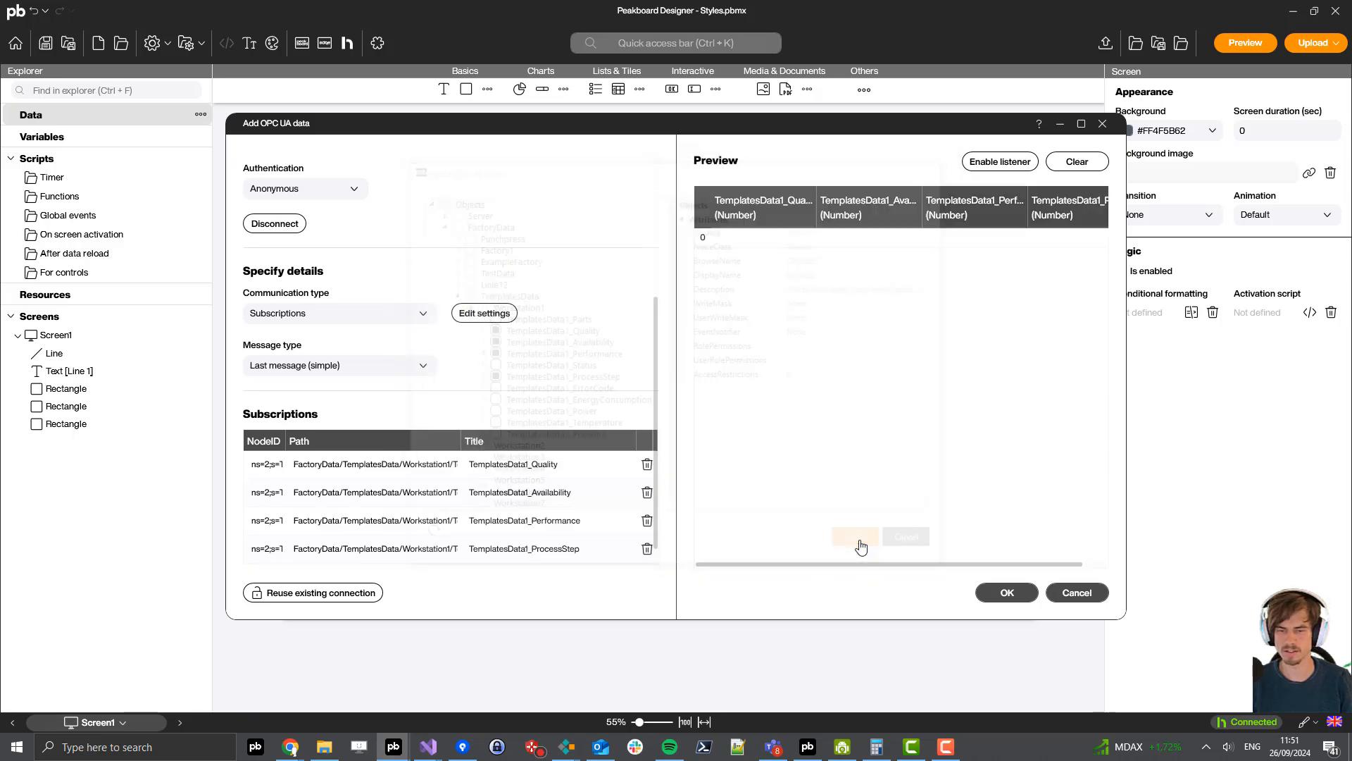
# - Enable the listener to preview live values, and save the Line1 data source
pyautogui.click(992, 171)
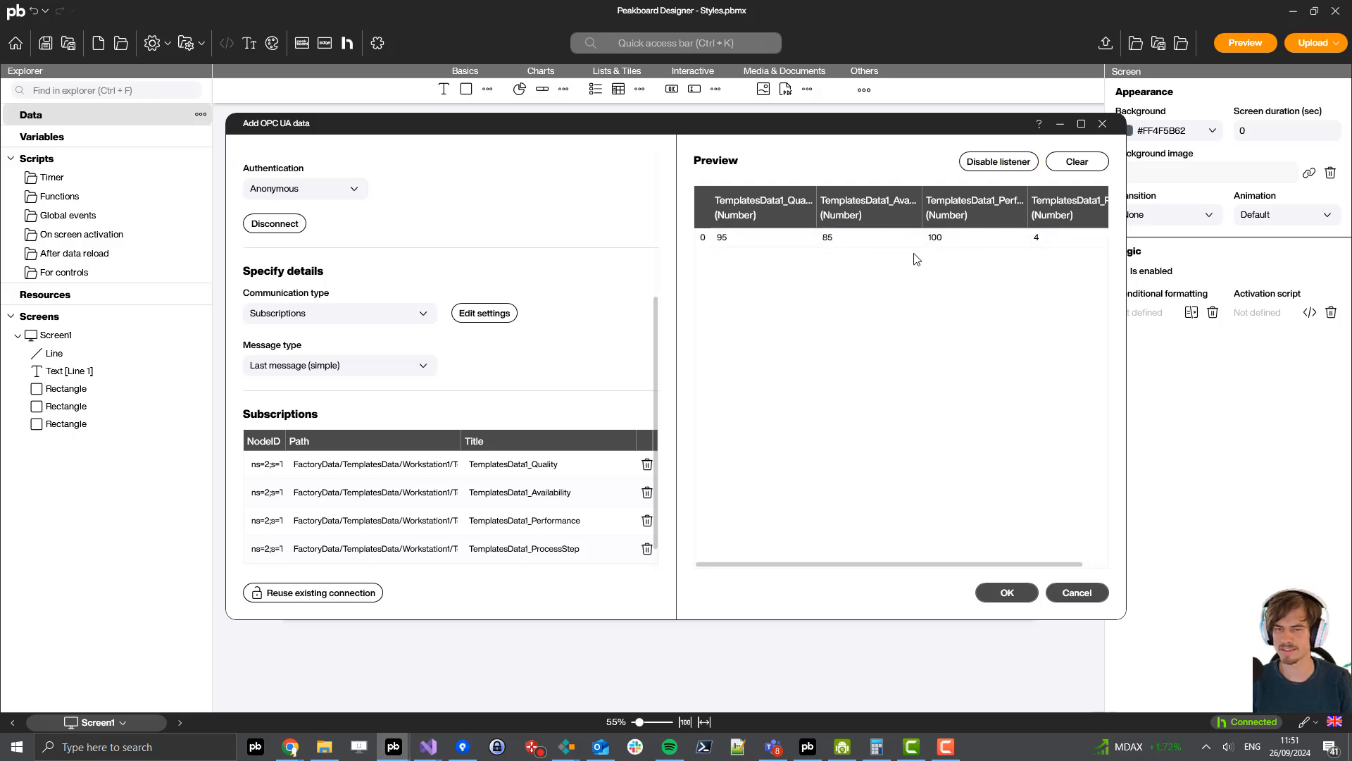
pyautogui.click(989, 593)
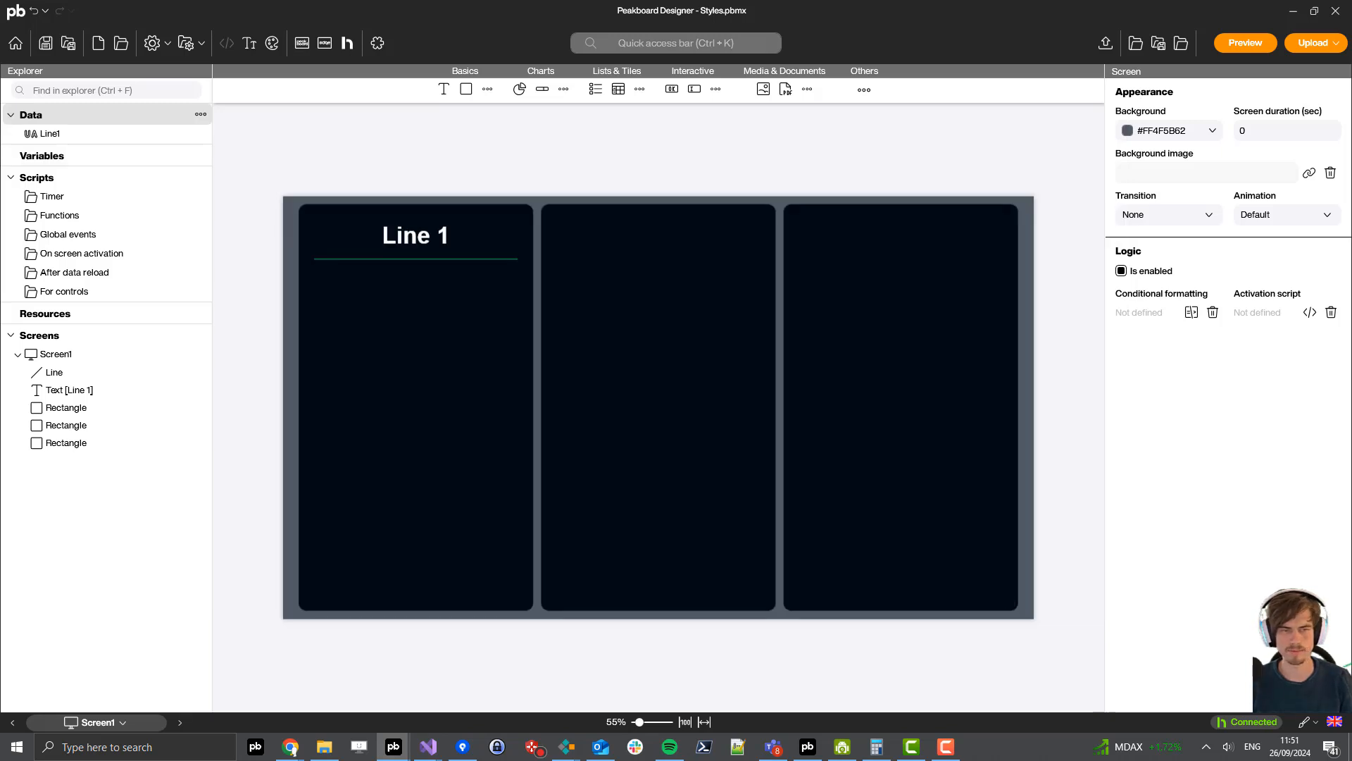
# - Create a dataflow that processes the Line1 data and enter its data source name
pyautogui.rightClick(41, 135)
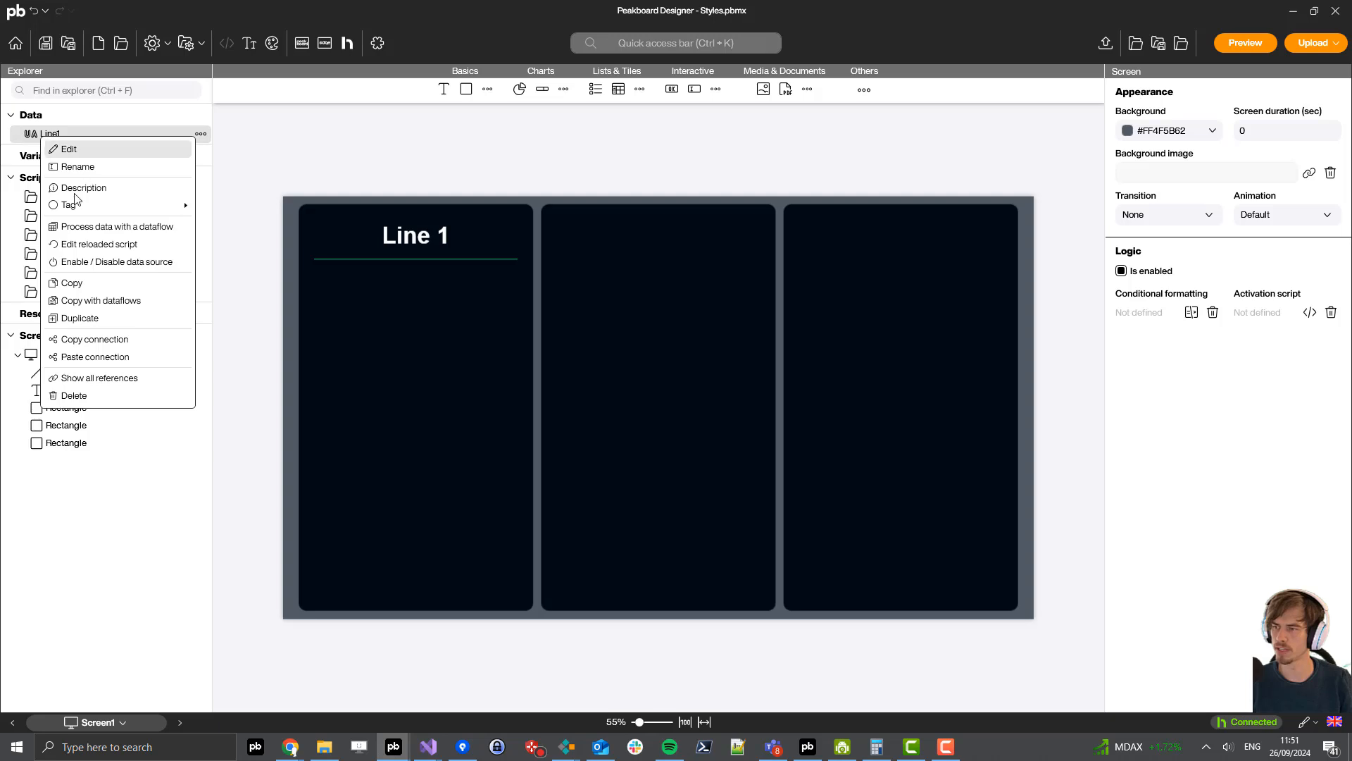
pyautogui.click(115, 234)
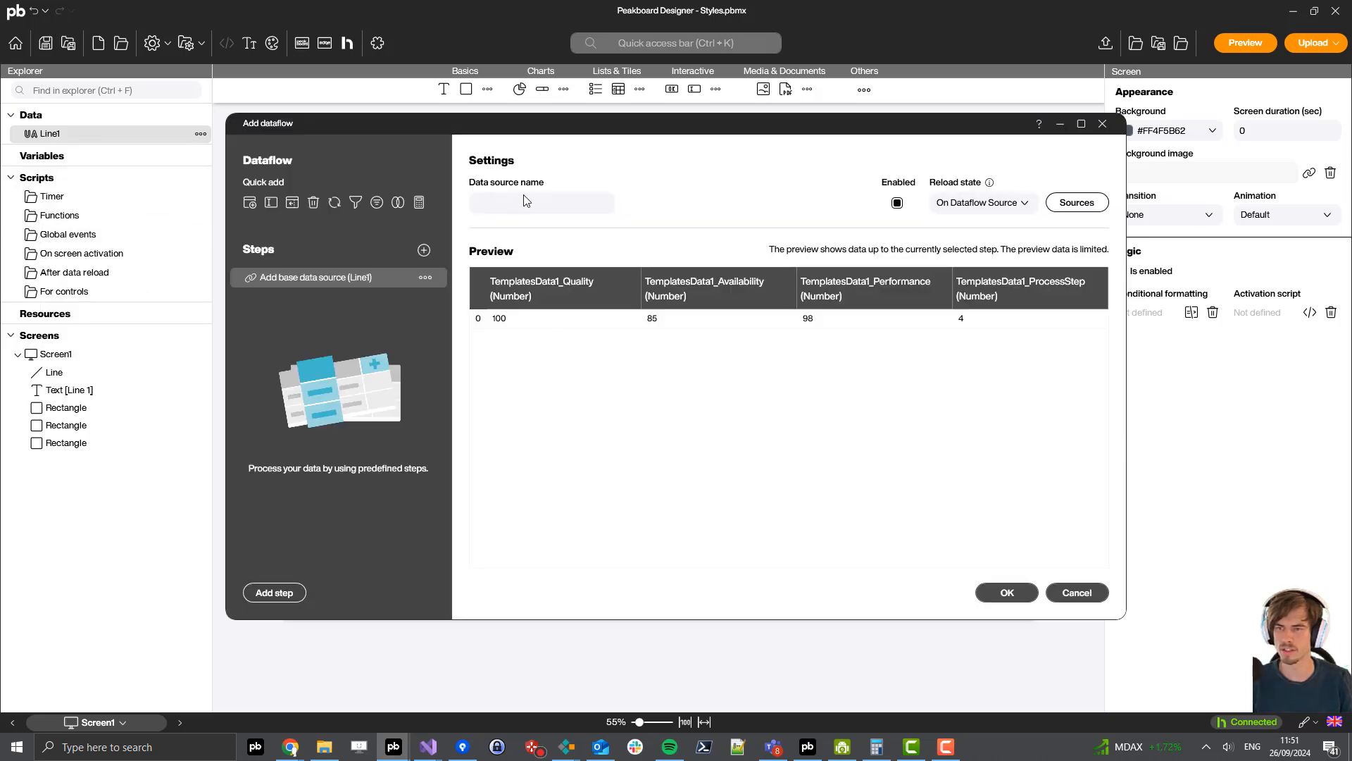
pyautogui.write('Line')
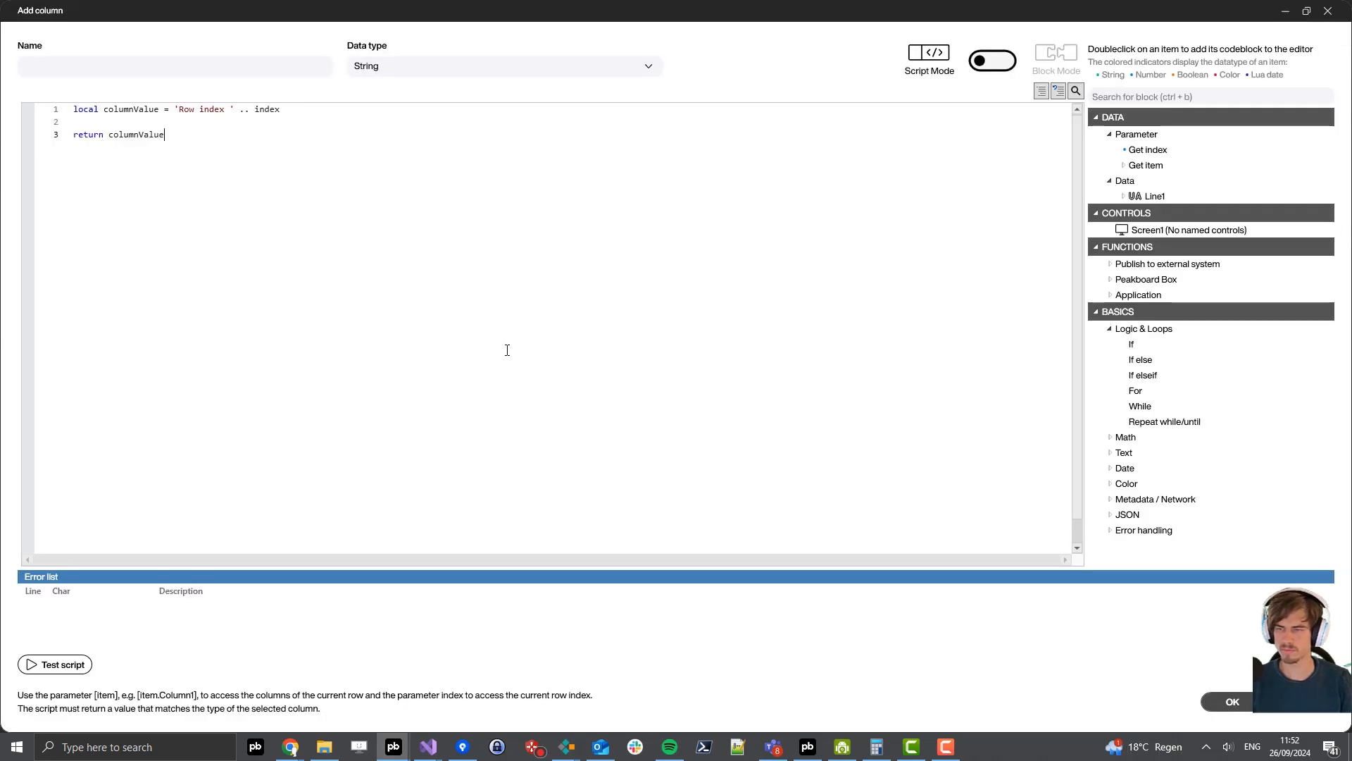
# - Replace the default column script with a return of the Quality item divided by 100, enclosed in parentheses
pyautogui.hotkey('ctrl', 'a')
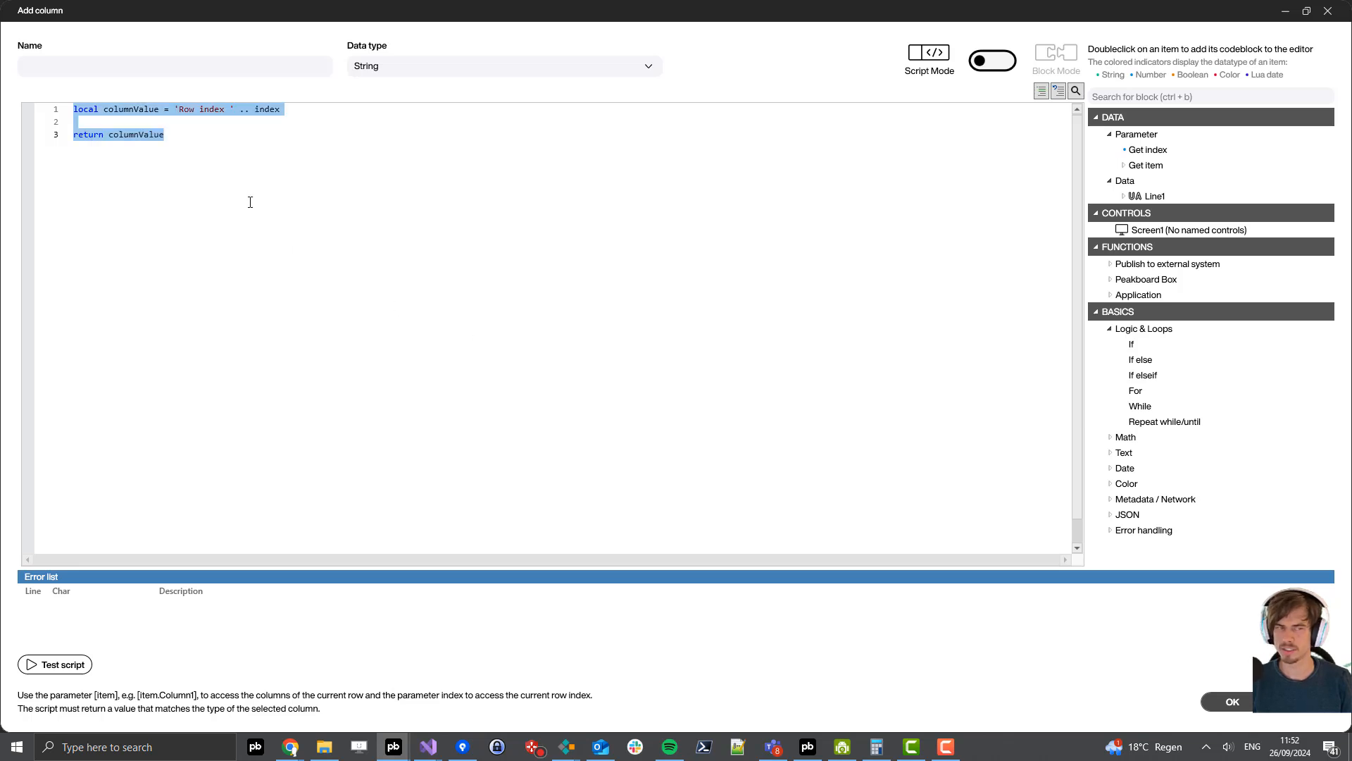
pyautogui.write('return')
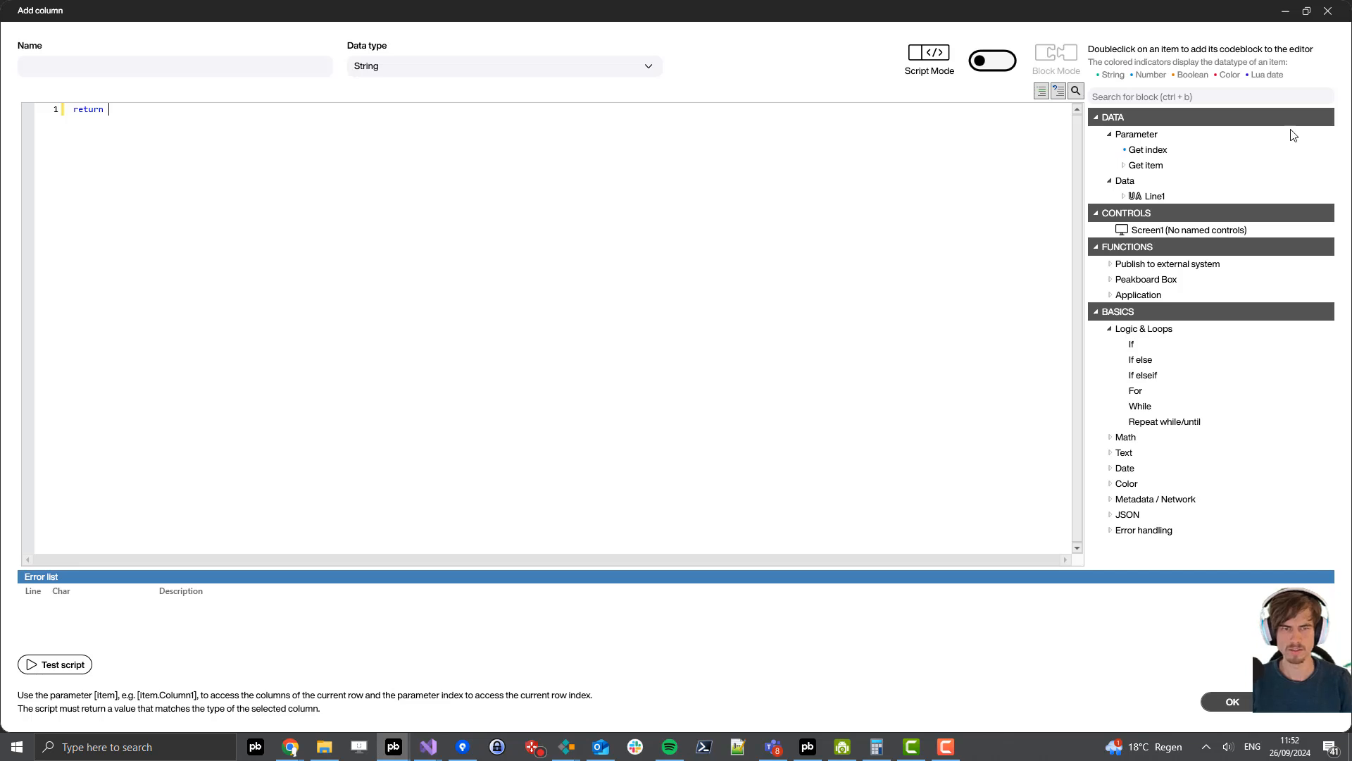
pyautogui.click(1123, 165)
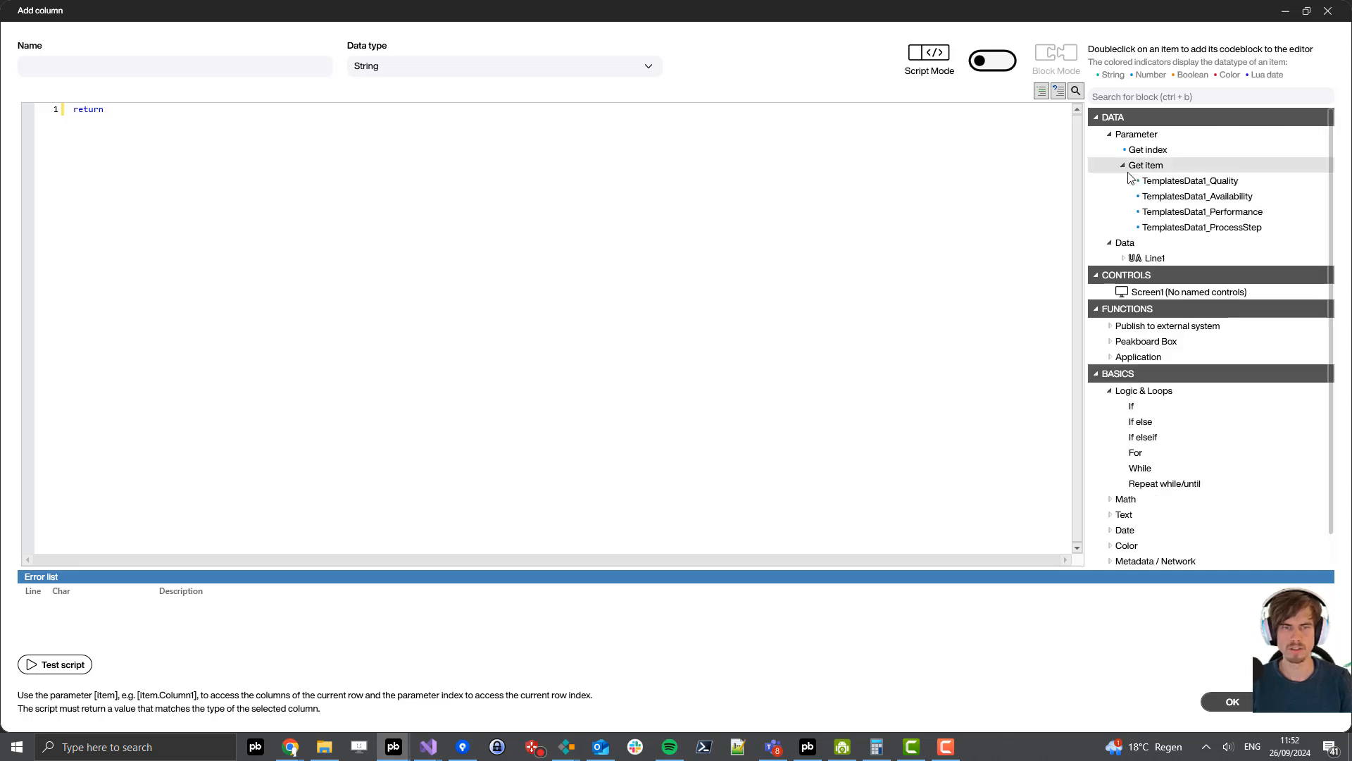
pyautogui.doubleClick(1172, 186)
pyautogui.write('/ 1')
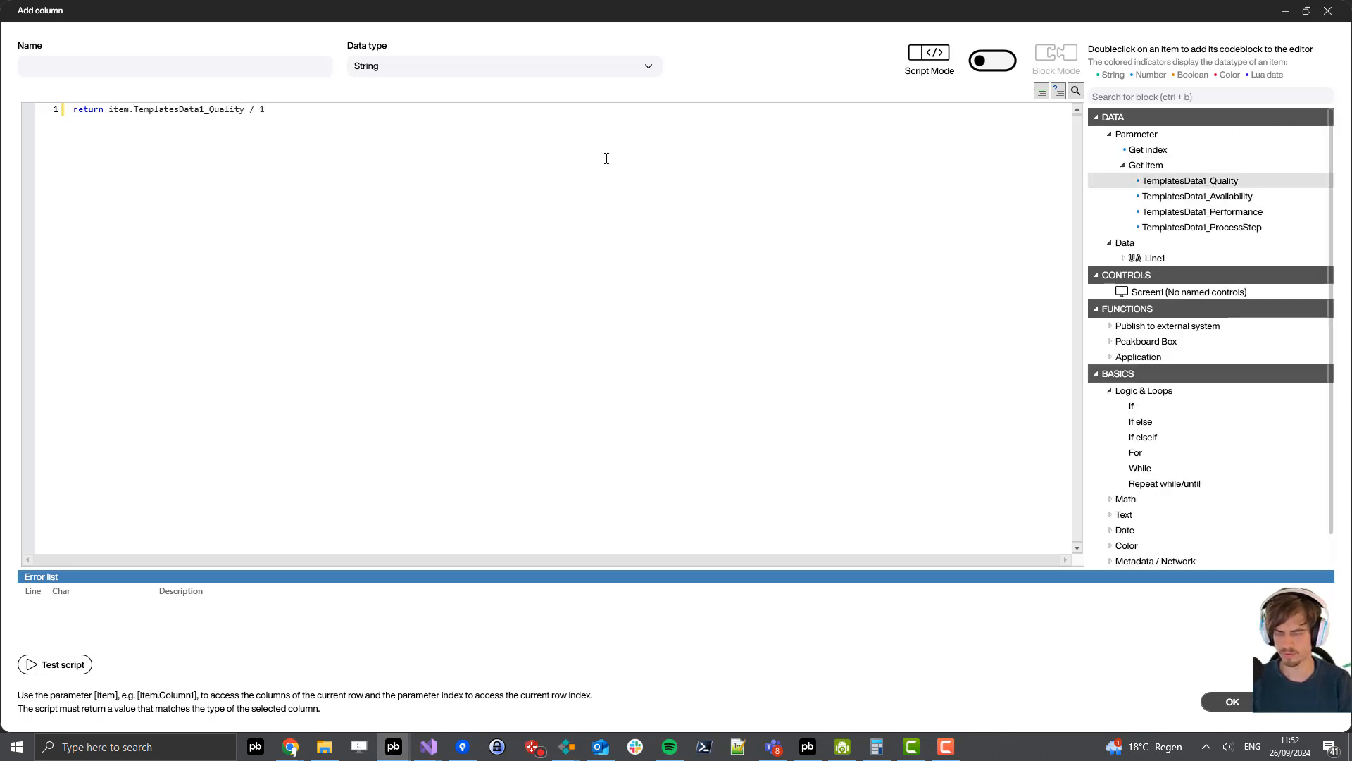
pyautogui.write('00')
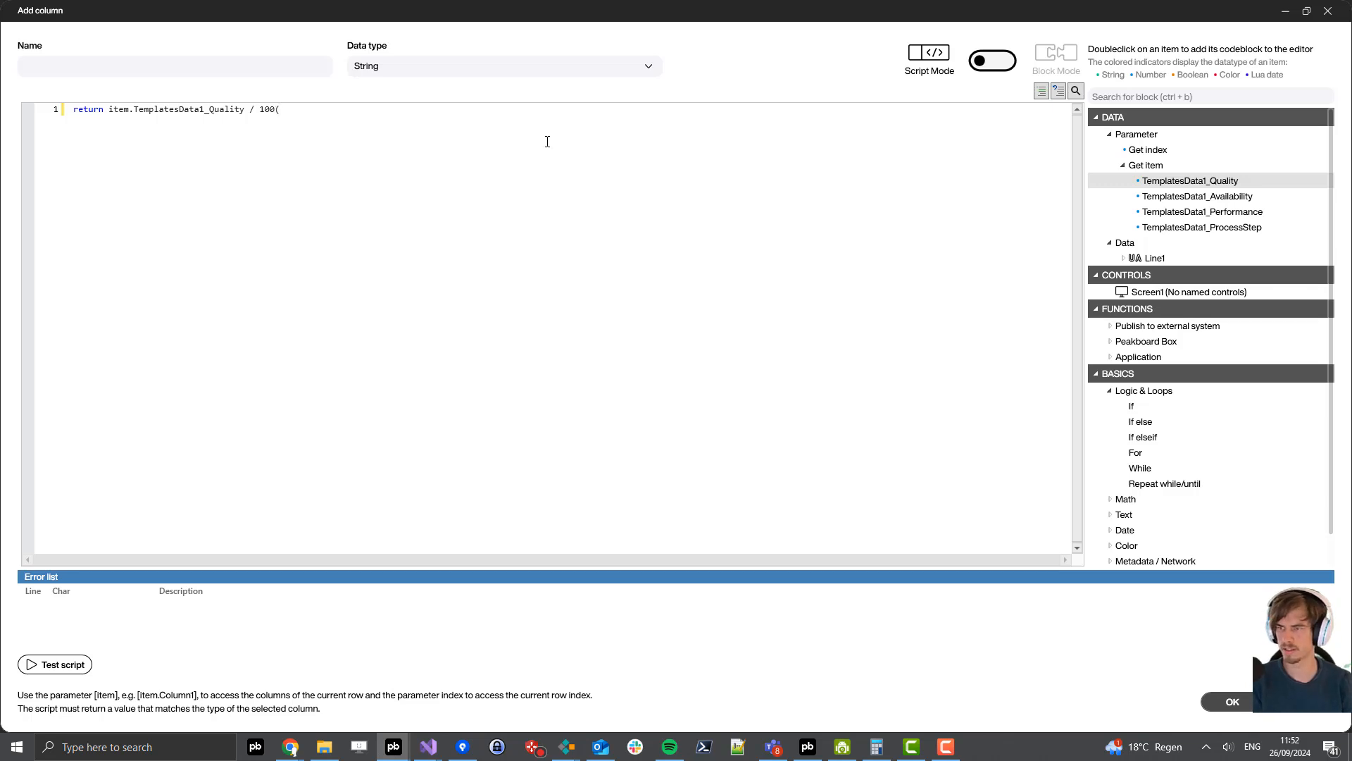
pyautogui.write(')')
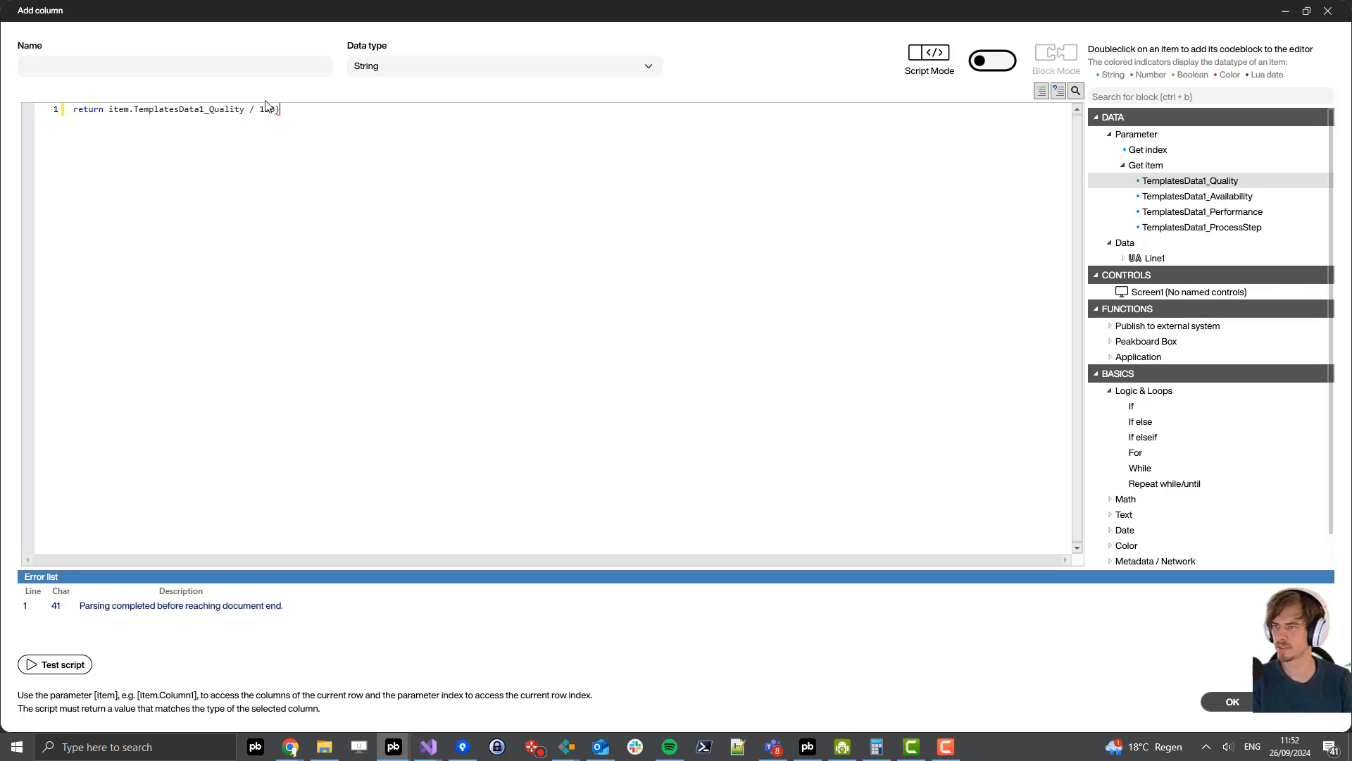
pyautogui.click(109, 110)
pyautogui.write('(')
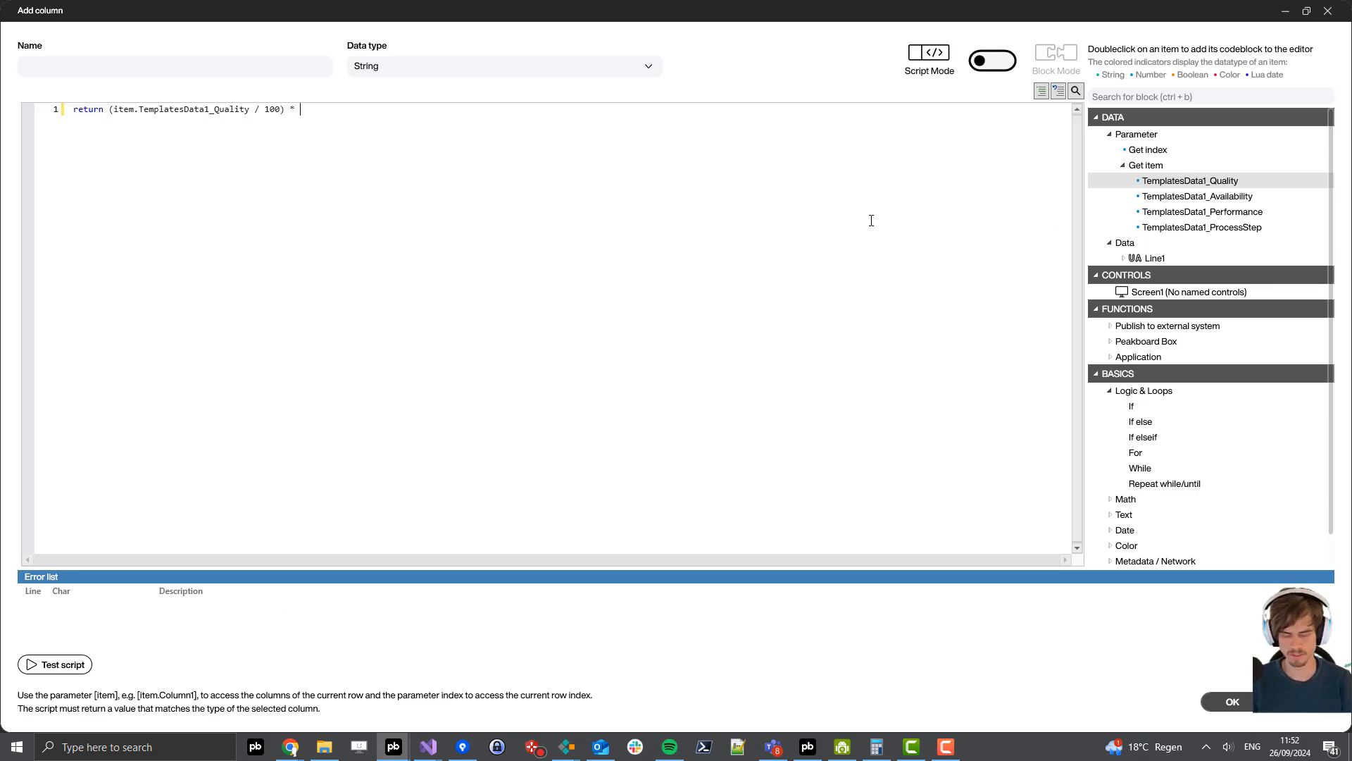
# - Extend the formula by multiplying it with (TemplatesData1_Availability / 100) and (TemplatesData1_Performance / 100)
pyautogui.doubleClick(1215, 197)
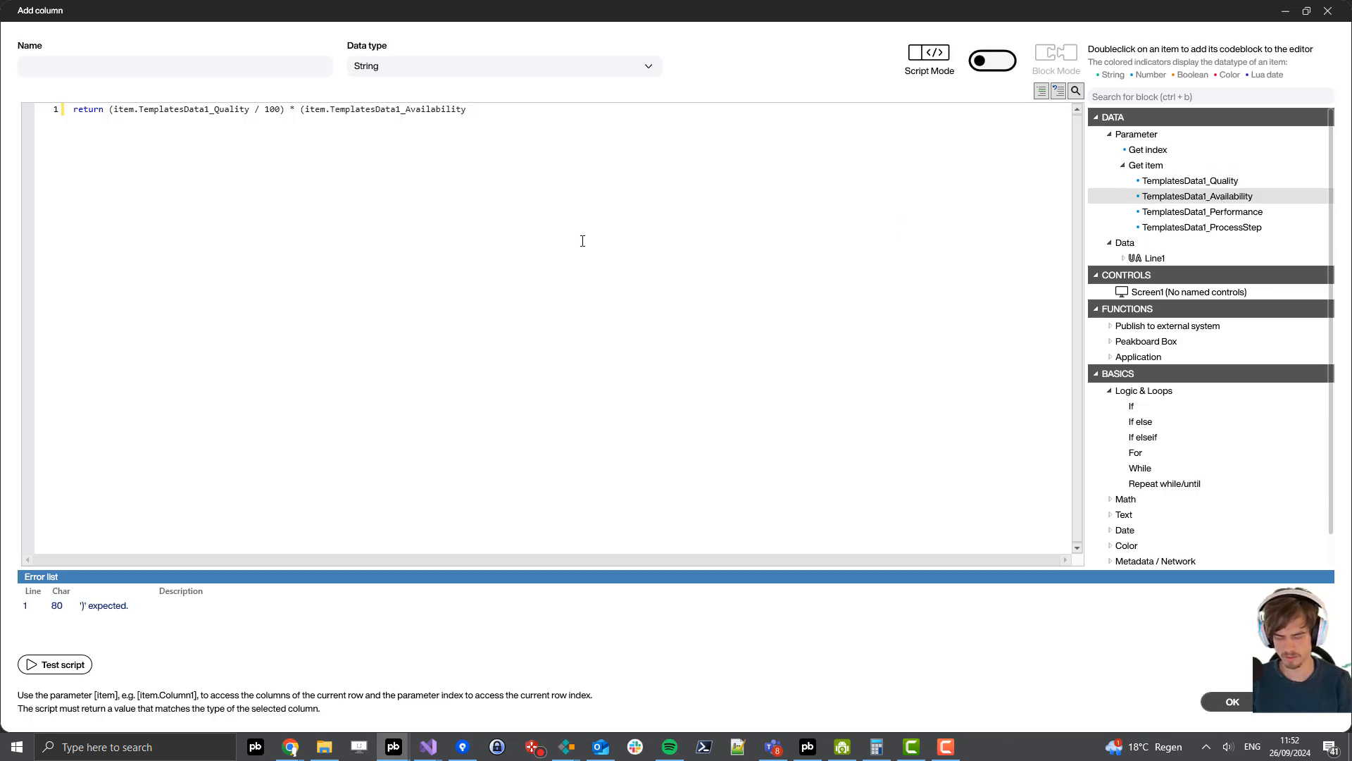
pyautogui.write('/ 100) *')
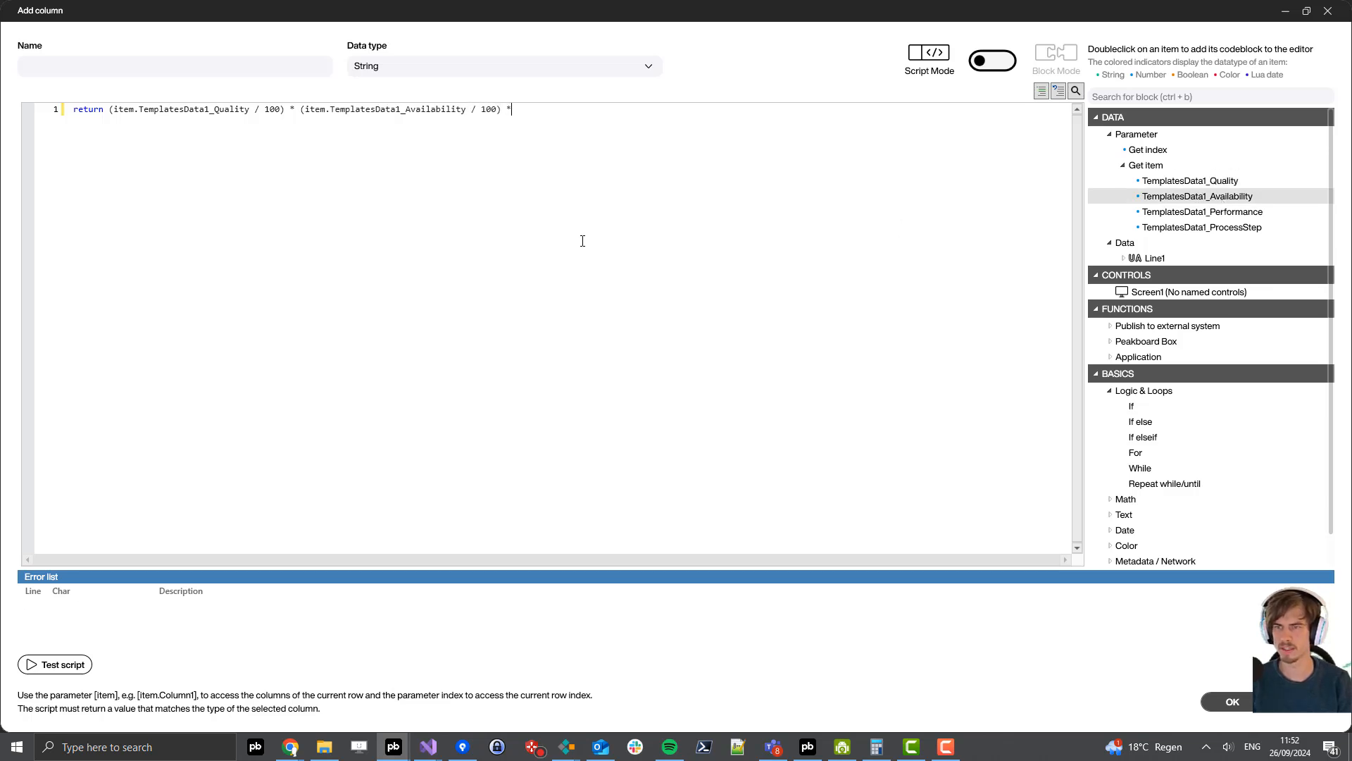
pyautogui.click(1220, 213)
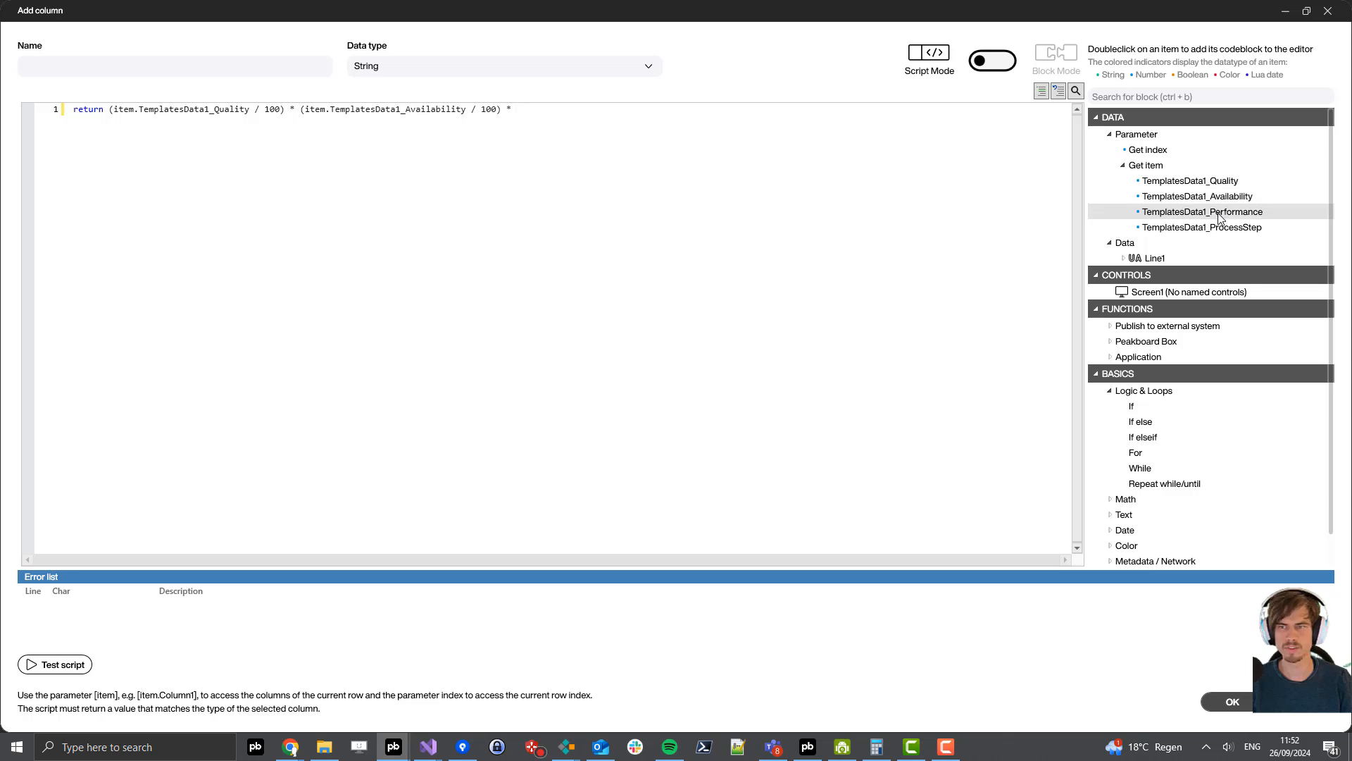
pyautogui.doubleClick(1261, 214)
pyautogui.write('/ ')
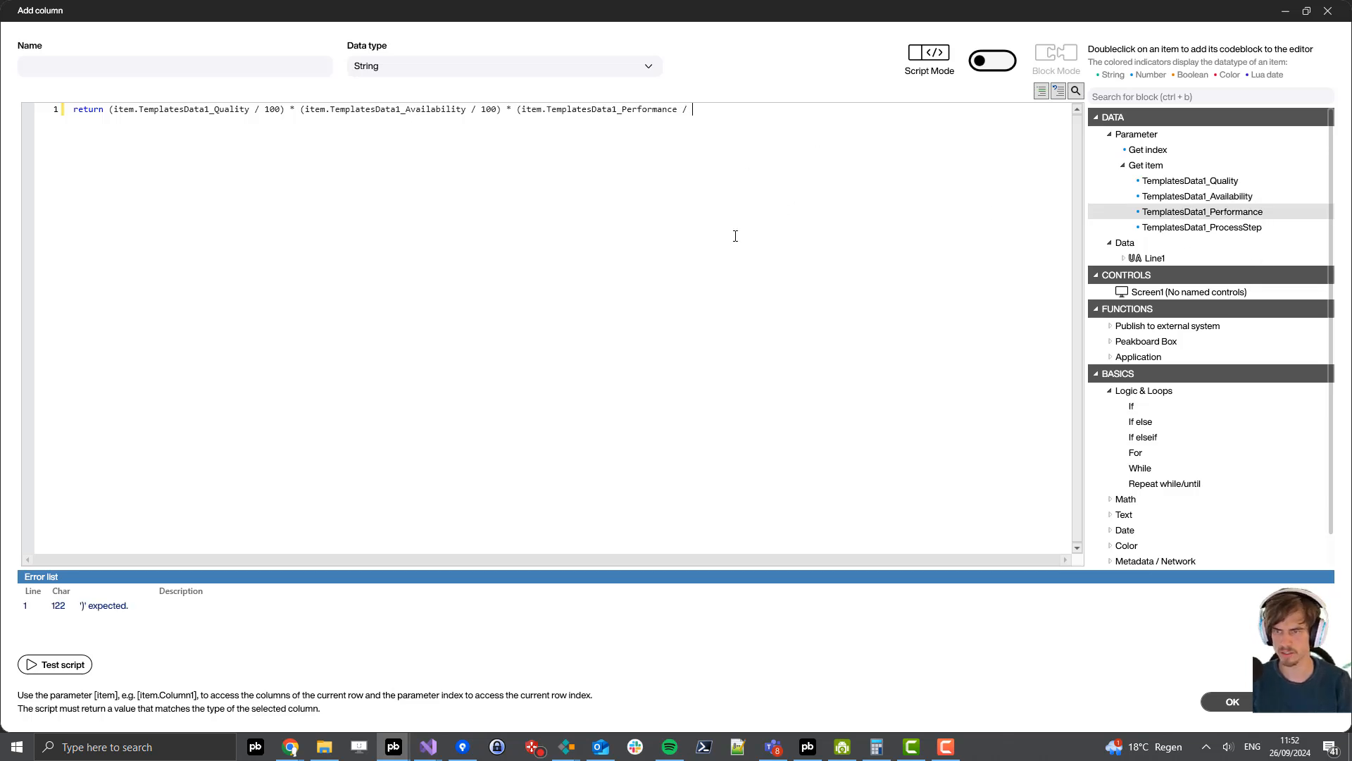
pyautogui.write('100')
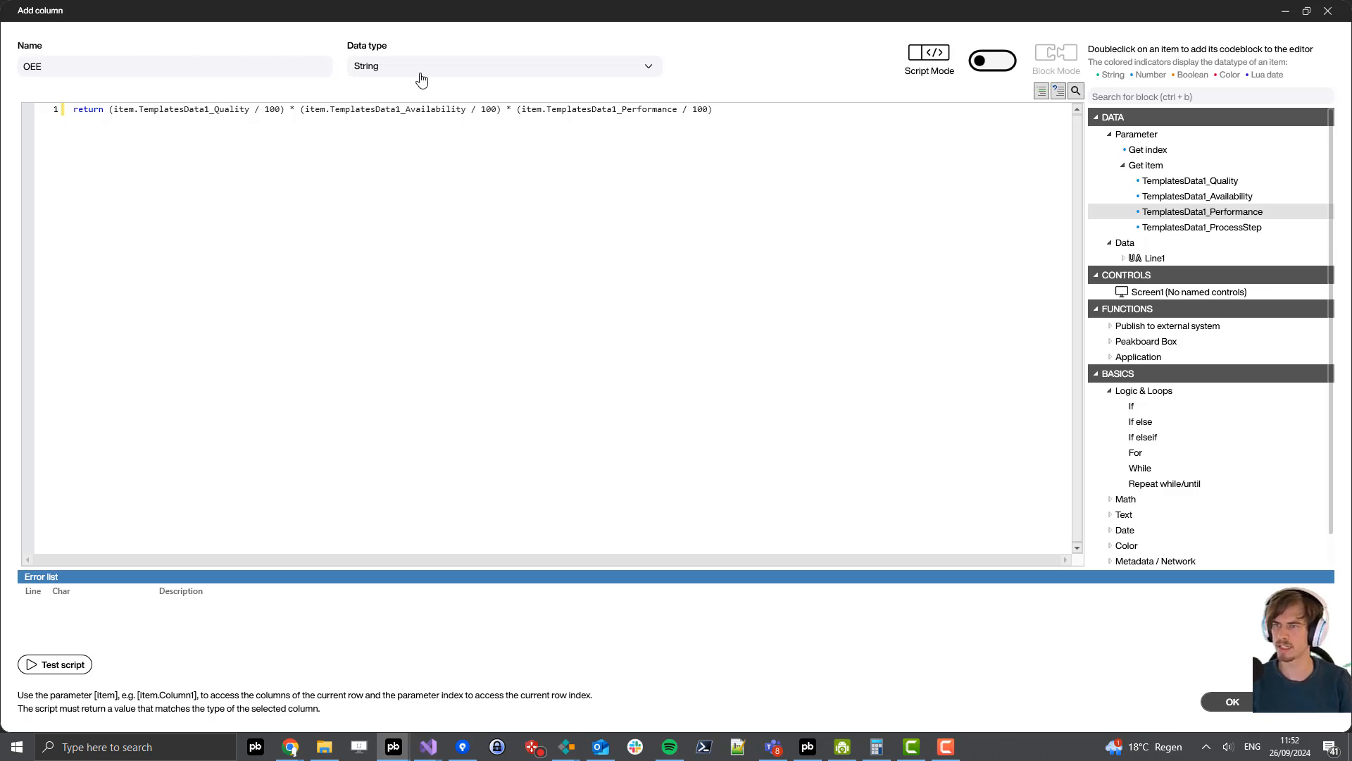
# - Name the calculated column OEE with data type Number, and save the dataflow
pyautogui.click(350, 66)
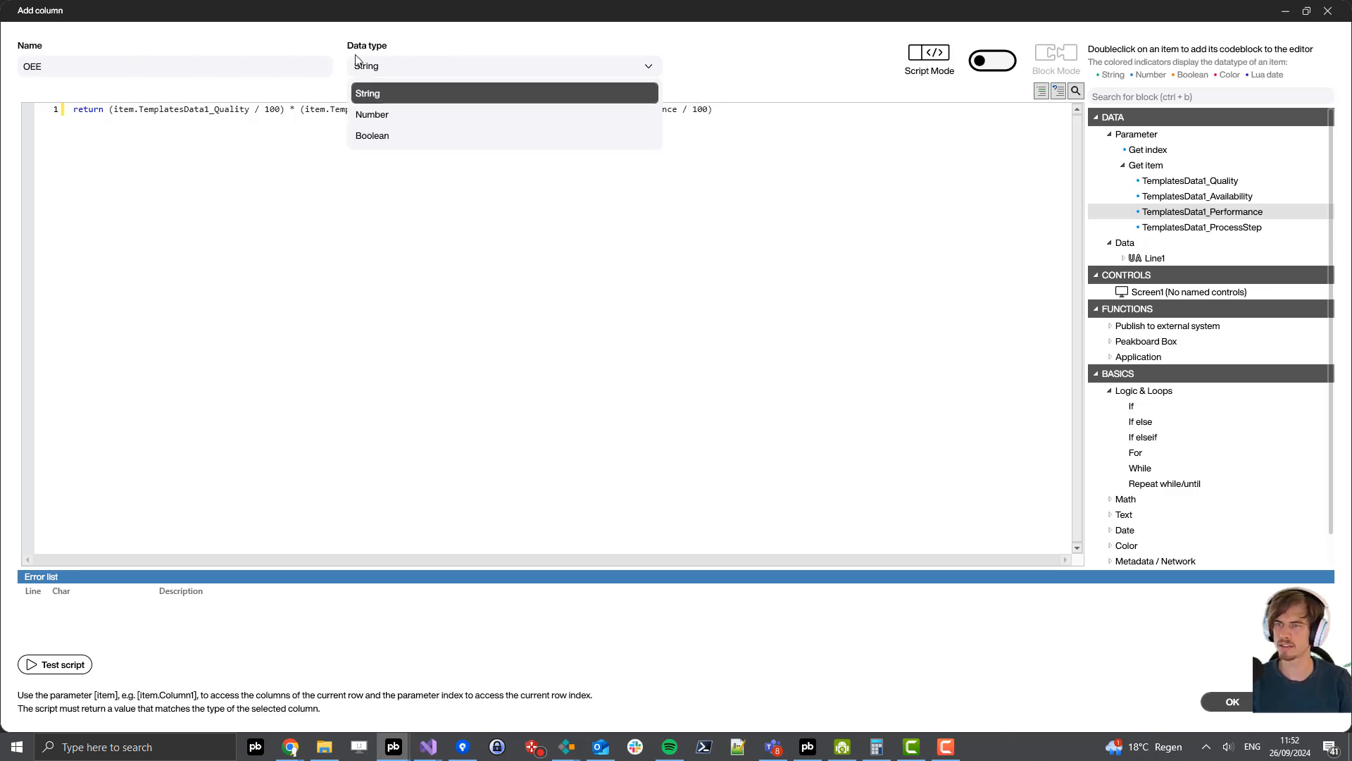
pyautogui.click(374, 114)
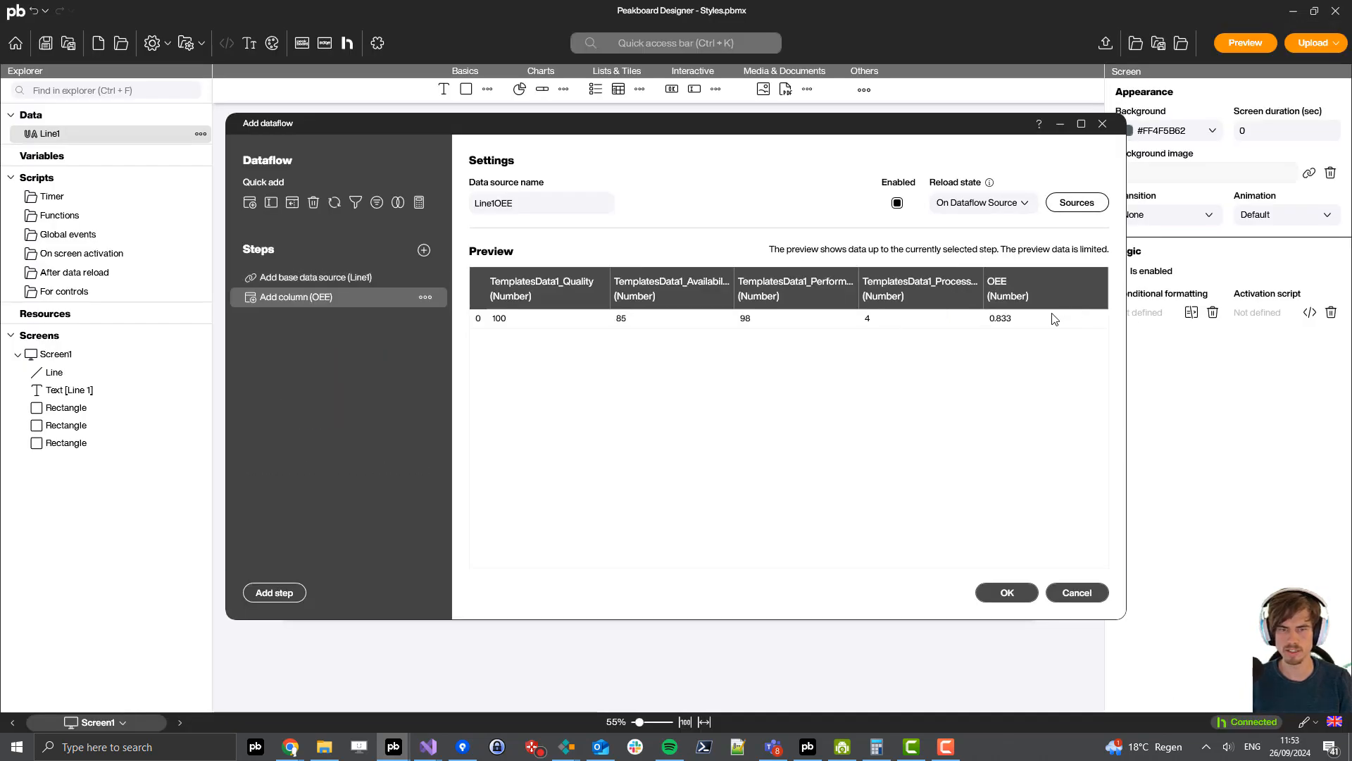
pyautogui.click(1004, 595)
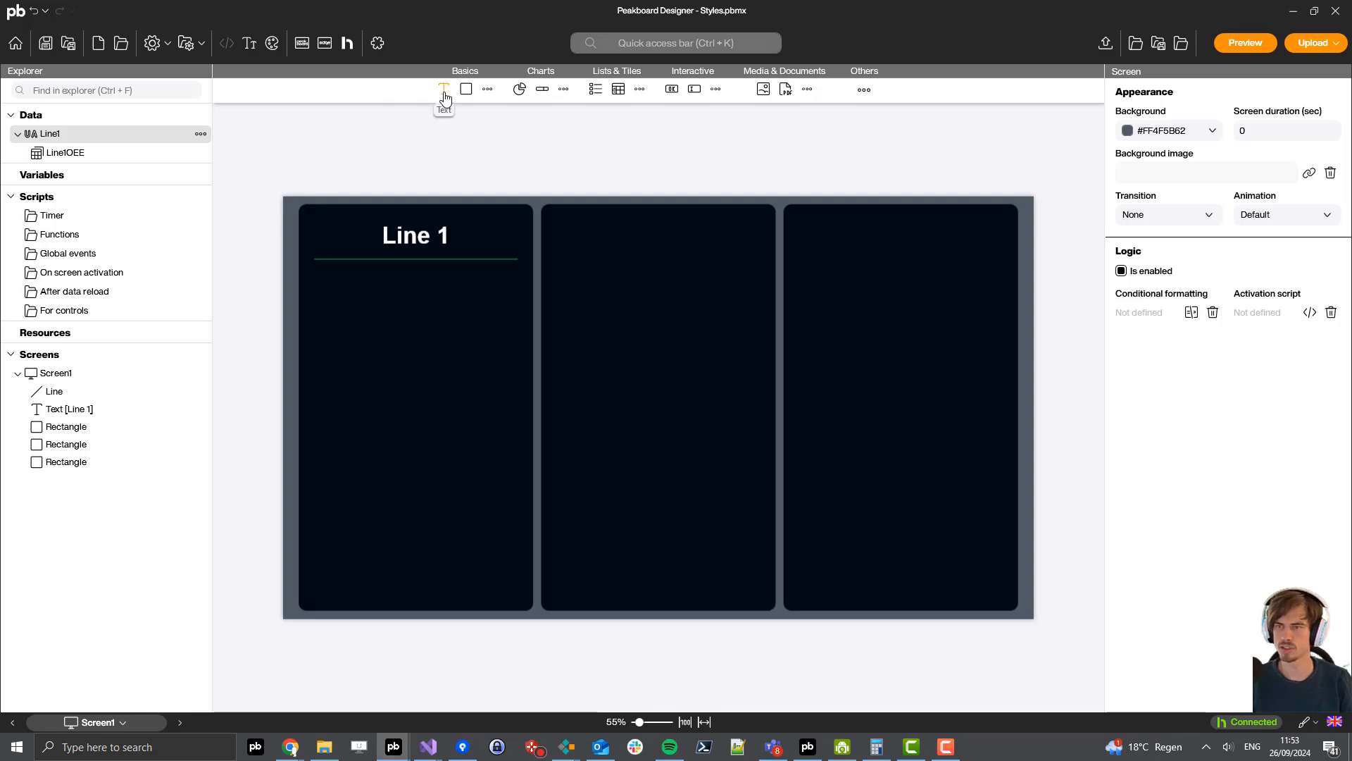
# - Add a text box reading OEE below the Line 1 divider, 600 wide and 60 high, at left 40 and top 220
pyautogui.moveTo(445, 93); pyautogui.dragTo(533, 302)
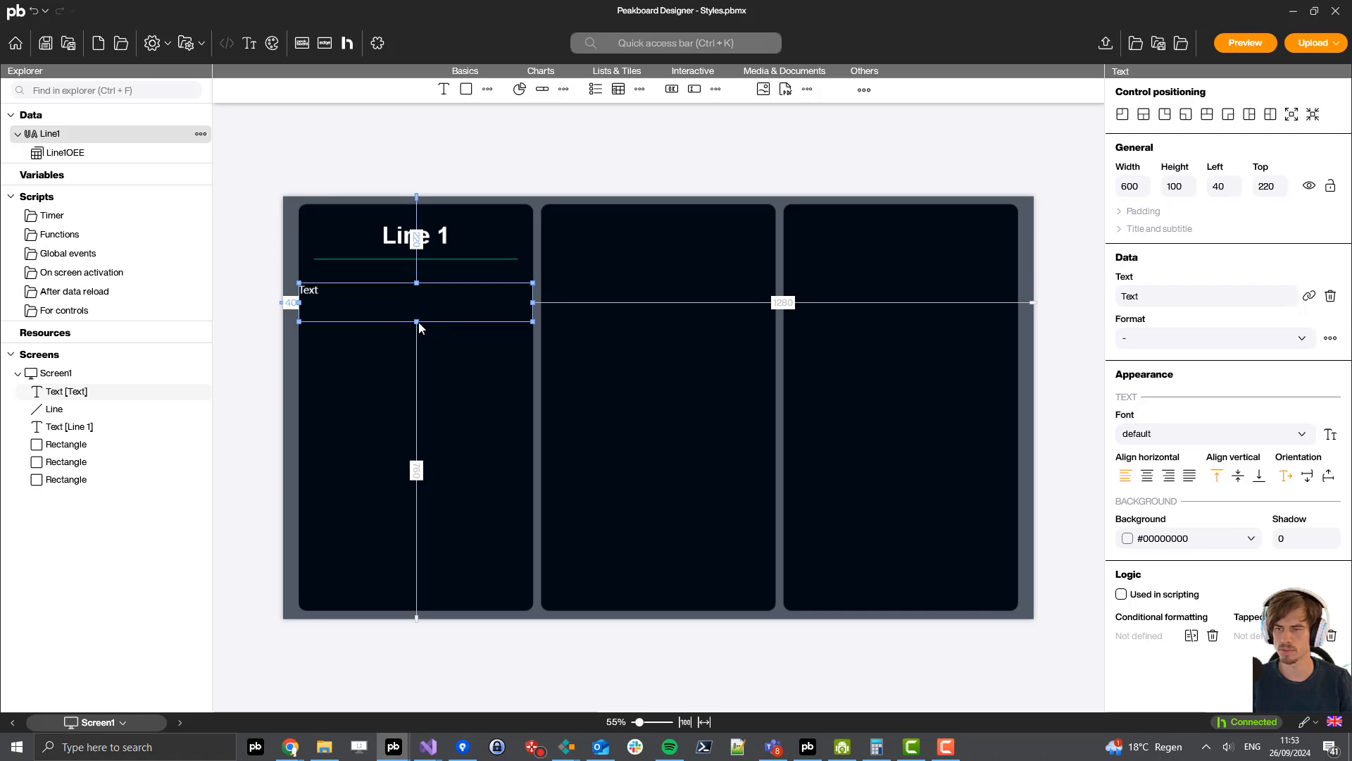
pyautogui.moveTo(418, 322); pyautogui.dragTo(417, 307)
pyautogui.click(1192, 299)
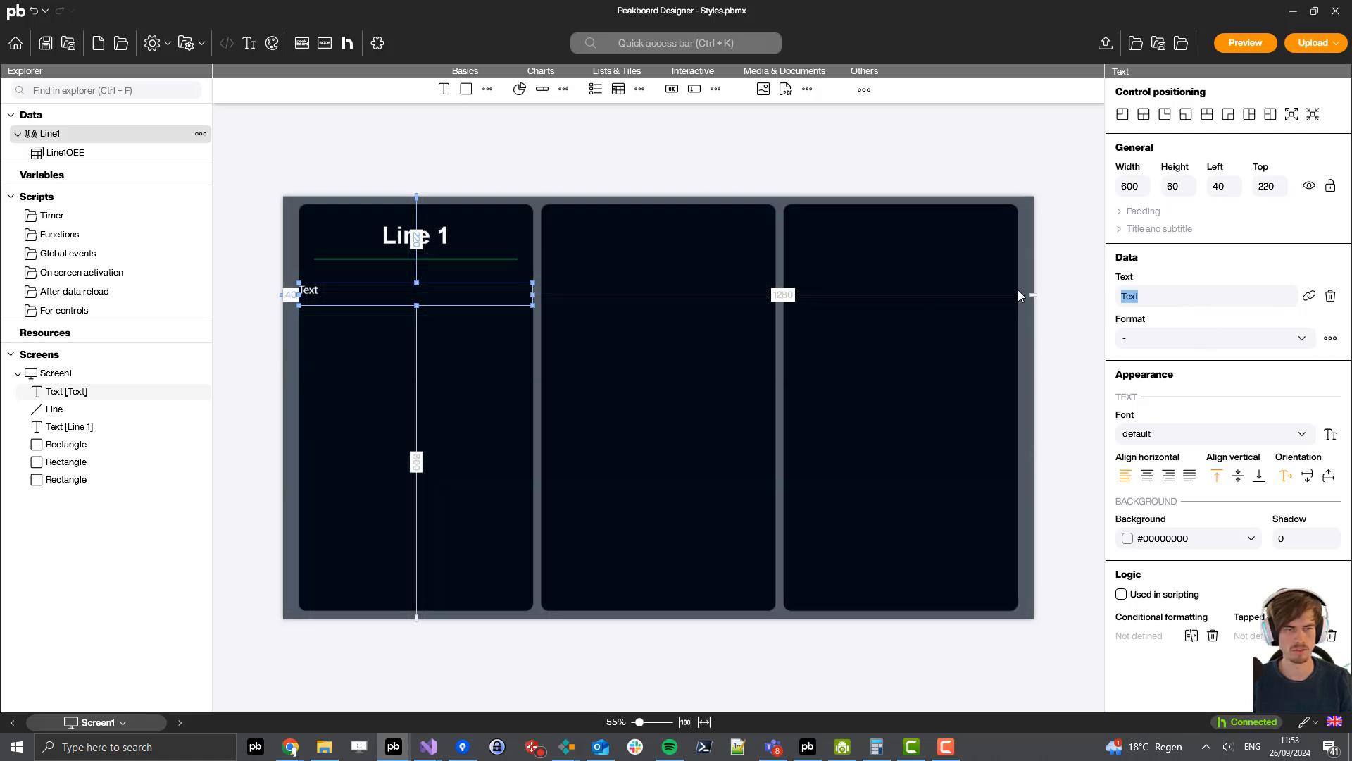
pyautogui.write('OEE')
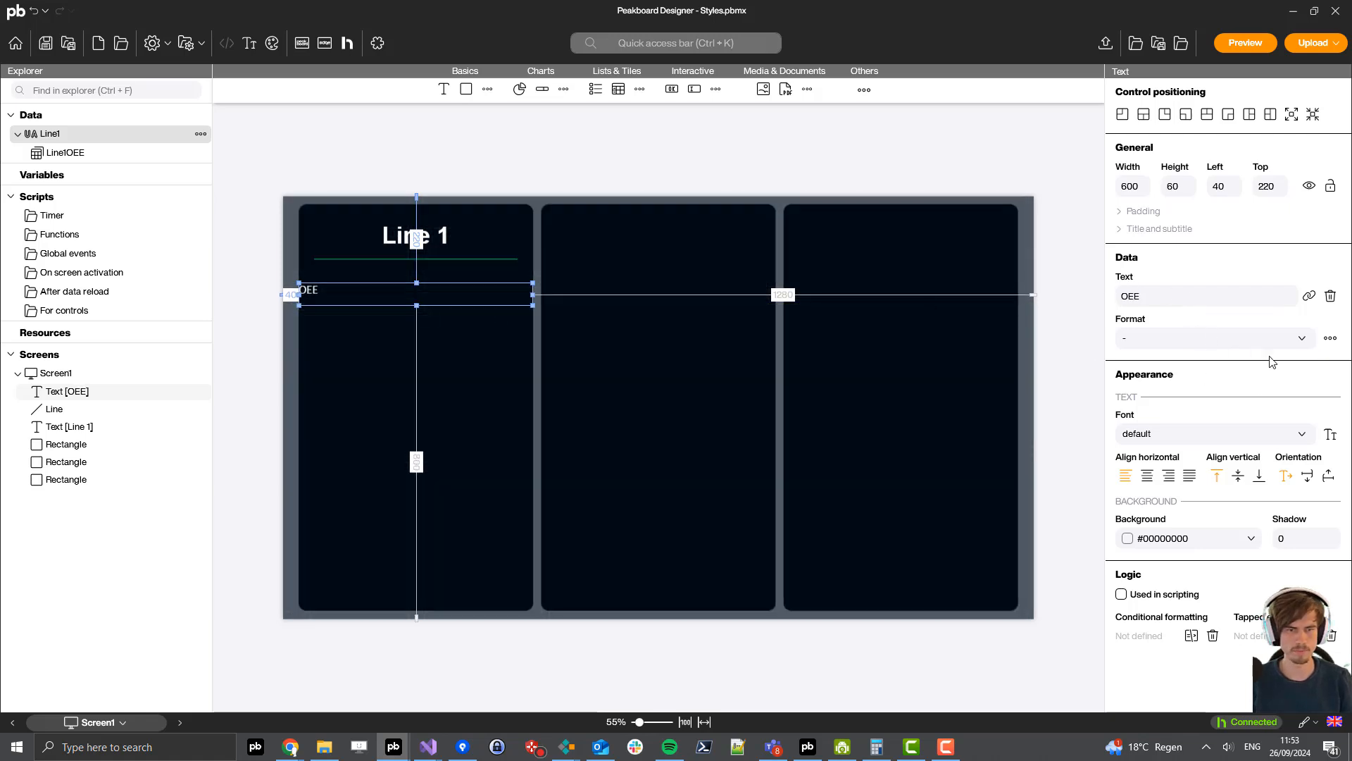
# - Apply the title font to the OEE label and center it horizontally
pyautogui.click(1217, 438)
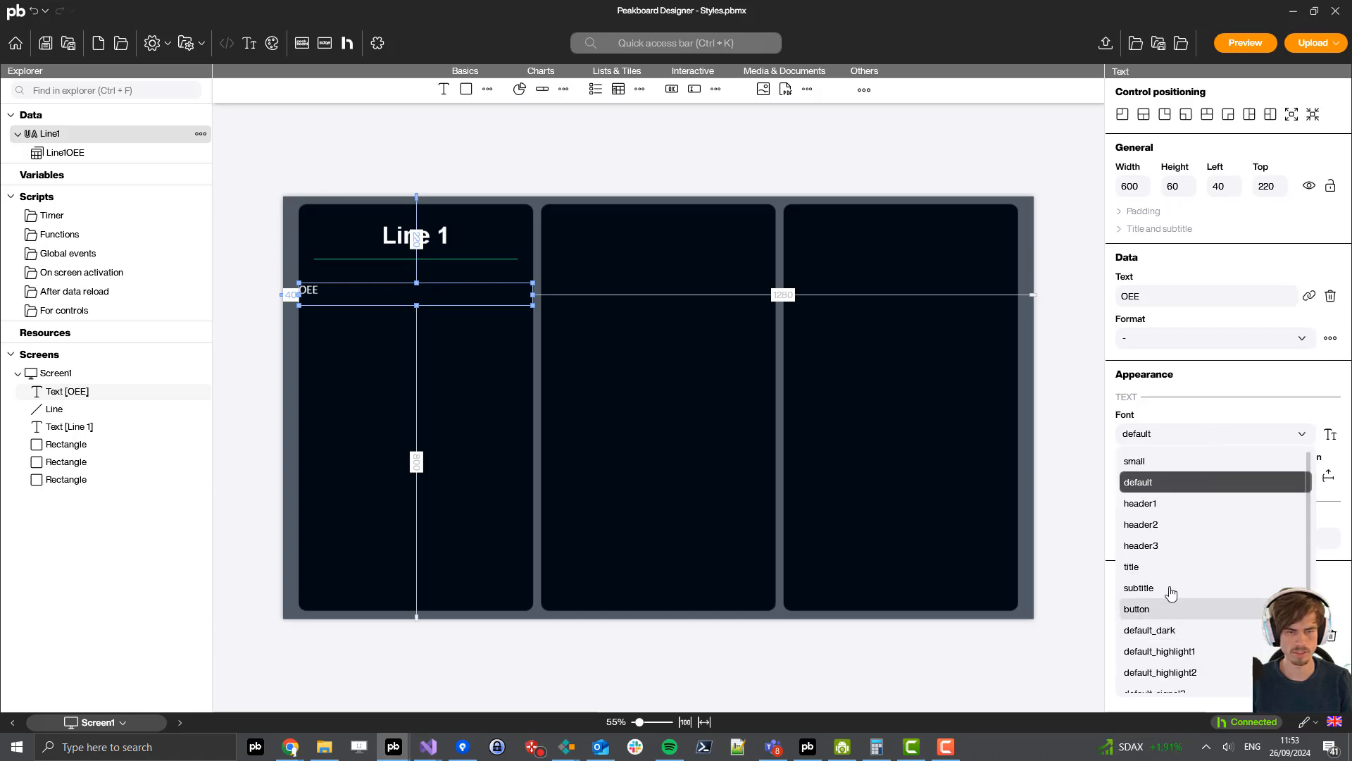
pyautogui.click(1157, 567)
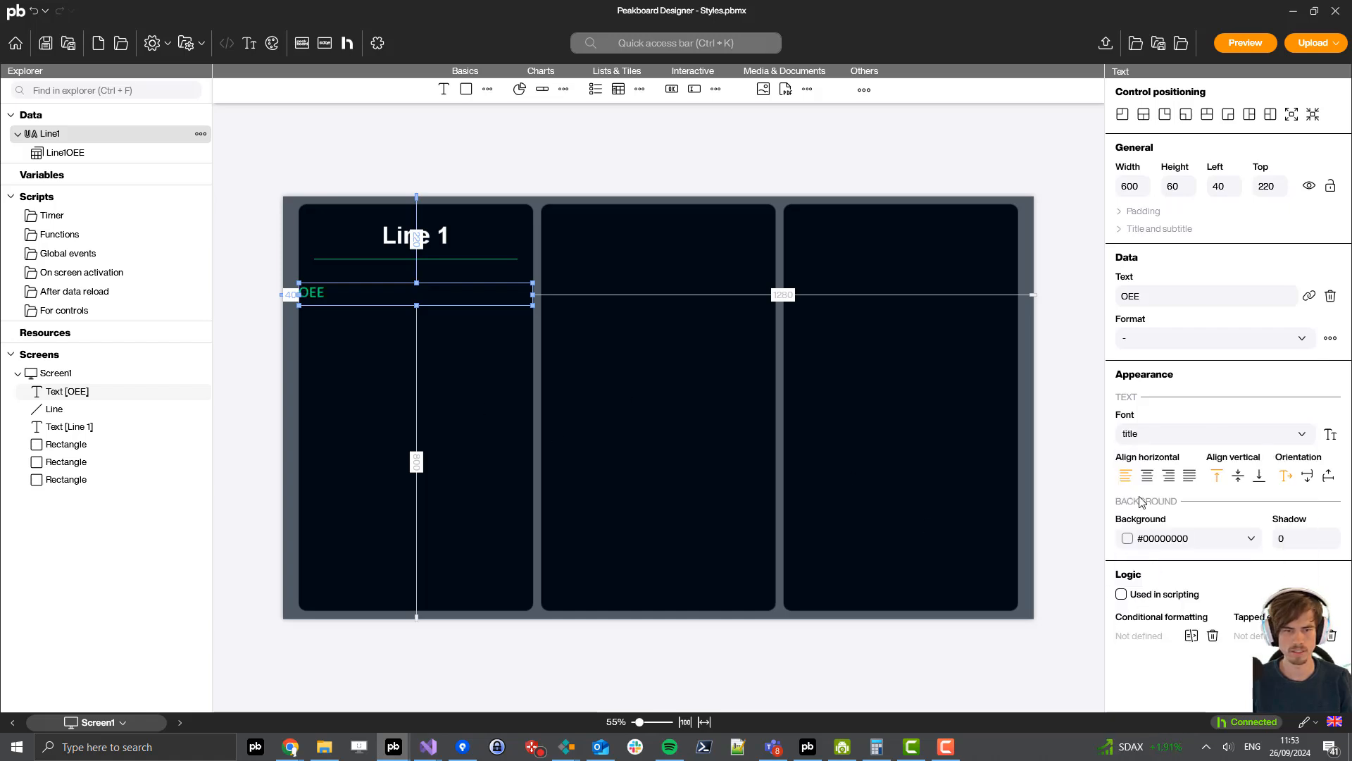
pyautogui.click(1147, 475)
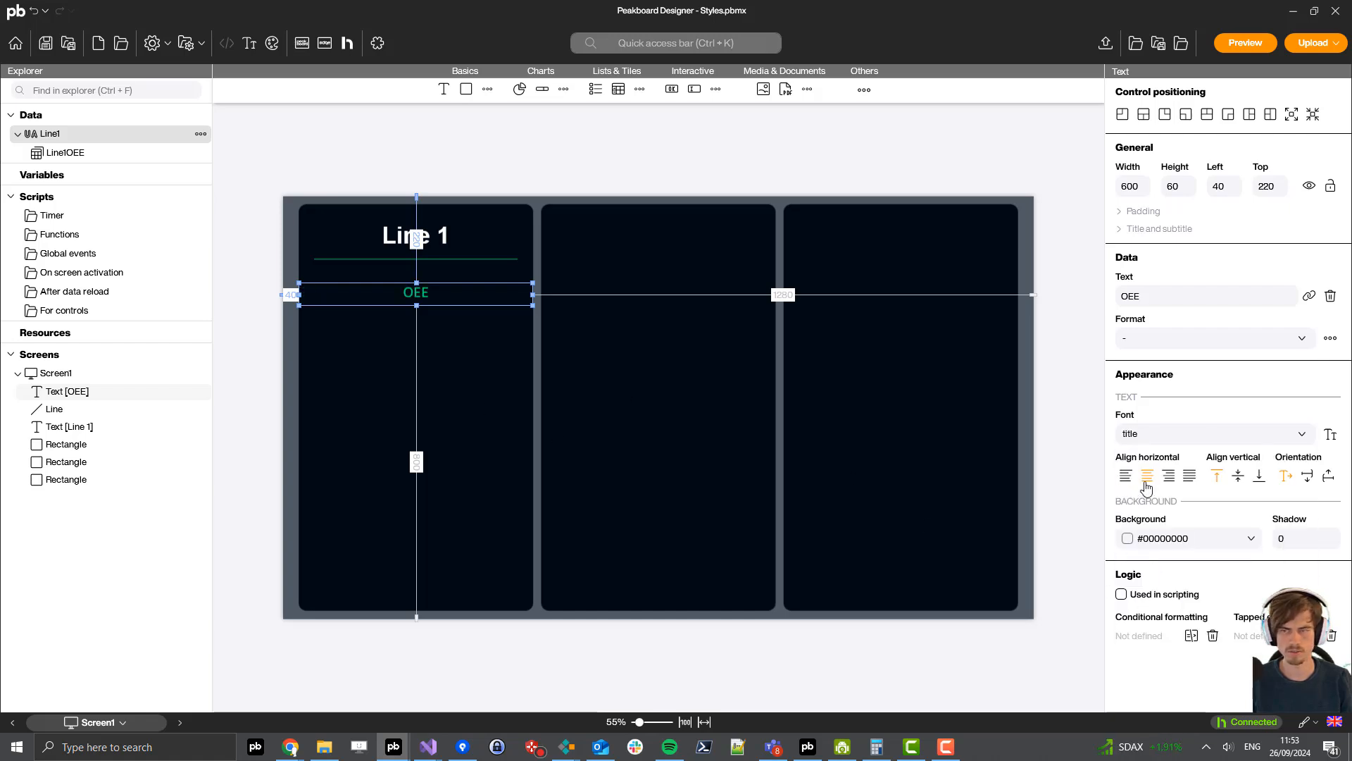
pyautogui.click(598, 666)
pyautogui.click(427, 290)
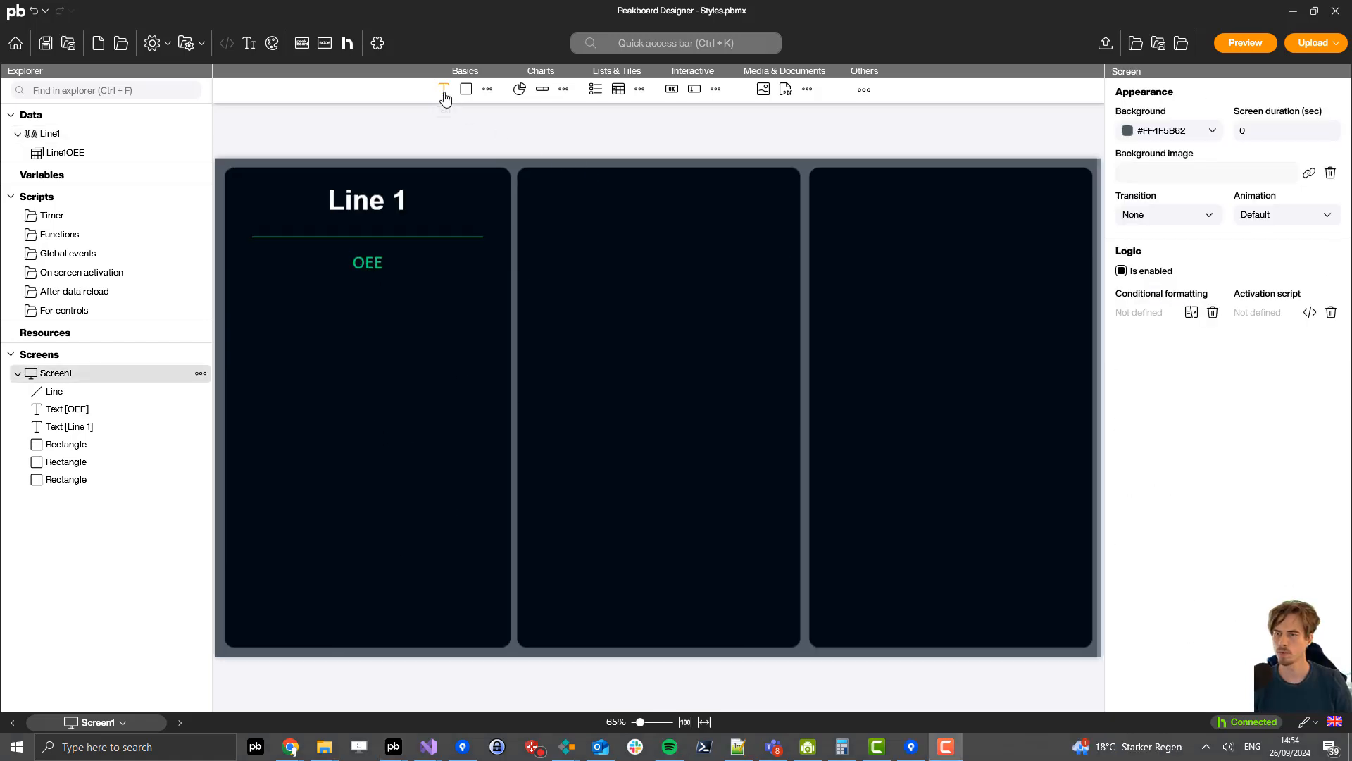
# - Add a second text box below the OEE label, 620 wide and 180 high, at left 20 and top 320
pyautogui.click(444, 89)
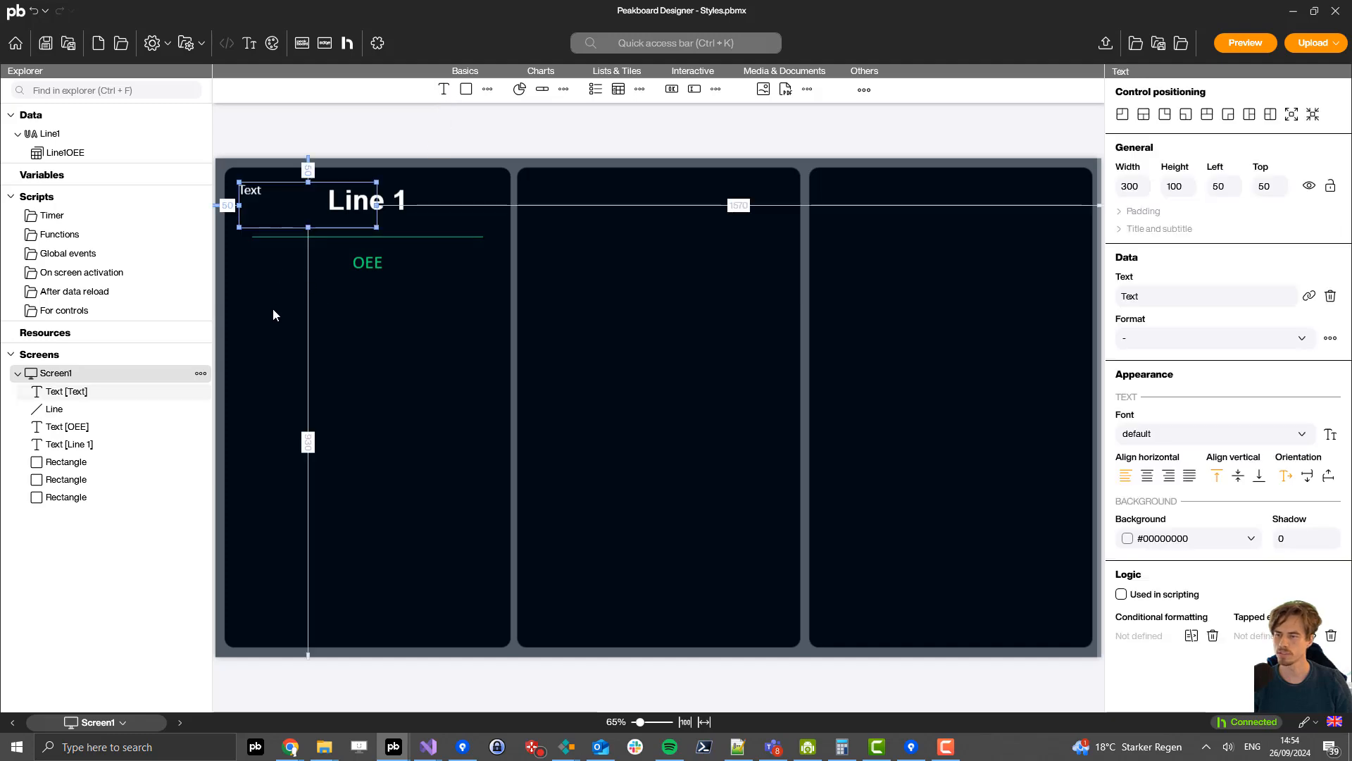
pyautogui.moveTo(266, 204); pyautogui.dragTo(248, 323)
pyautogui.moveTo(366, 354); pyautogui.dragTo(510, 390)
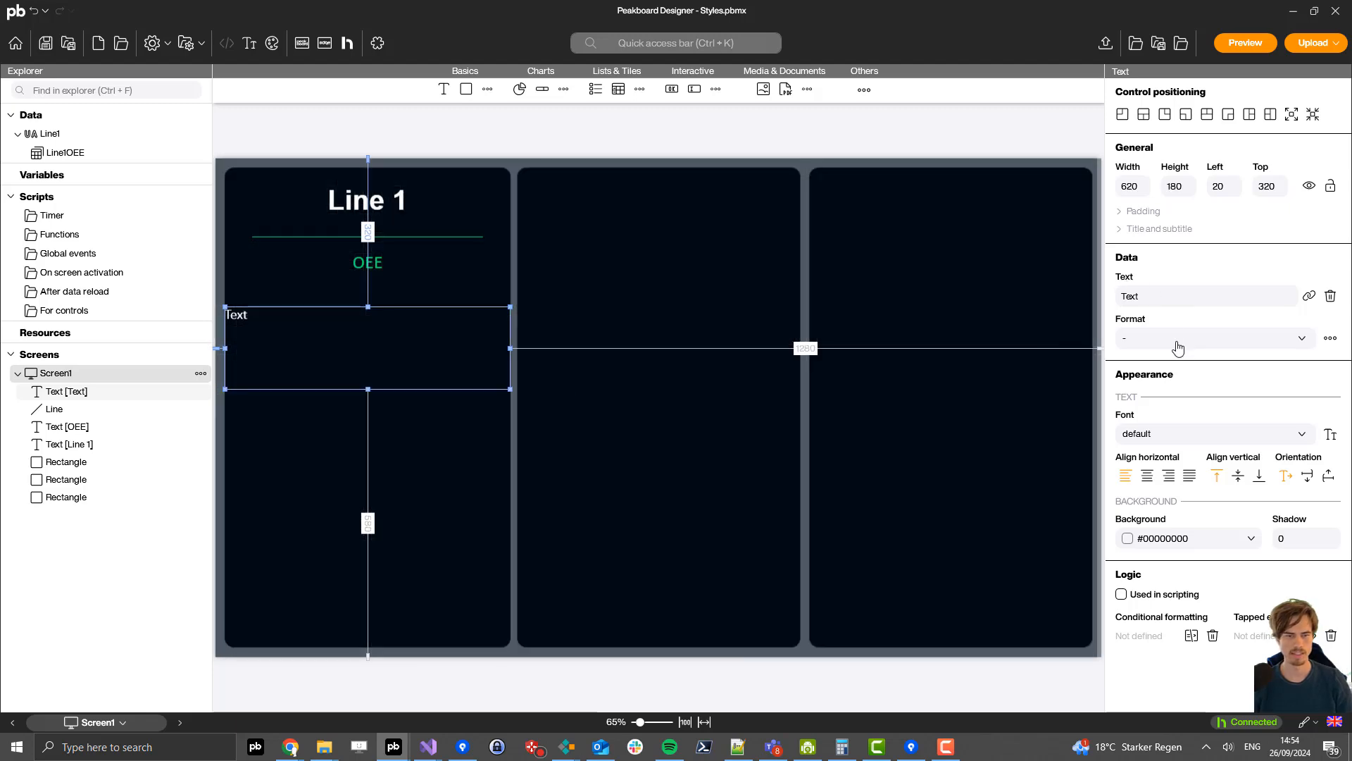
# - Bind the new text box to the OEE column of the Line1OEE data source
pyautogui.click(1308, 296)
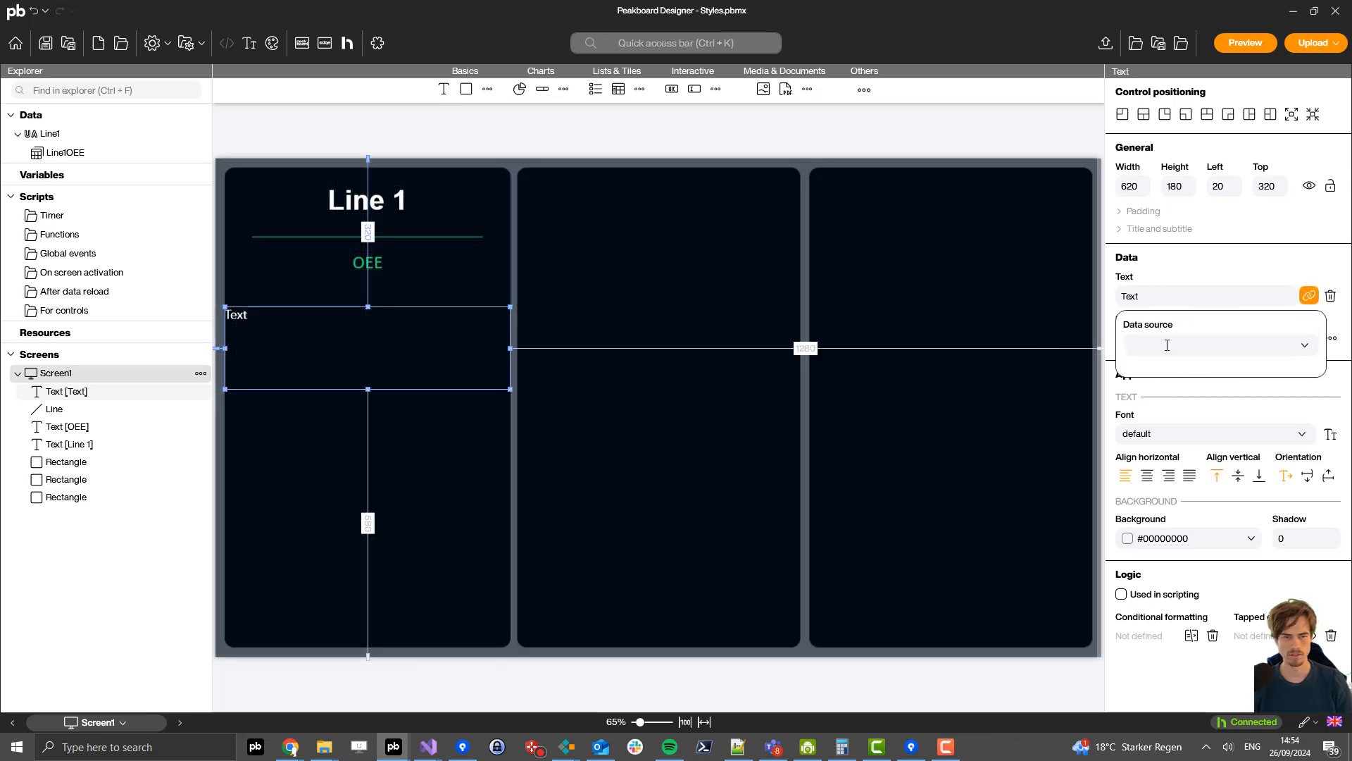
pyautogui.click(1167, 345)
pyautogui.click(1148, 388)
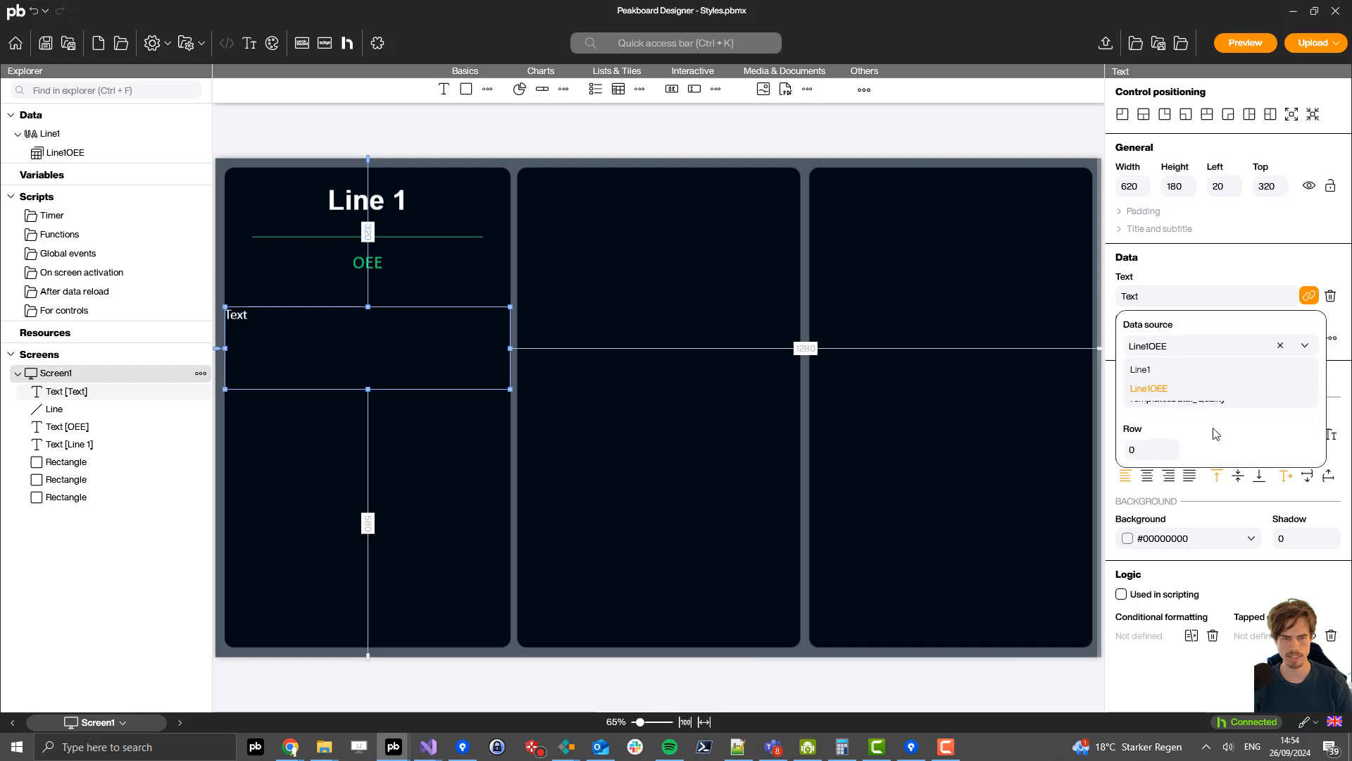
pyautogui.click(1204, 398)
pyautogui.click(1148, 496)
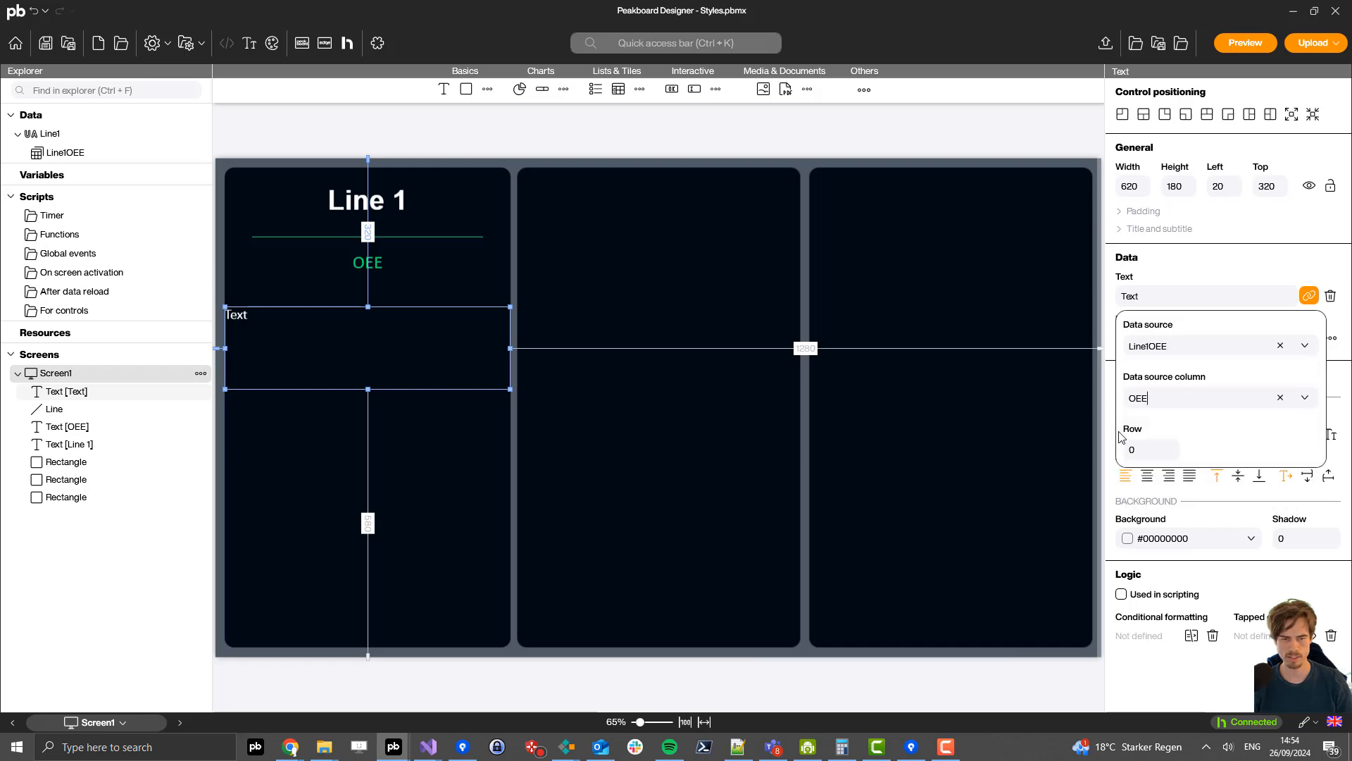
pyautogui.click(1214, 277)
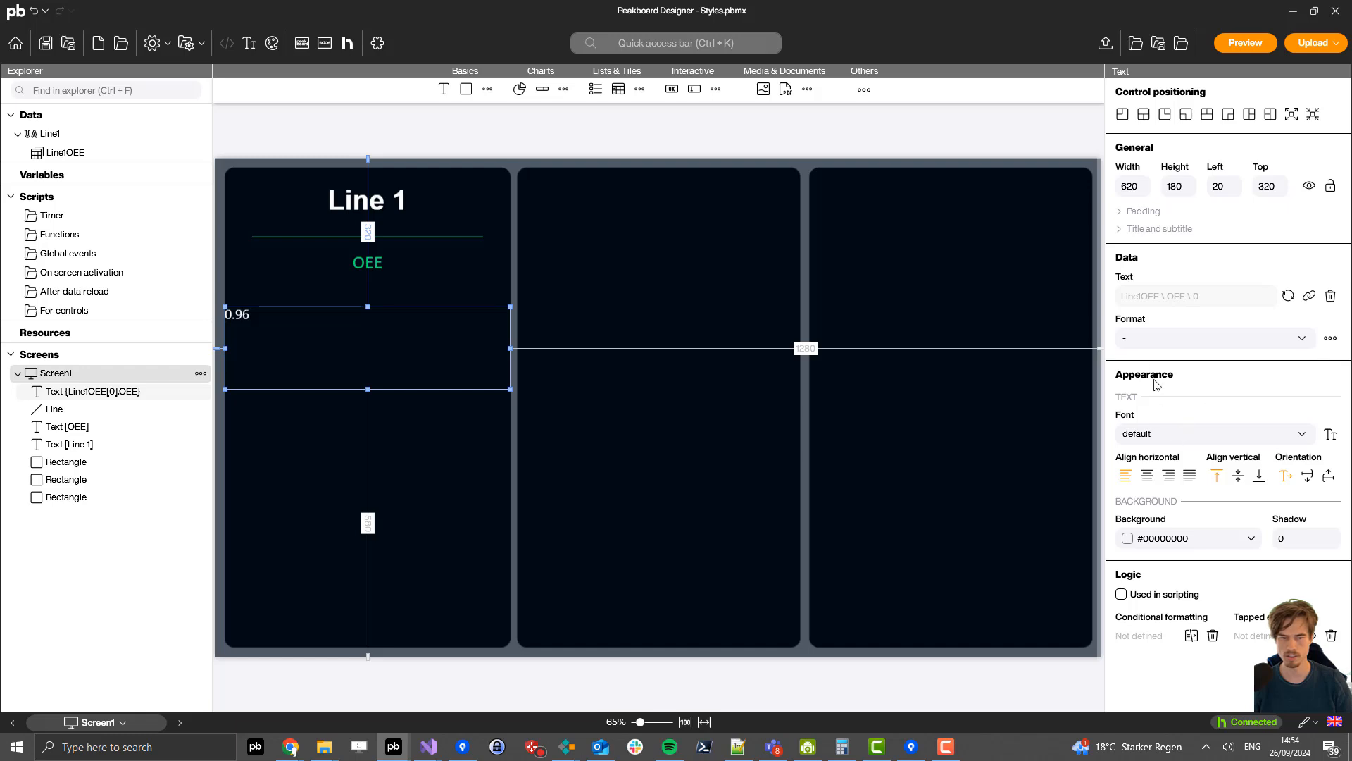
# - Format the bound OEE value as Percentage with 2 decimals and center it horizontally and vertically
pyautogui.click(1150, 350)
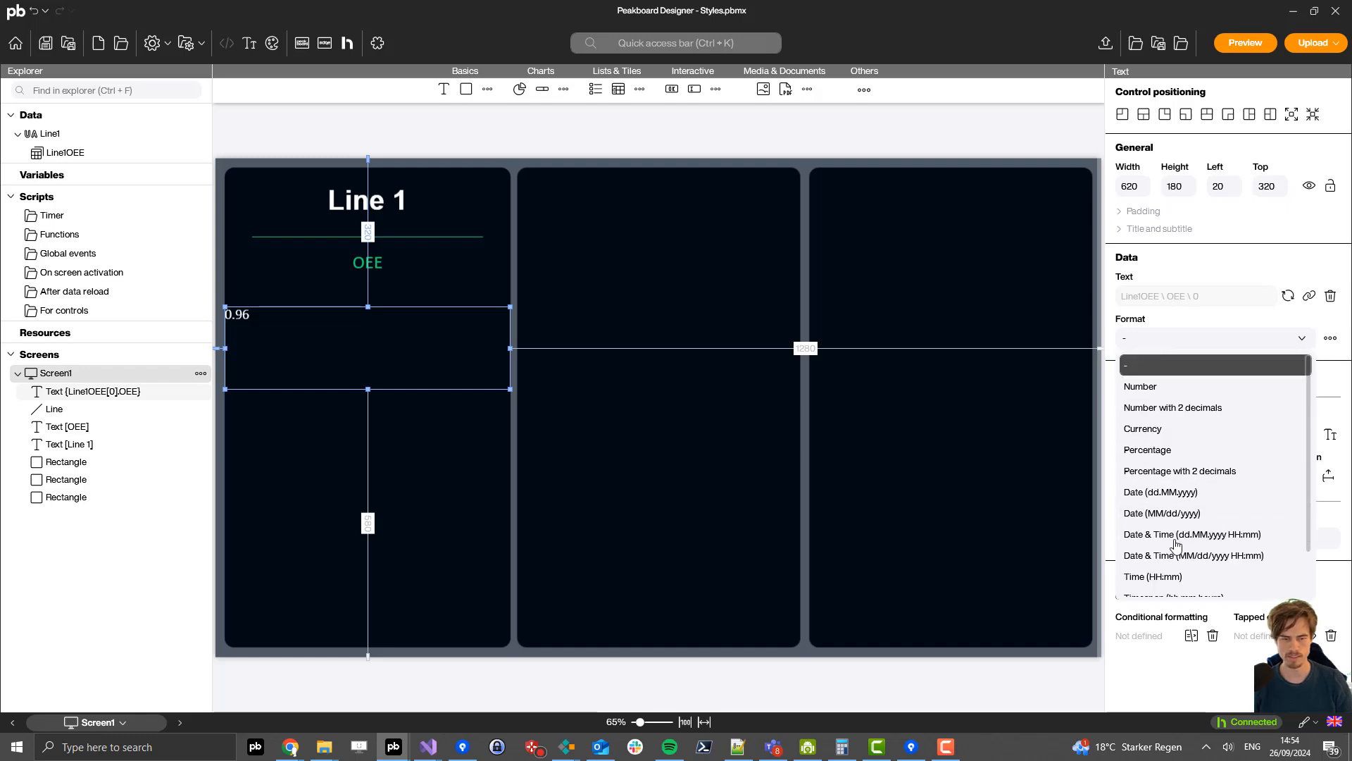
pyautogui.scroll(-1, 1169, 542)
pyautogui.click(1173, 417)
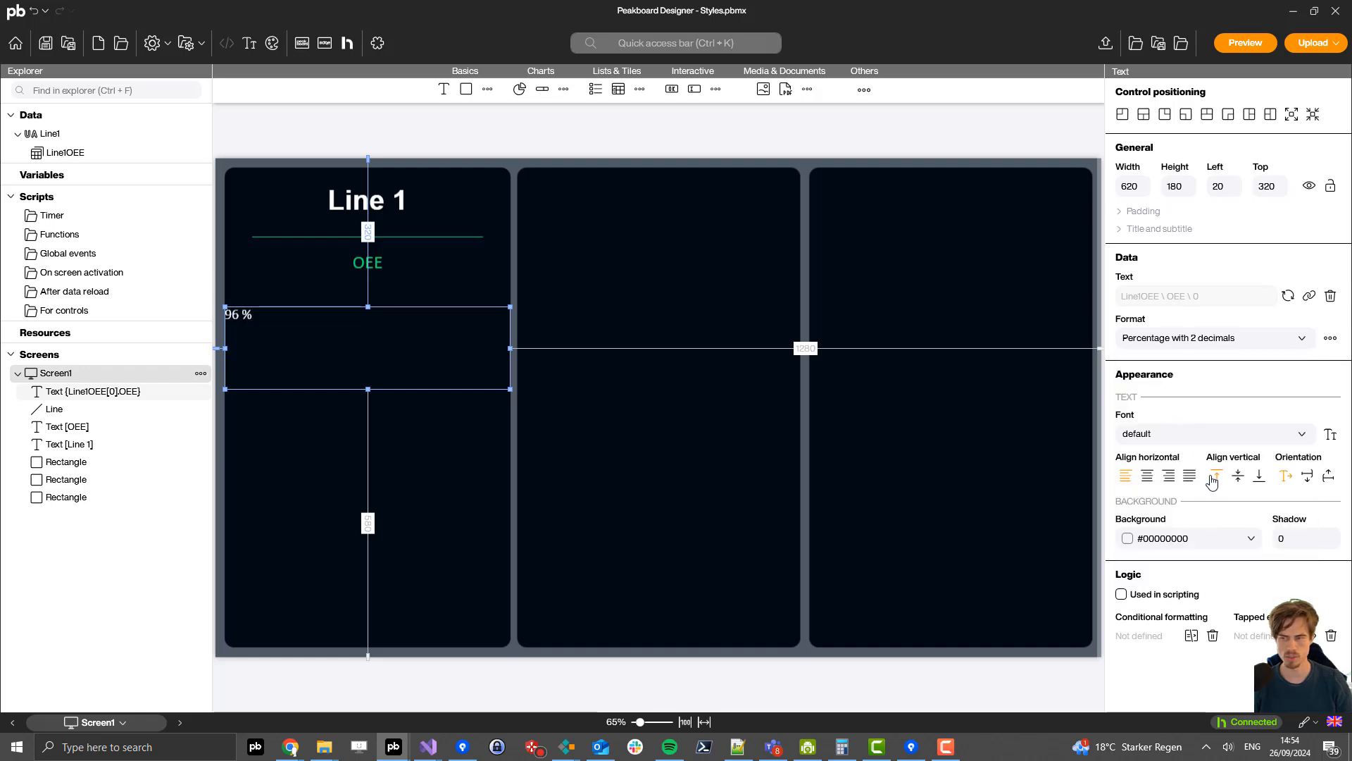
pyautogui.click(1147, 476)
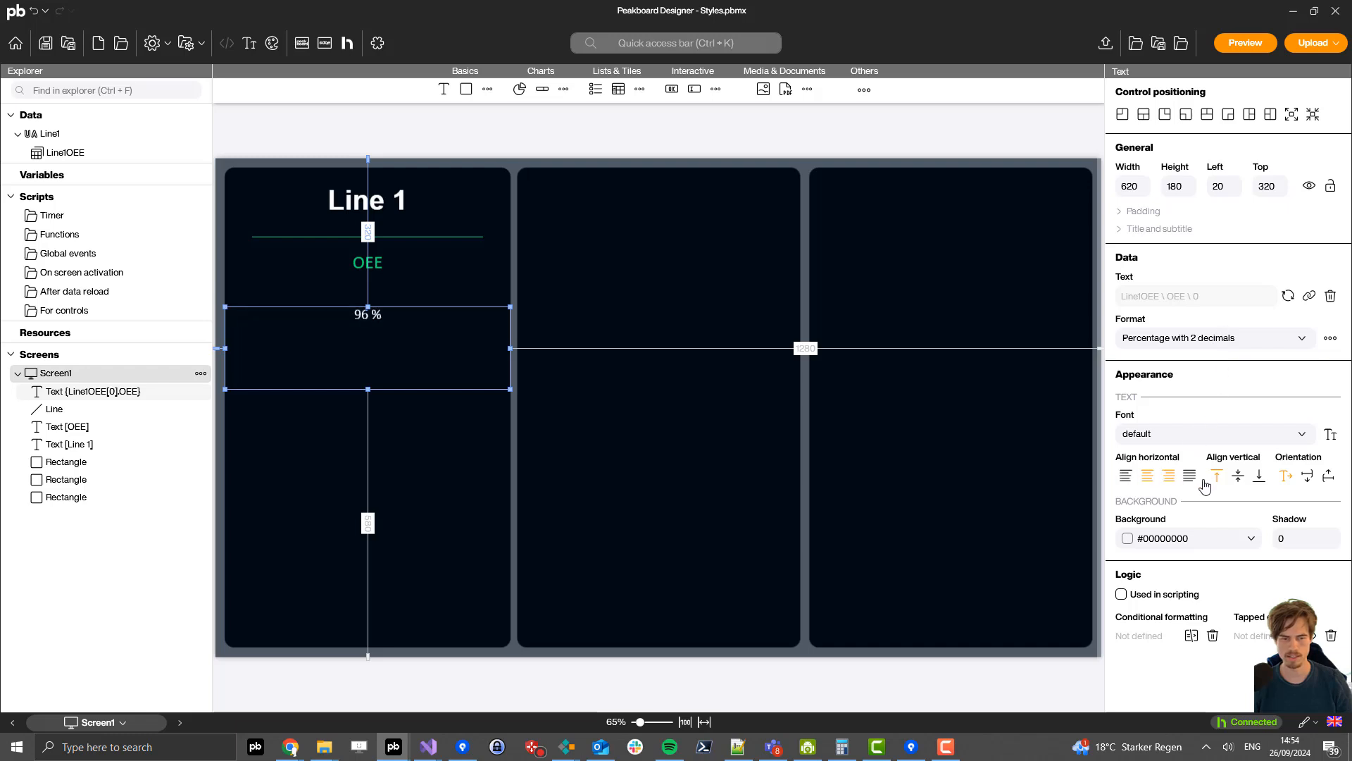
pyautogui.click(1235, 479)
# - Apply the extralarge font to the OEE value and move its text box up to top 280
pyautogui.click(1202, 440)
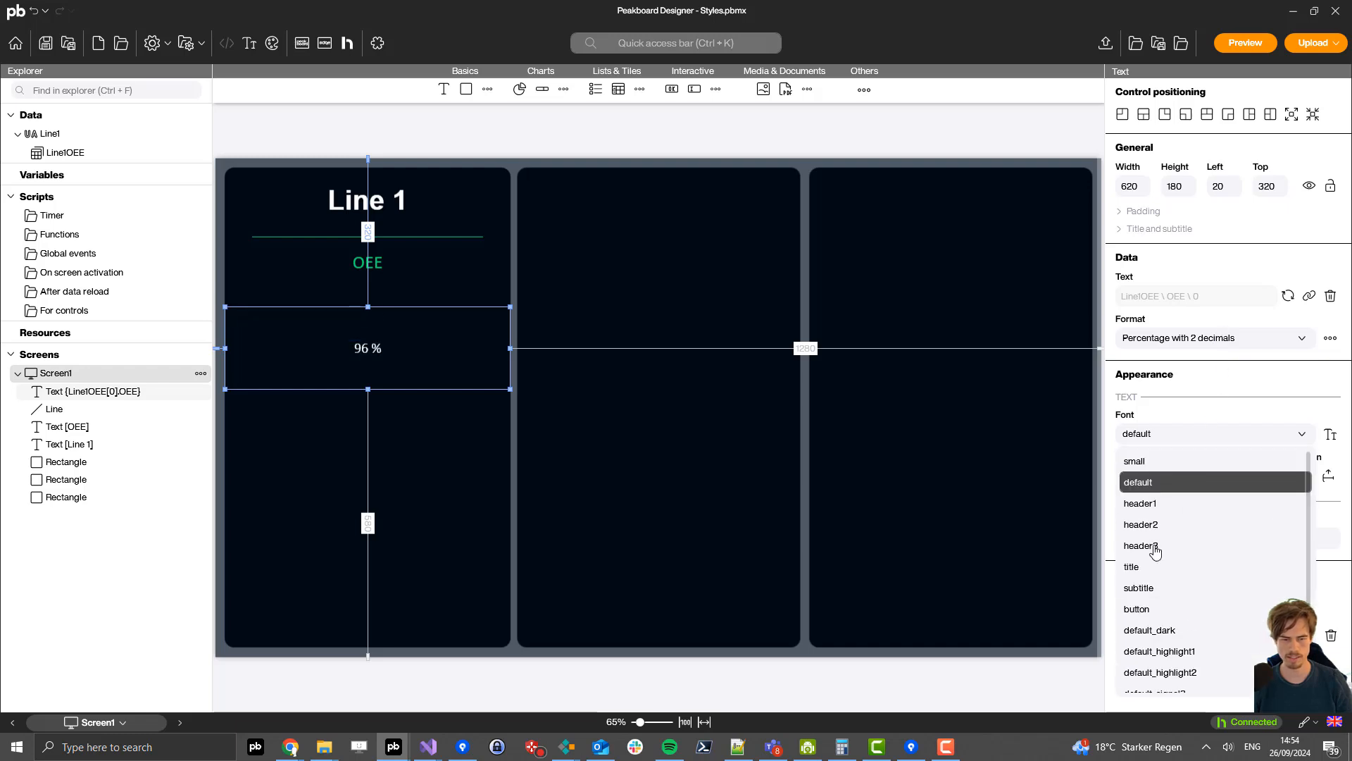
pyautogui.scroll(-3, 1177, 659)
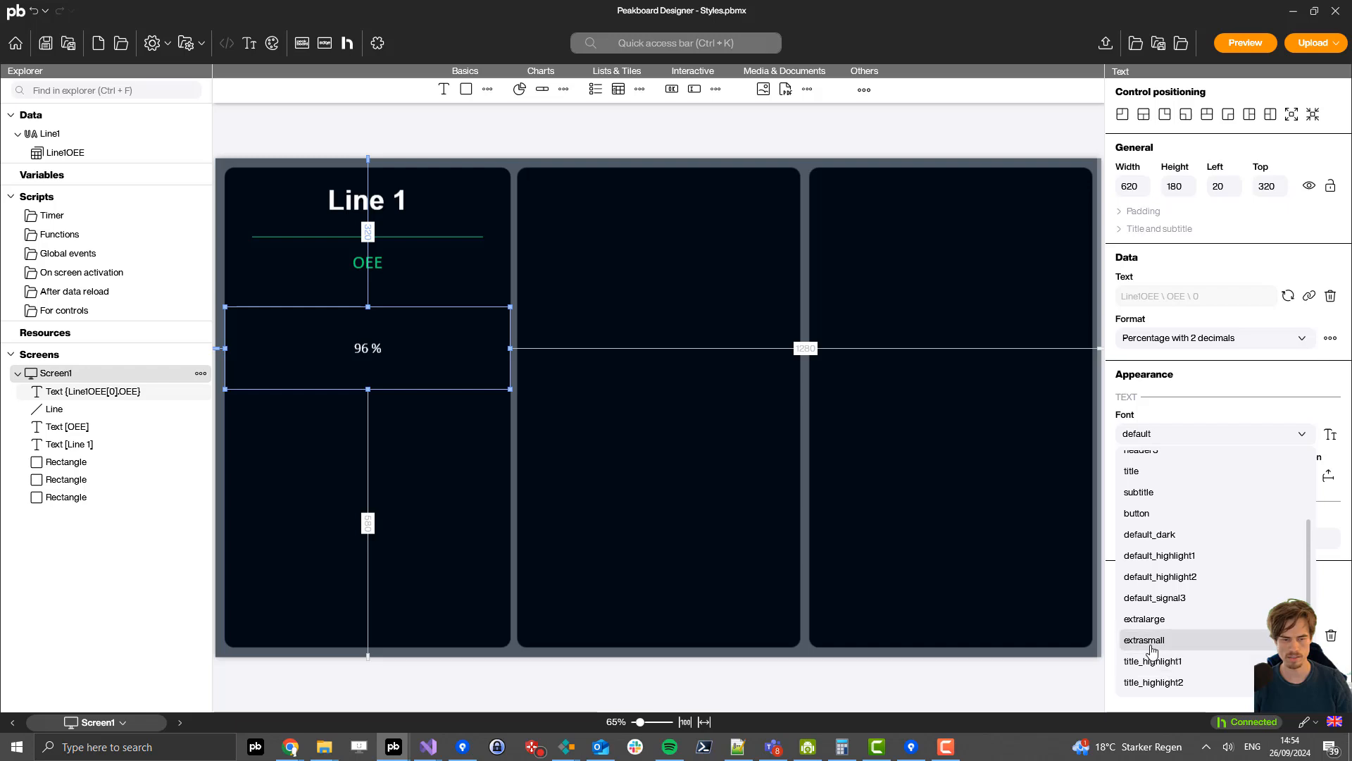
pyautogui.click(1155, 618)
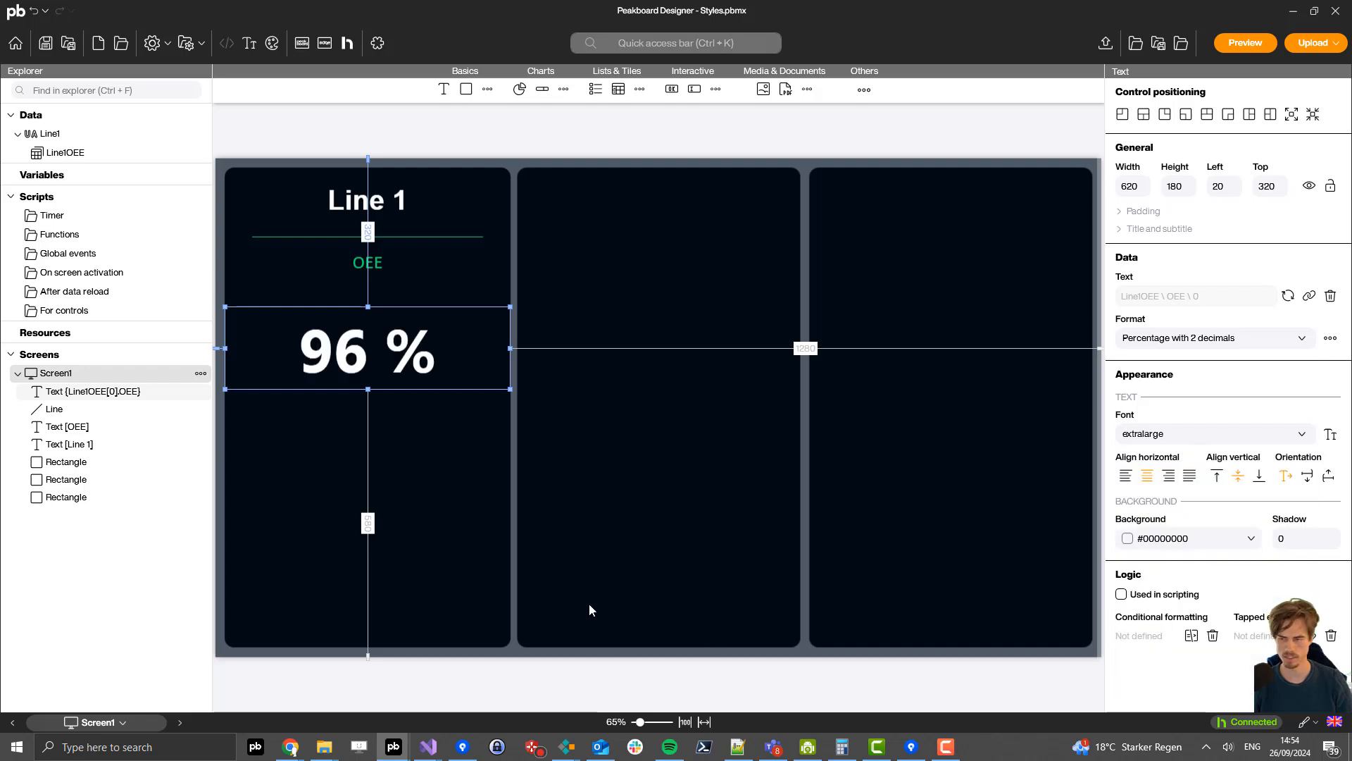
pyautogui.moveTo(398, 364); pyautogui.dragTo(398, 346)
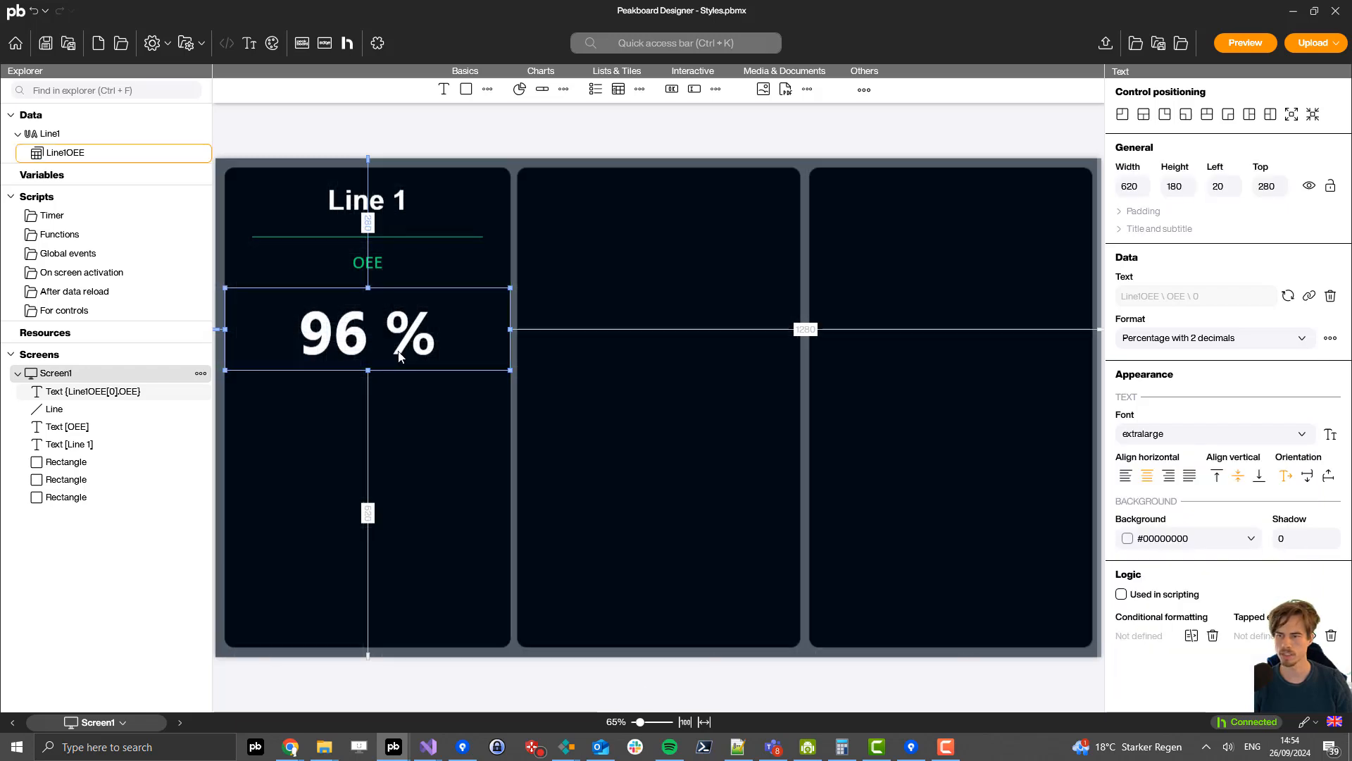
# - Add a circular gauge to the Line 1 panel and bind its value to the TemplatesData1_Quality column of Line1OEE
pyautogui.click(551, 325)
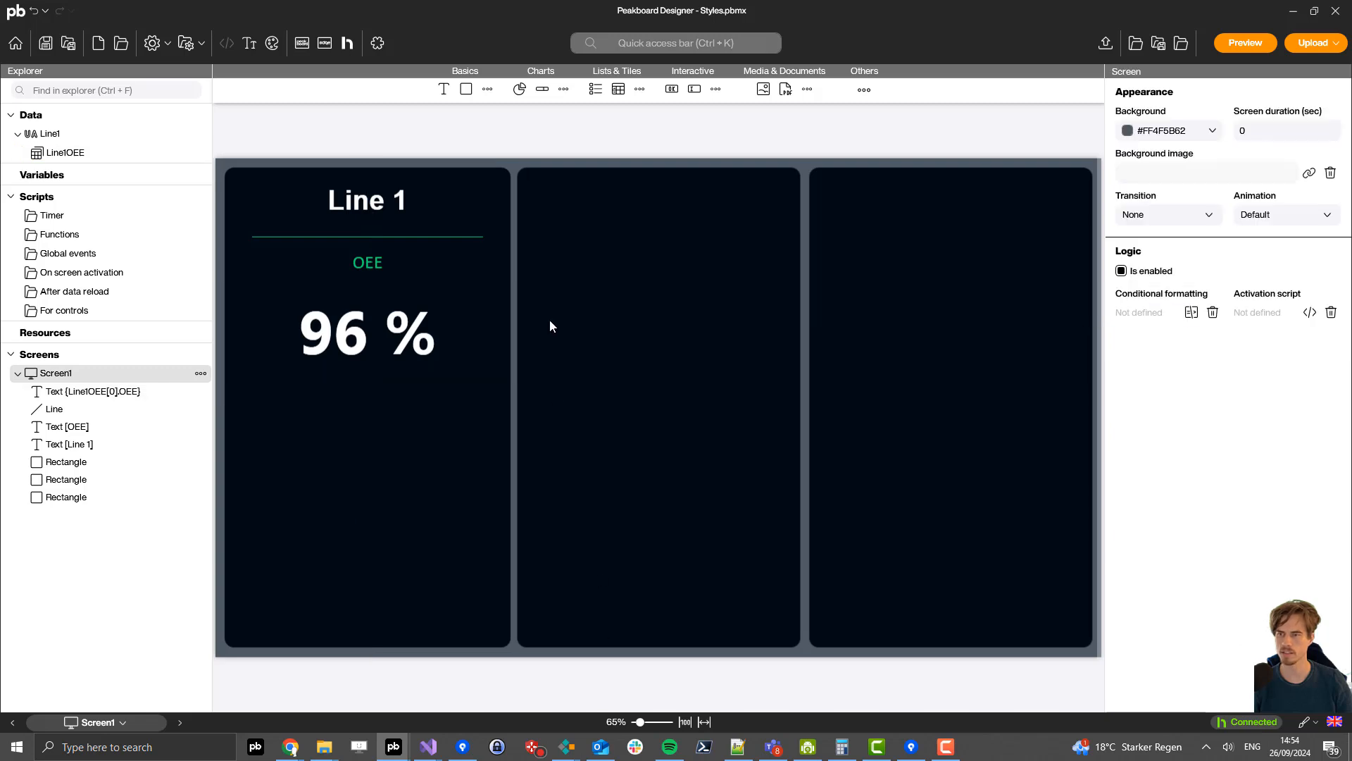
pyautogui.click(564, 90)
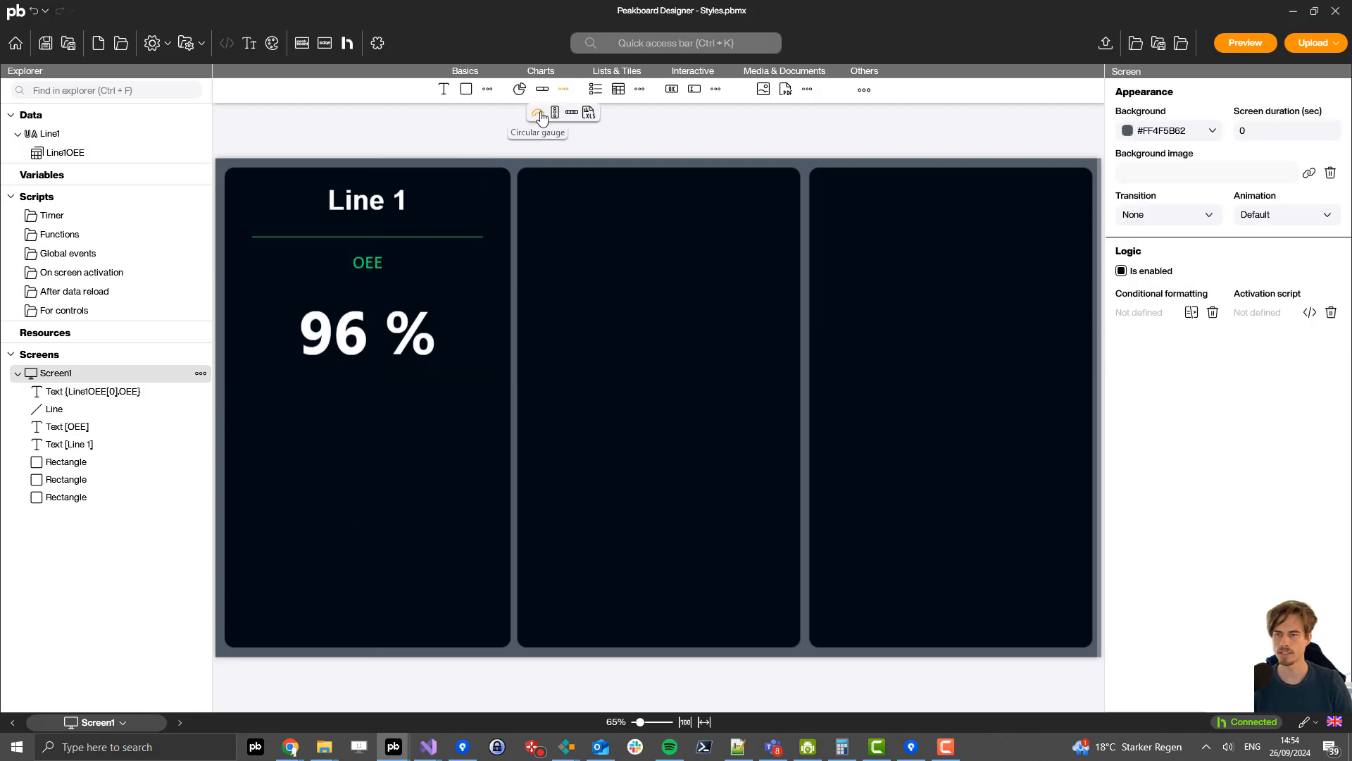
pyautogui.moveTo(540, 117); pyautogui.dragTo(263, 217)
pyautogui.click(669, 338)
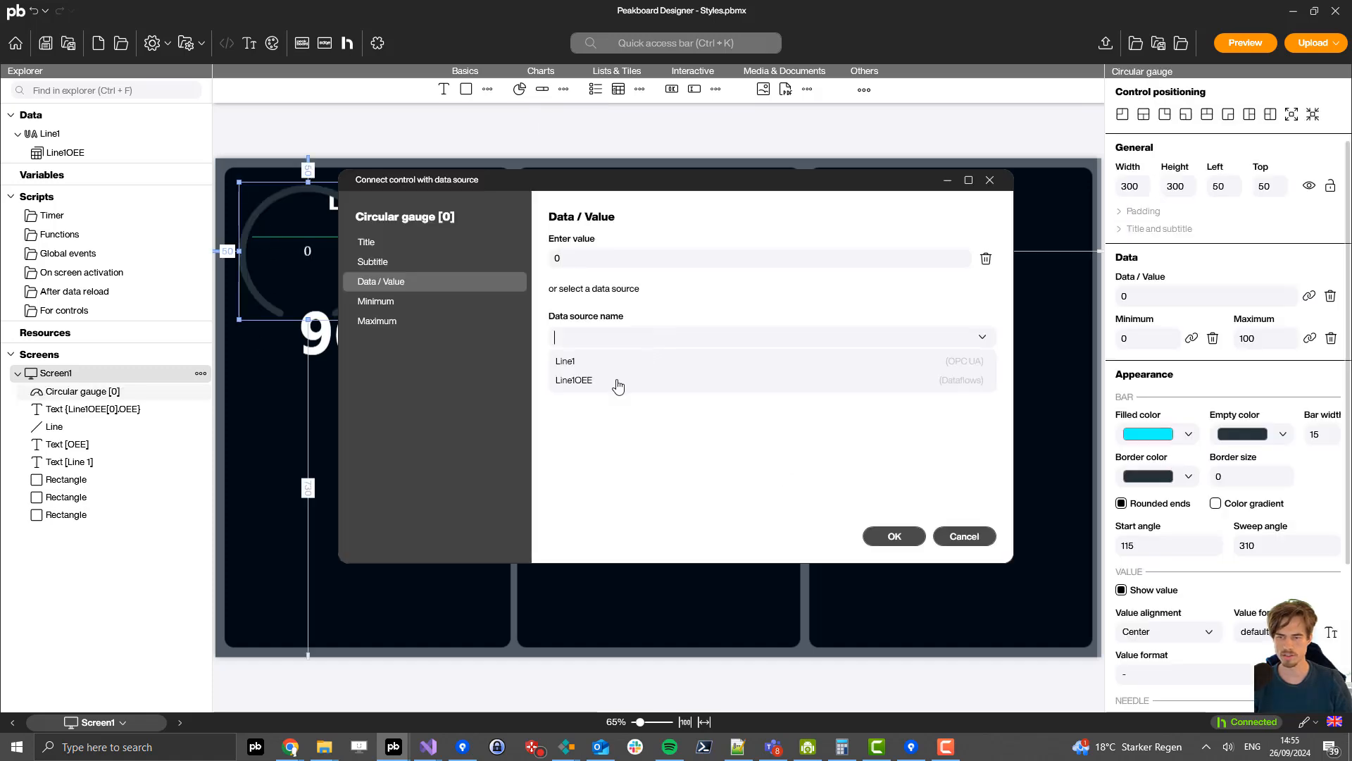
pyautogui.click(578, 380)
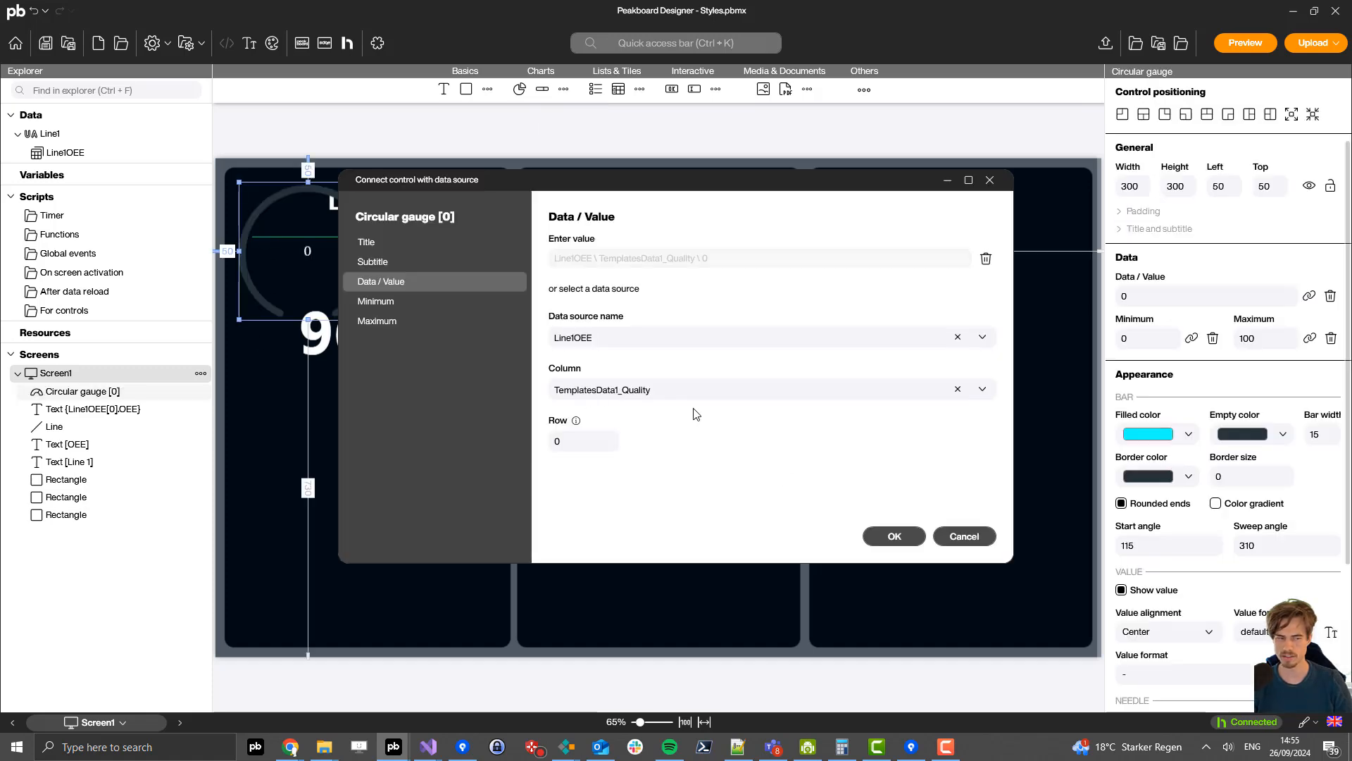
pyautogui.click(894, 536)
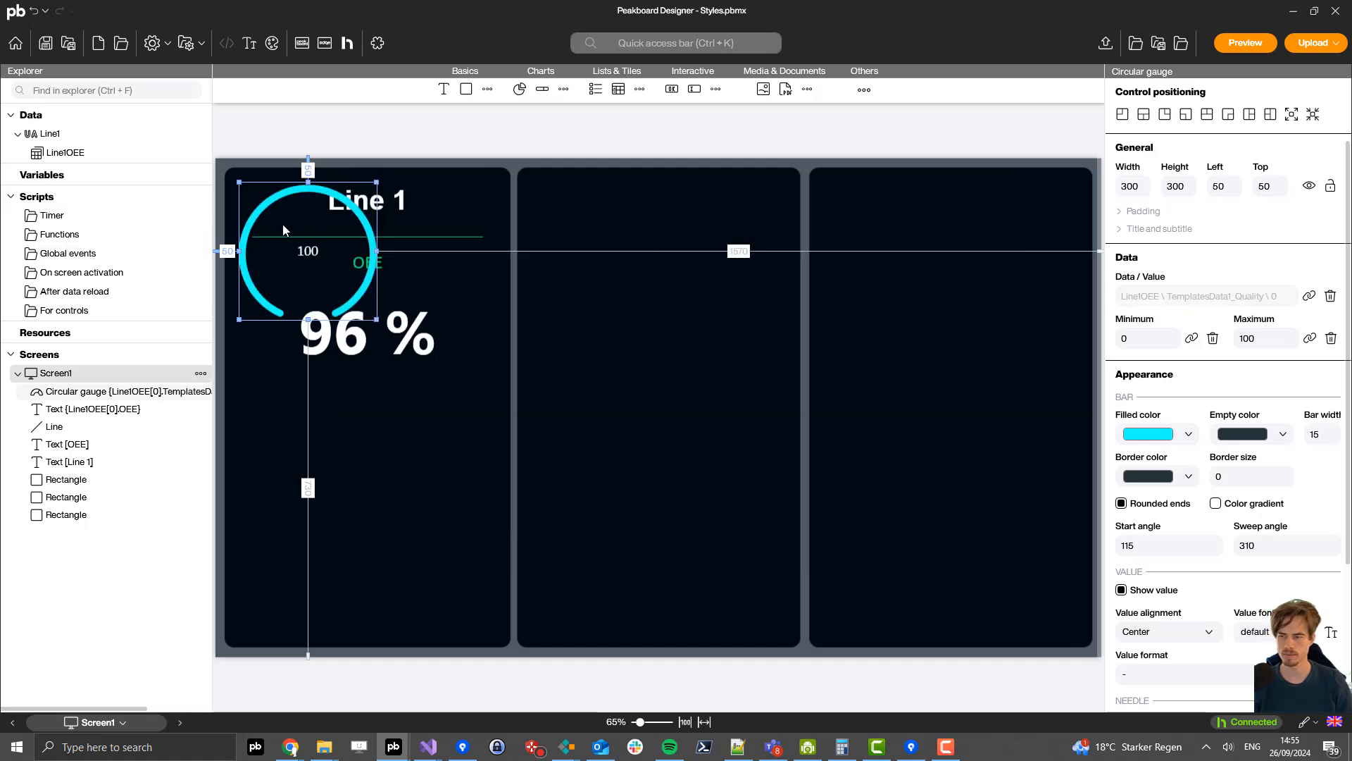
# - Place the gauge at left 40 and top 500, sized 160 by 200, and give its bar a green gradient fill
pyautogui.moveTo(304, 447); pyautogui.dragTo(279, 412)
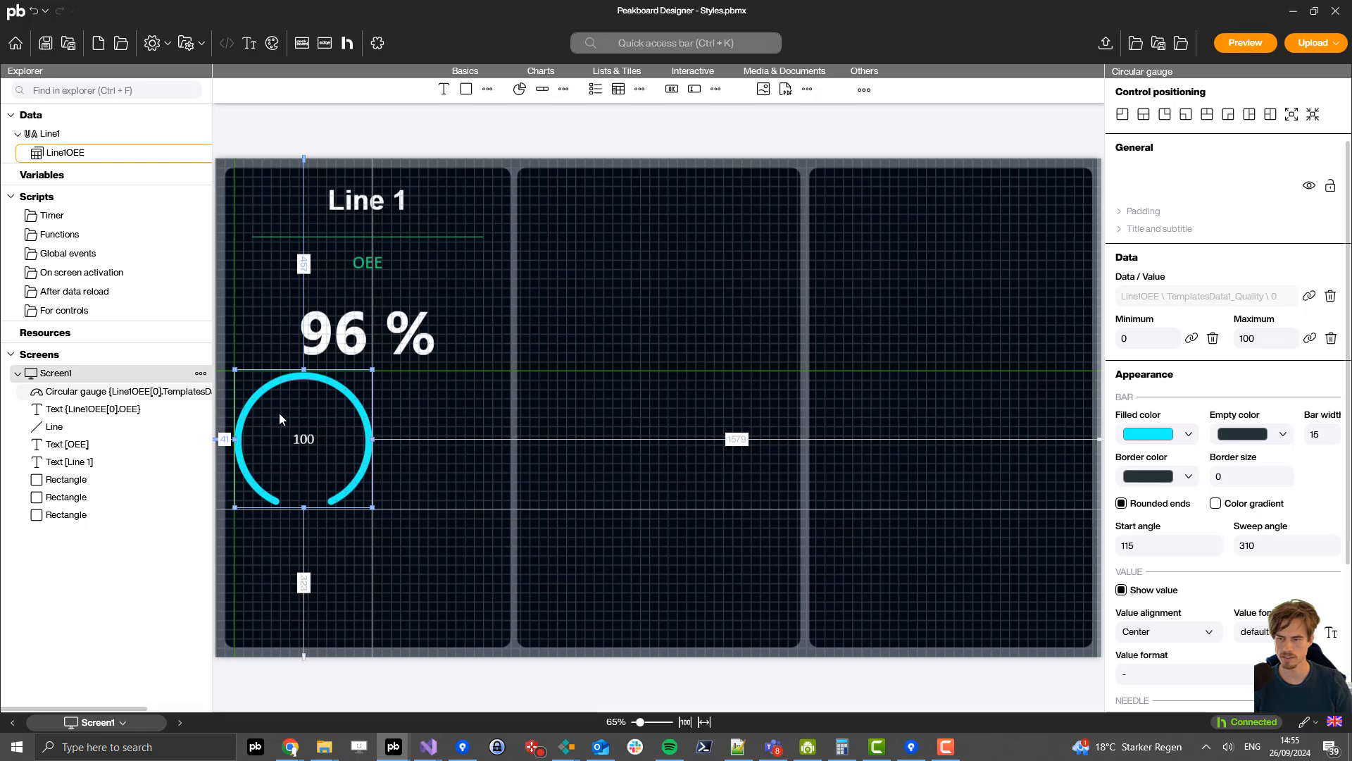
pyautogui.moveTo(374, 510); pyautogui.dragTo(249, 459)
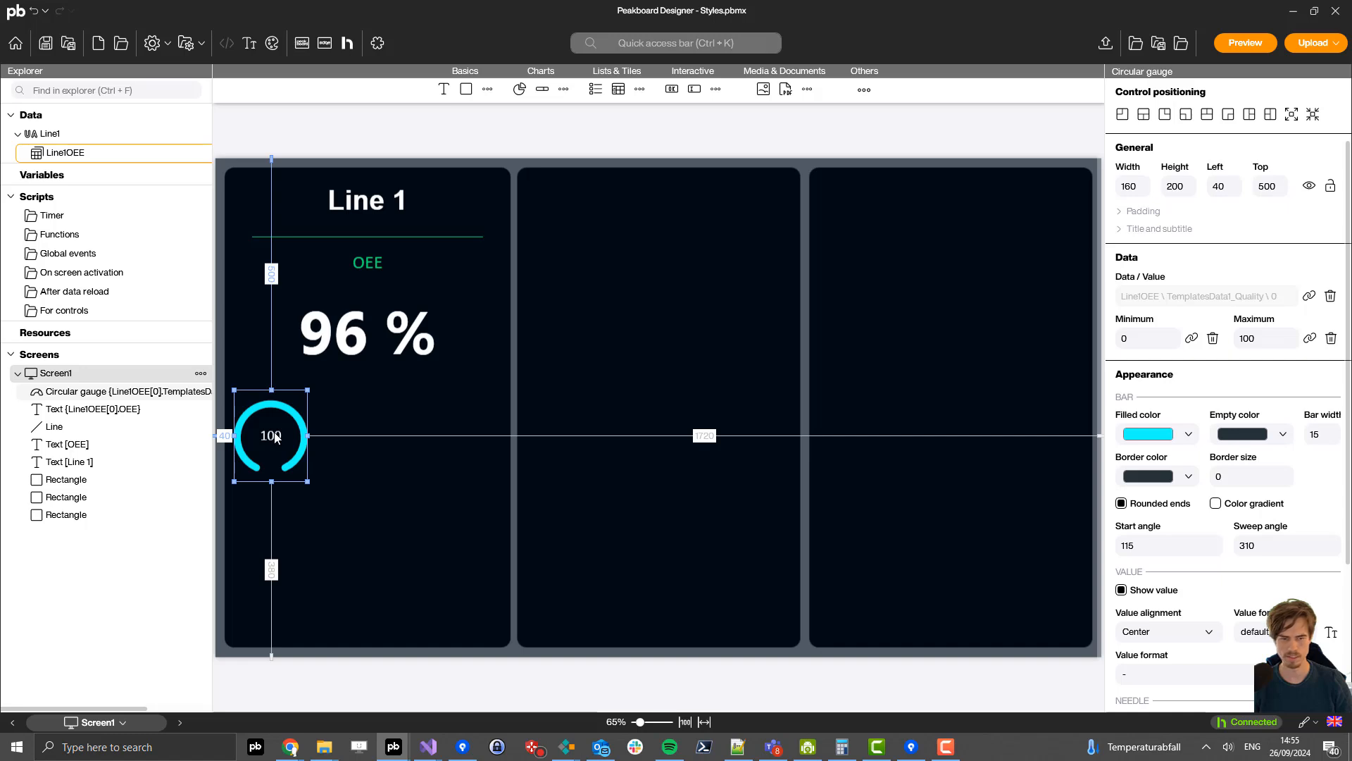
pyautogui.click(1148, 435)
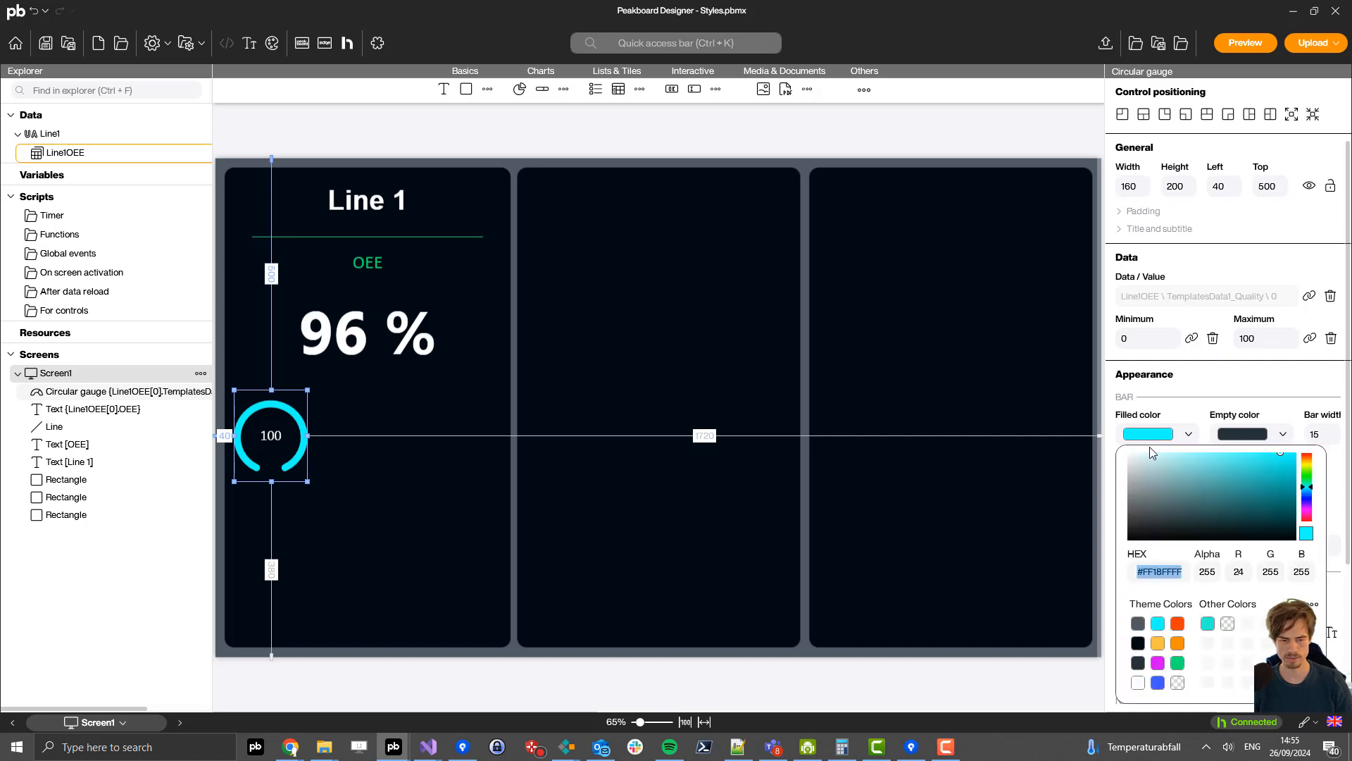
pyautogui.click(1177, 662)
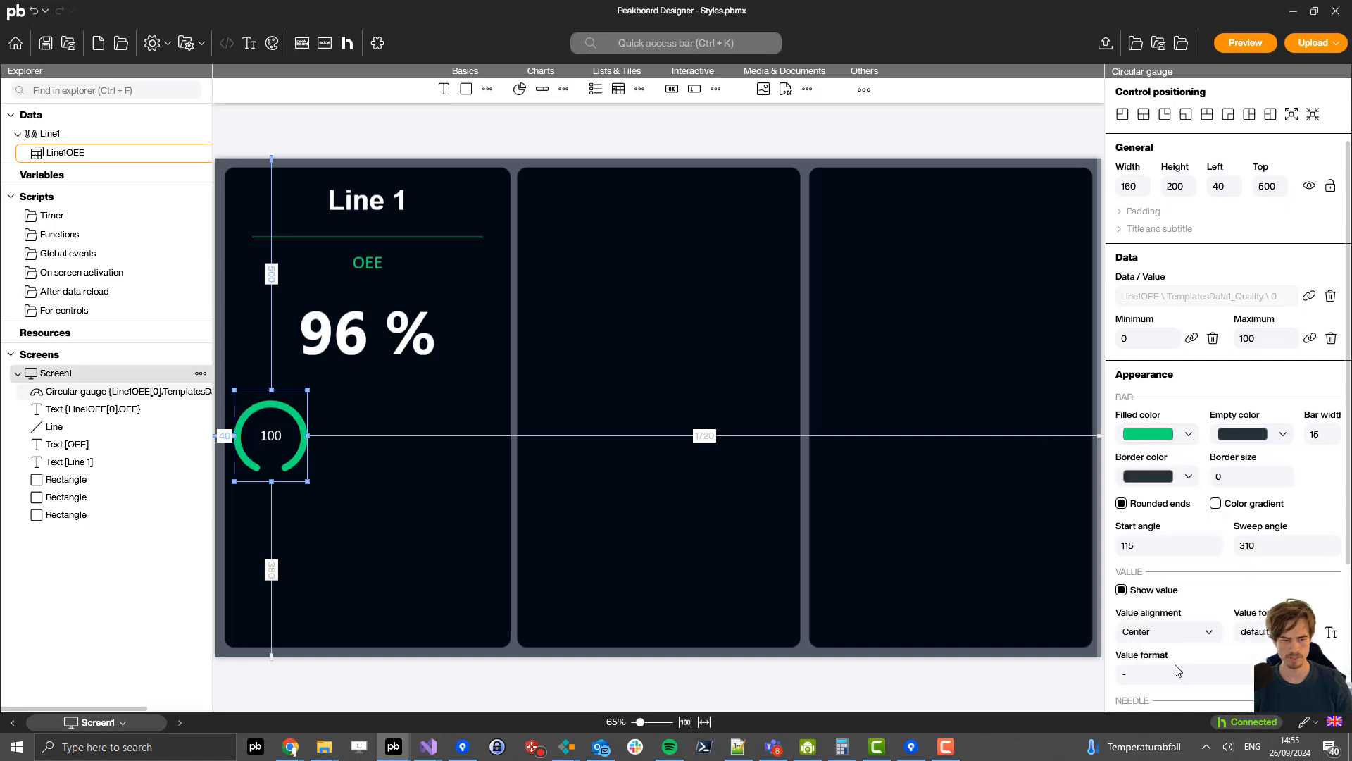
pyautogui.click(1216, 503)
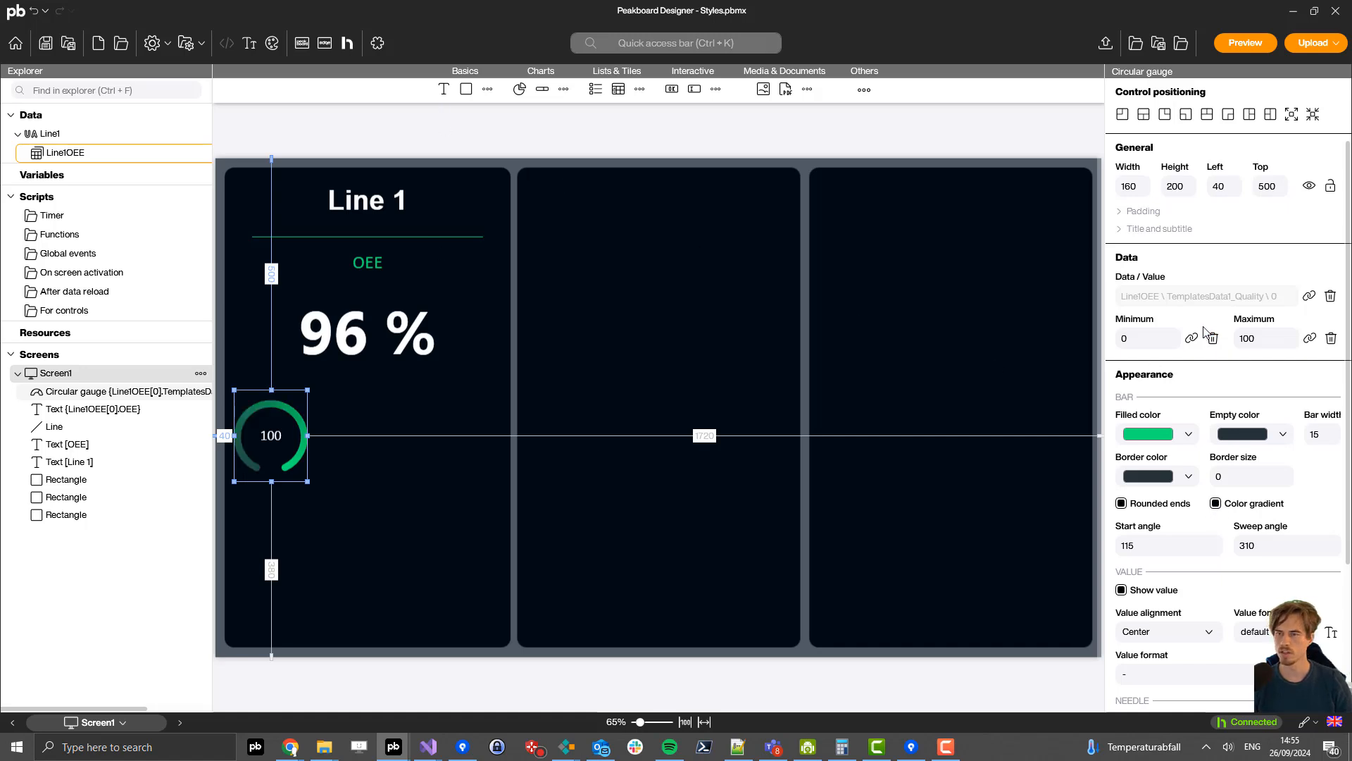
pyautogui.click(434, 277)
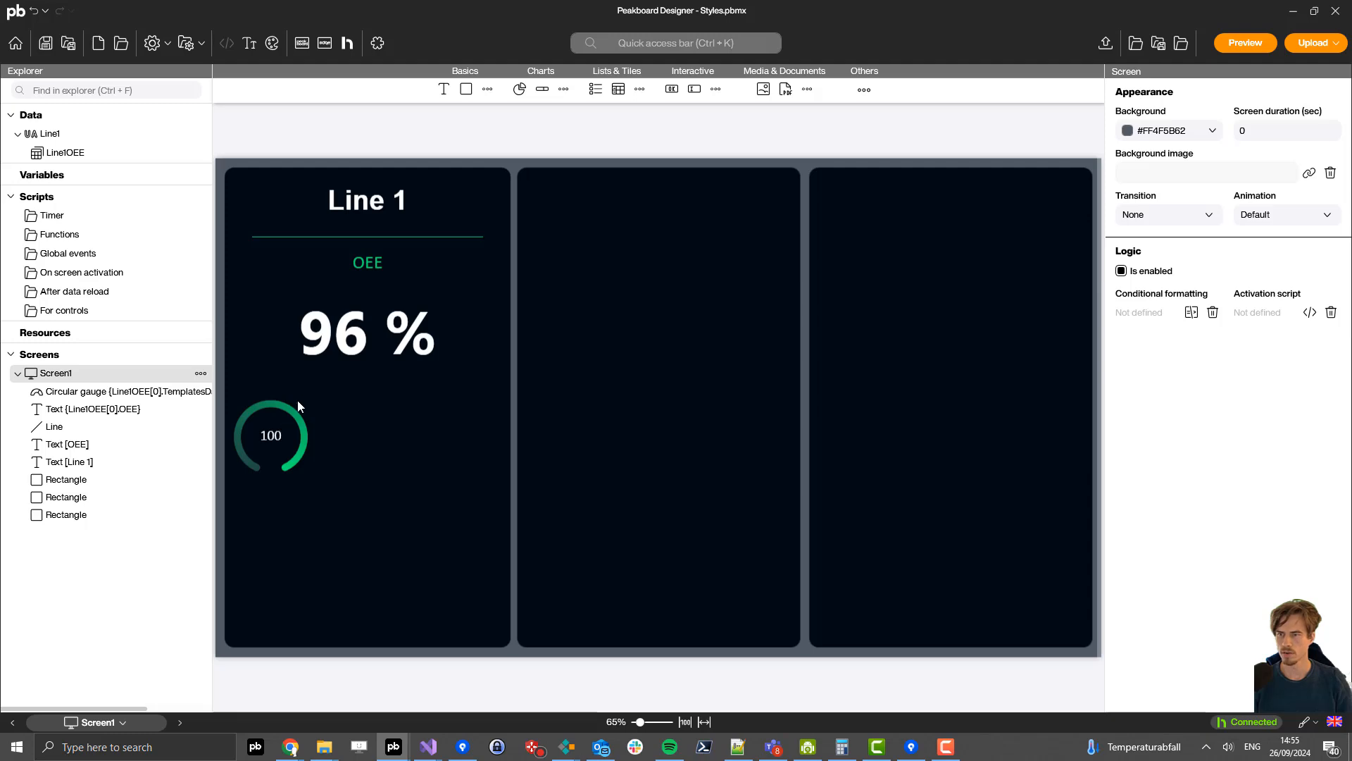
# - Add a horizontally centered text label "Quality" below the gauge, 160 wide and 60 high, at left 40 and top 700
pyautogui.click(297, 401)
pyautogui.click(444, 84)
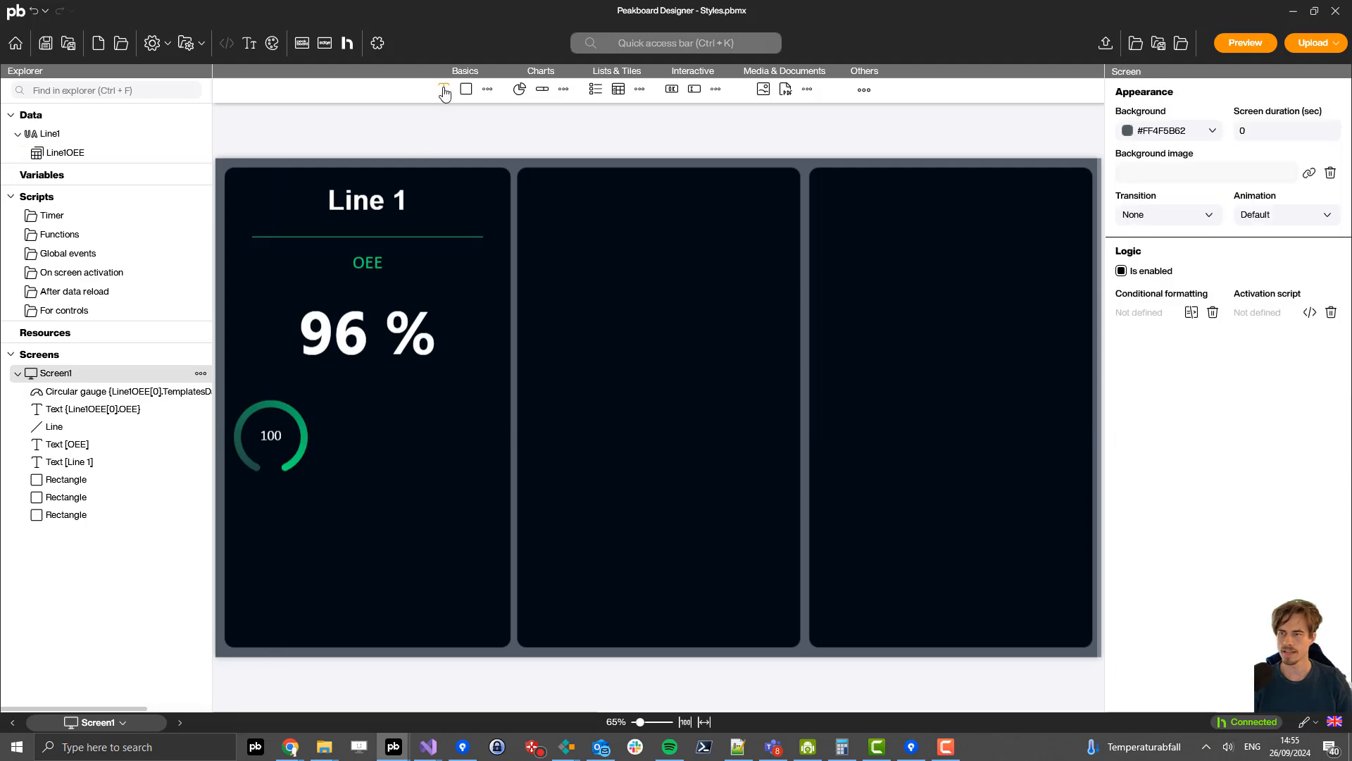
pyautogui.moveTo(444, 93); pyautogui.dragTo(258, 200)
pyautogui.moveTo(266, 479); pyautogui.dragTo(252, 501)
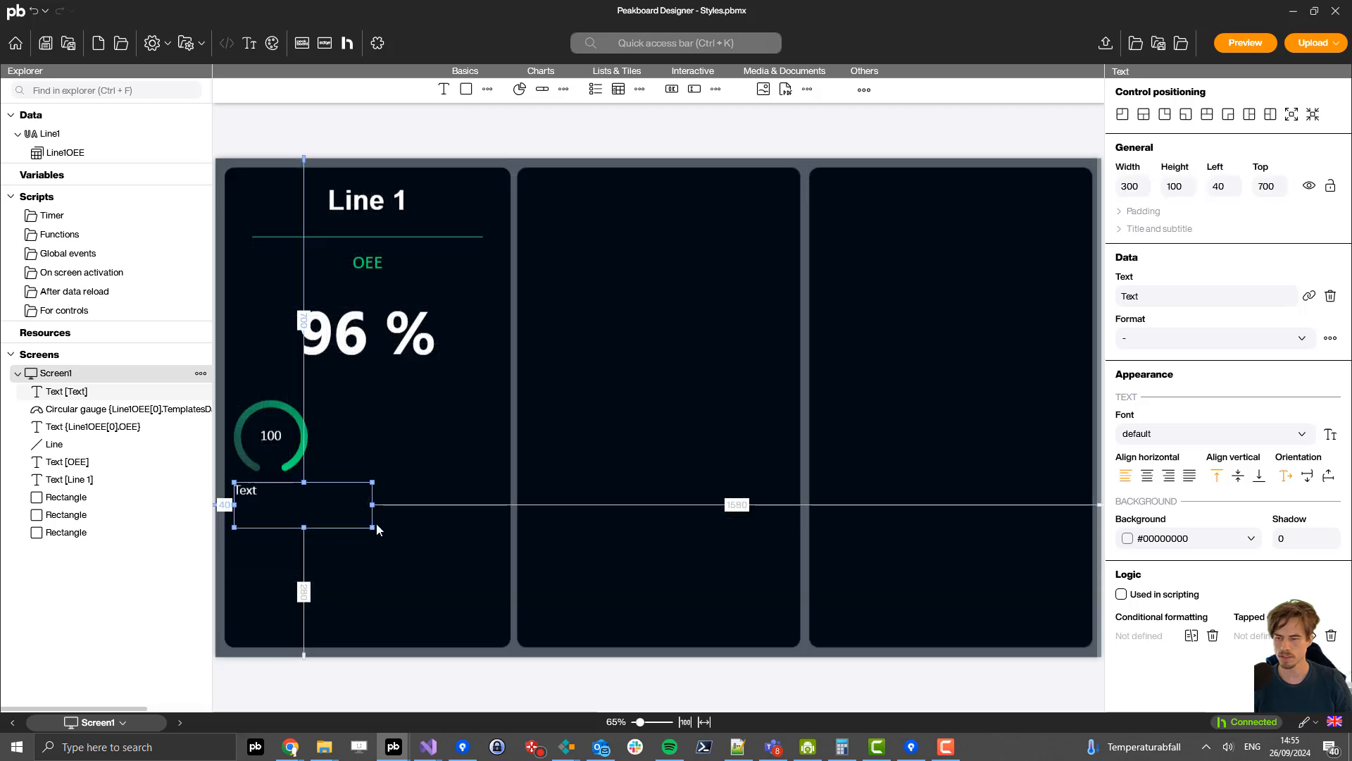
pyautogui.moveTo(373, 528); pyautogui.dragTo(308, 508)
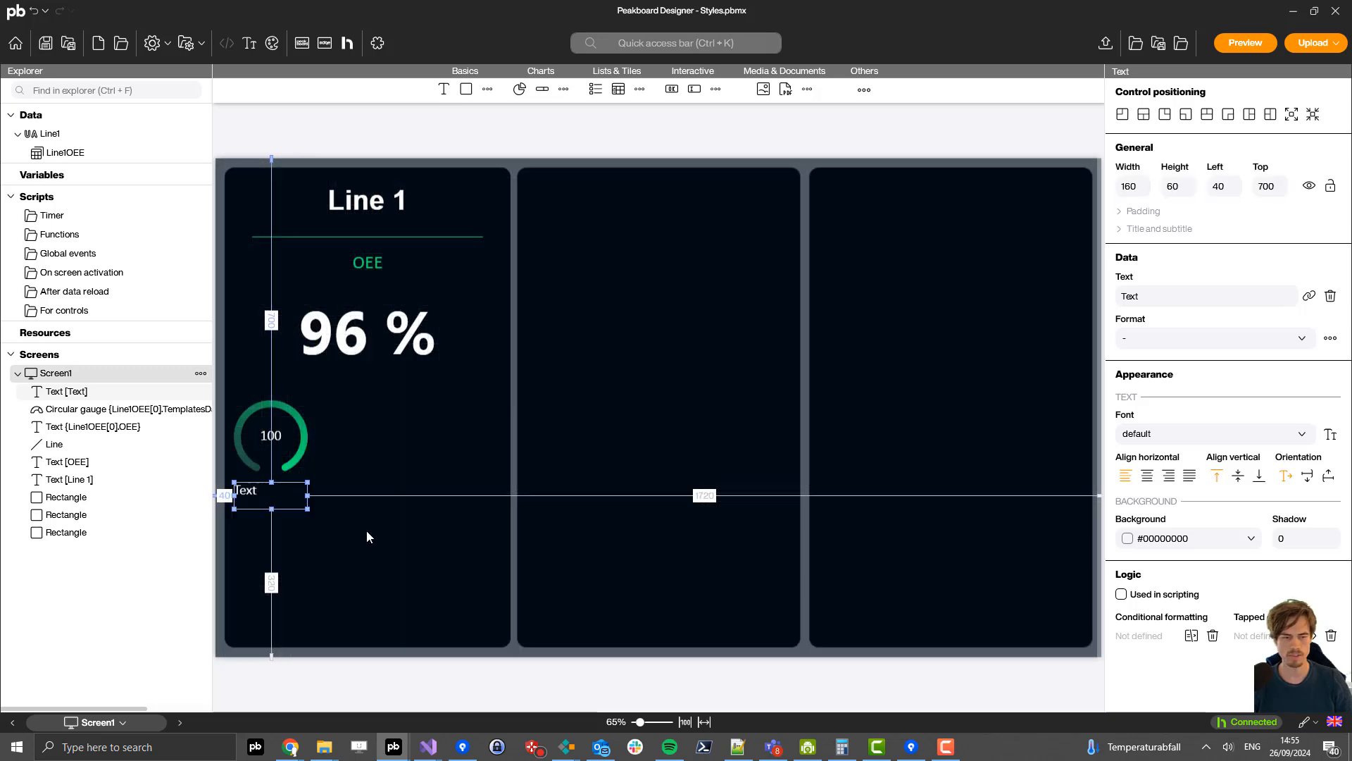
pyautogui.click(1147, 475)
pyautogui.click(1144, 298)
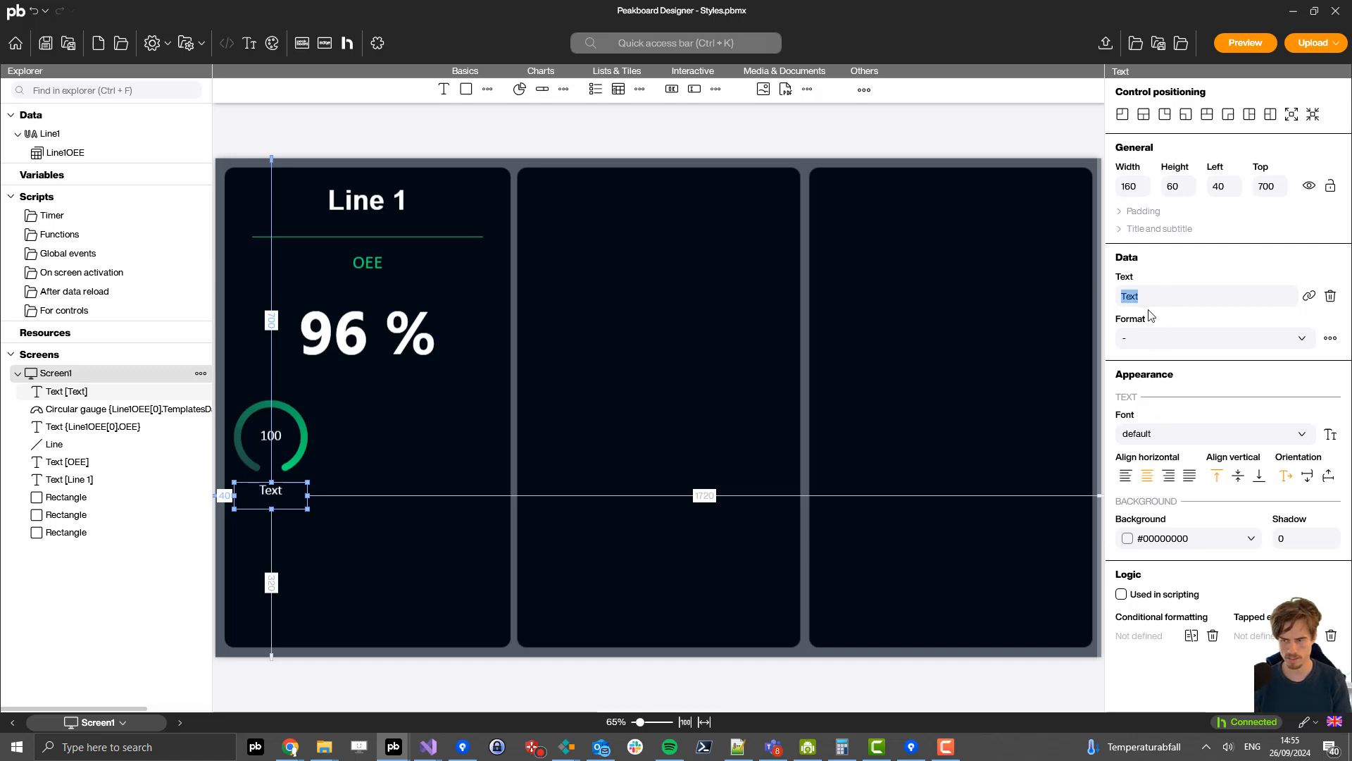
pyautogui.write('Quality')
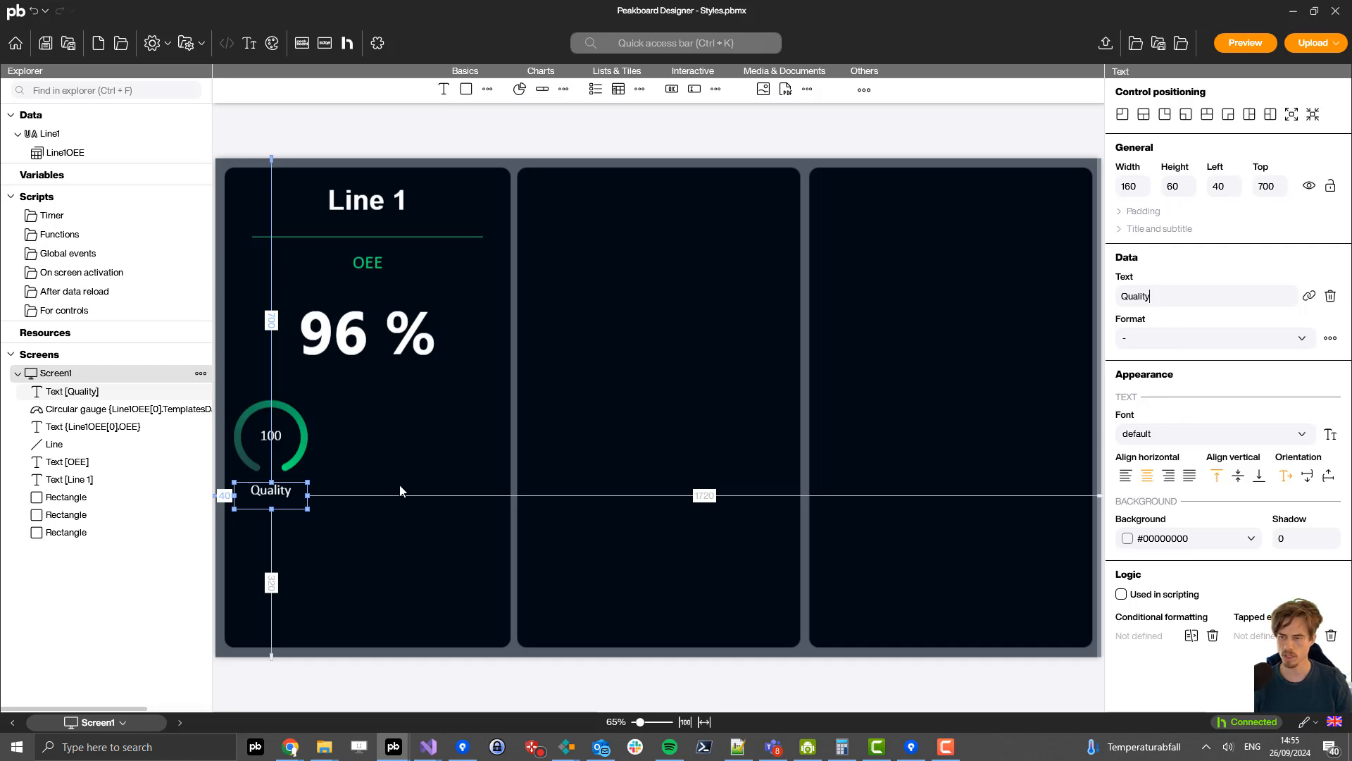
# - Duplicate the gauge with its Quality label twice in the same row, placing the copies at left 240 and left 440
pyautogui.click(288, 499)
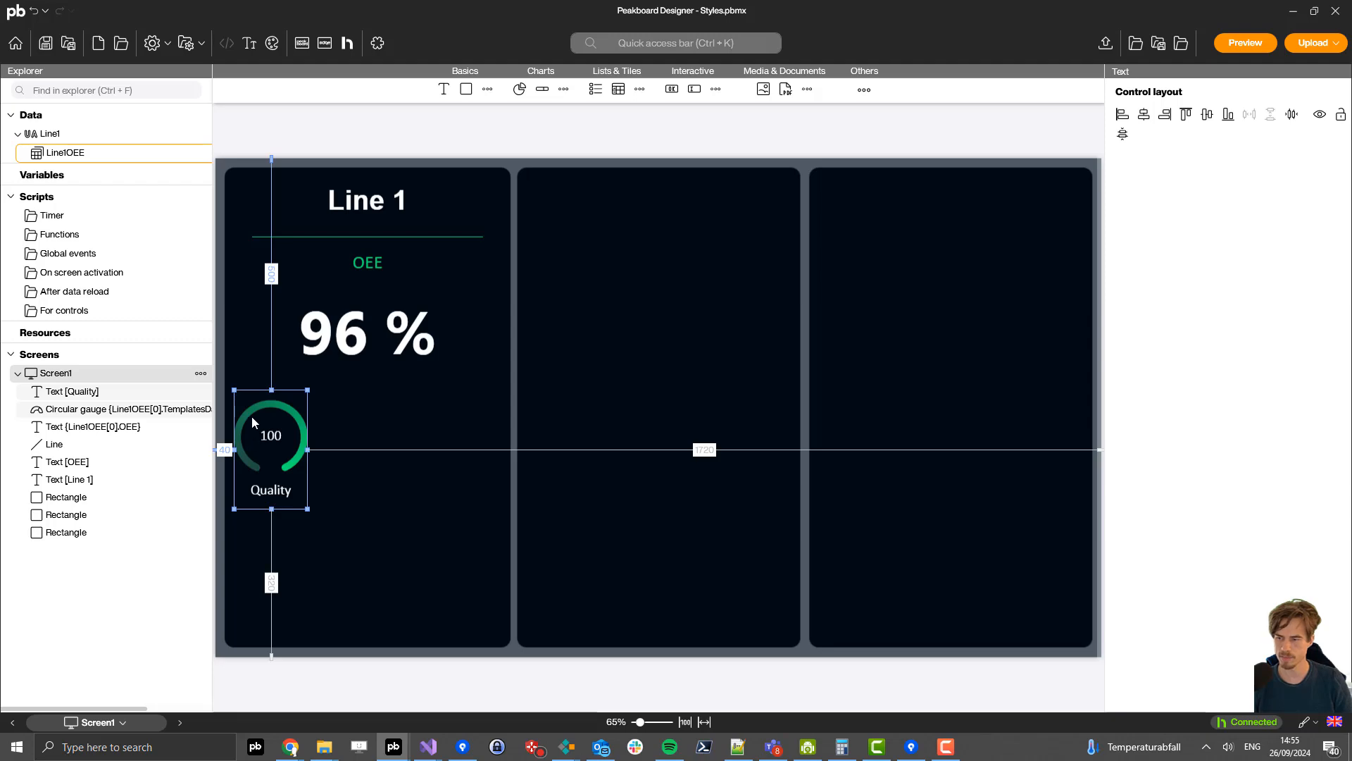
pyautogui.moveTo(251, 416); pyautogui.dragTo(331, 413)
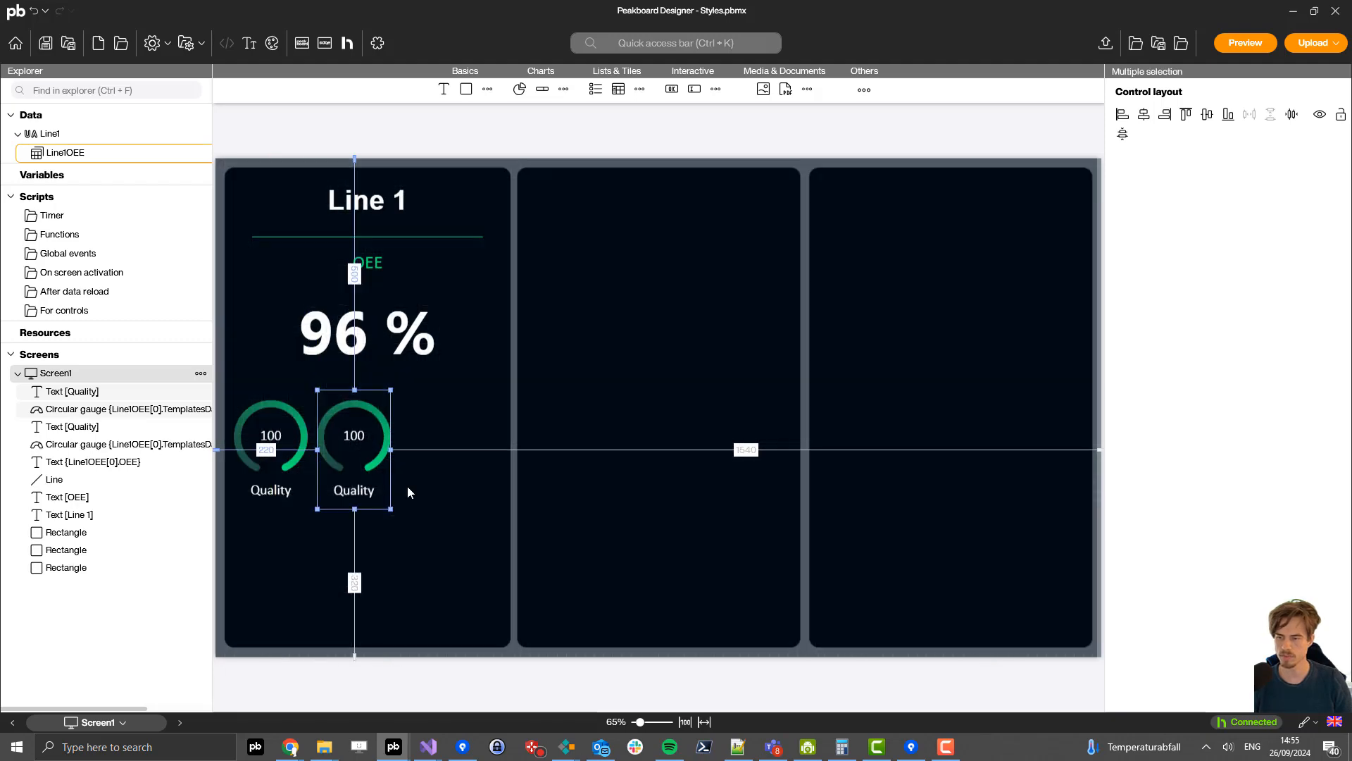
pyautogui.moveTo(334, 464); pyautogui.dragTo(384, 450)
pyautogui.click(363, 475)
pyautogui.keyDown('ctrl'); pyautogui.click(364, 492); pyautogui.keyUp('ctrl')
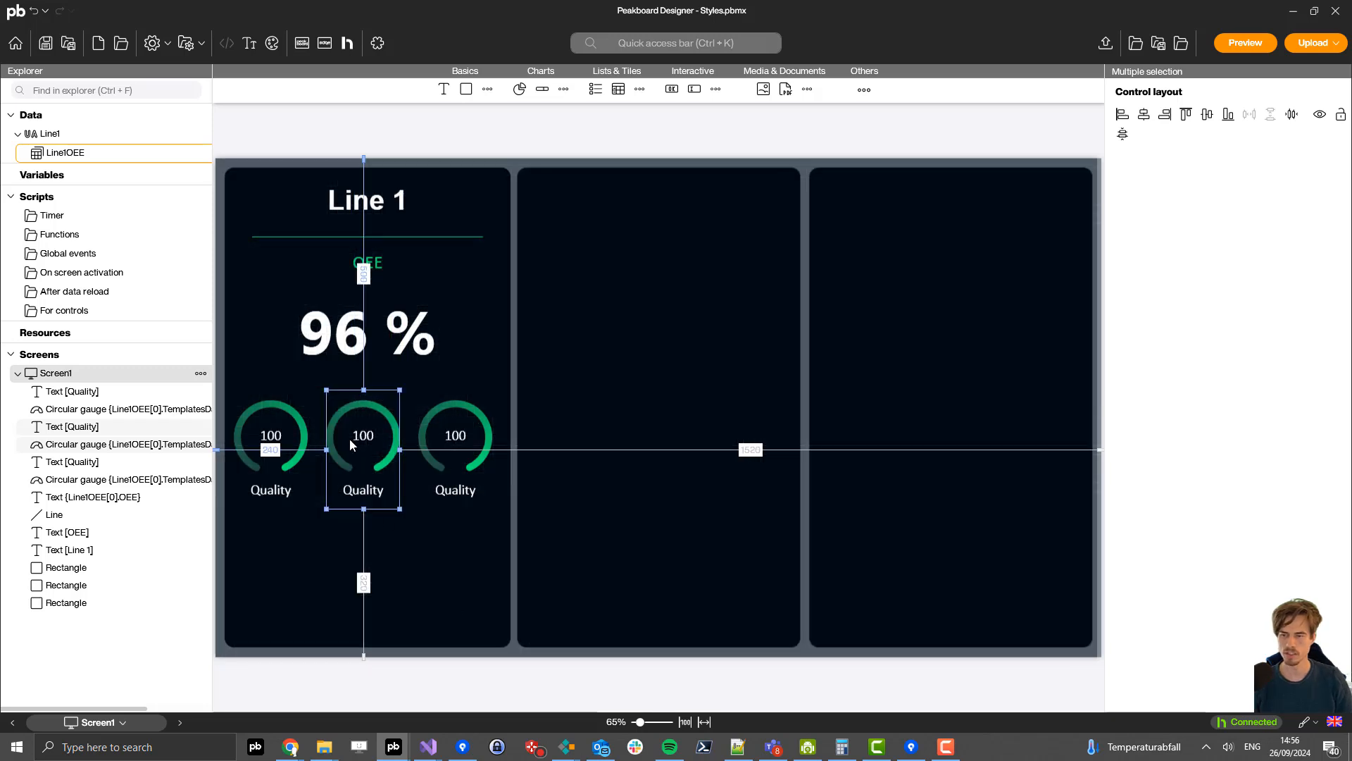
pyautogui.click(437, 642)
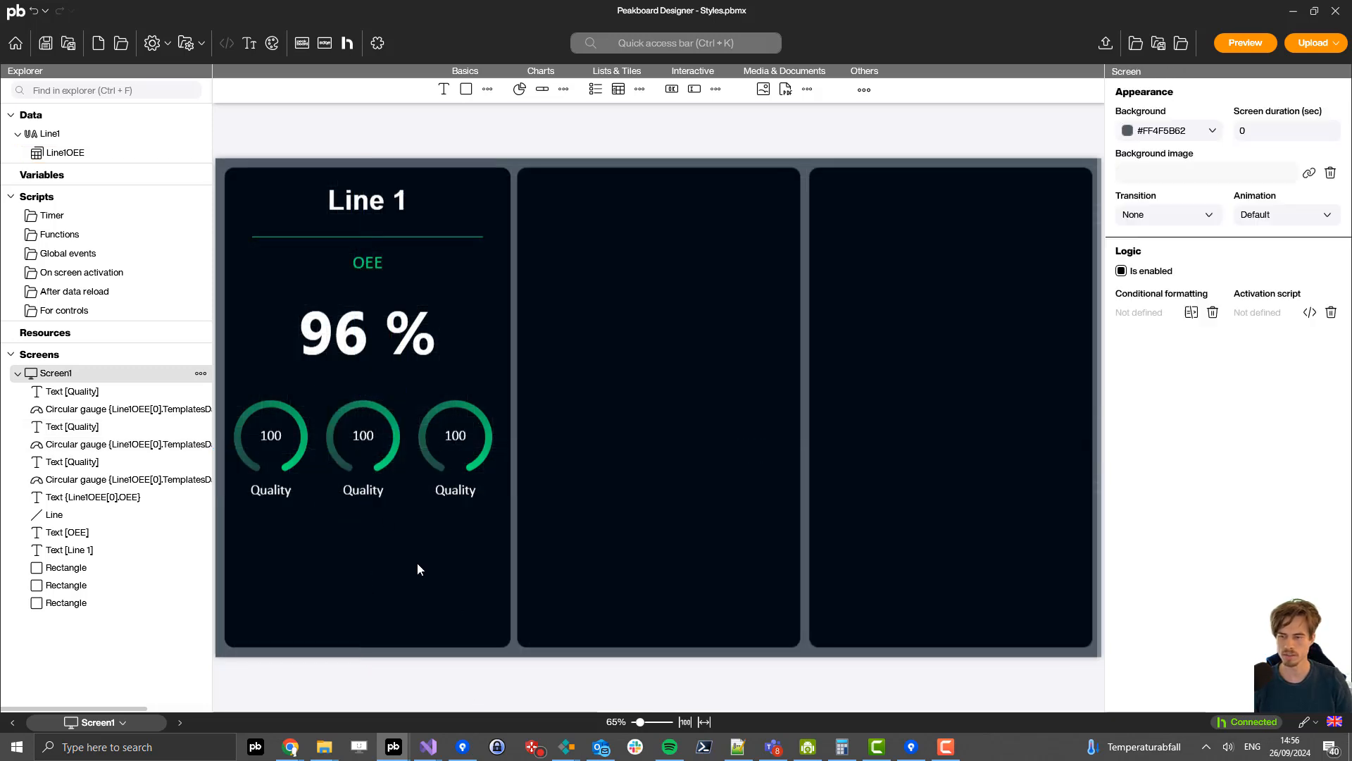
# - Bind the middle gauge to the TemplatesData1_Performance column and change its label to "Performance"
pyautogui.click(361, 423)
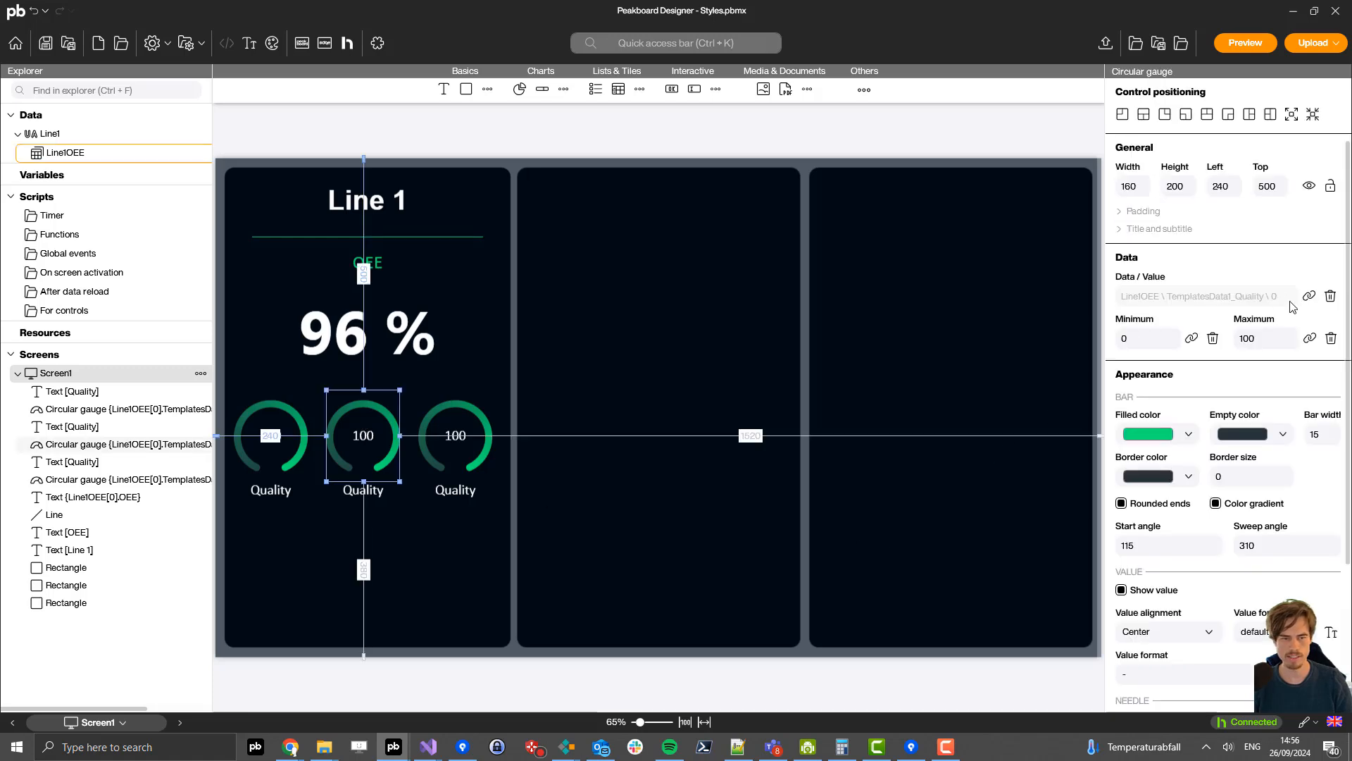
pyautogui.click(1301, 301)
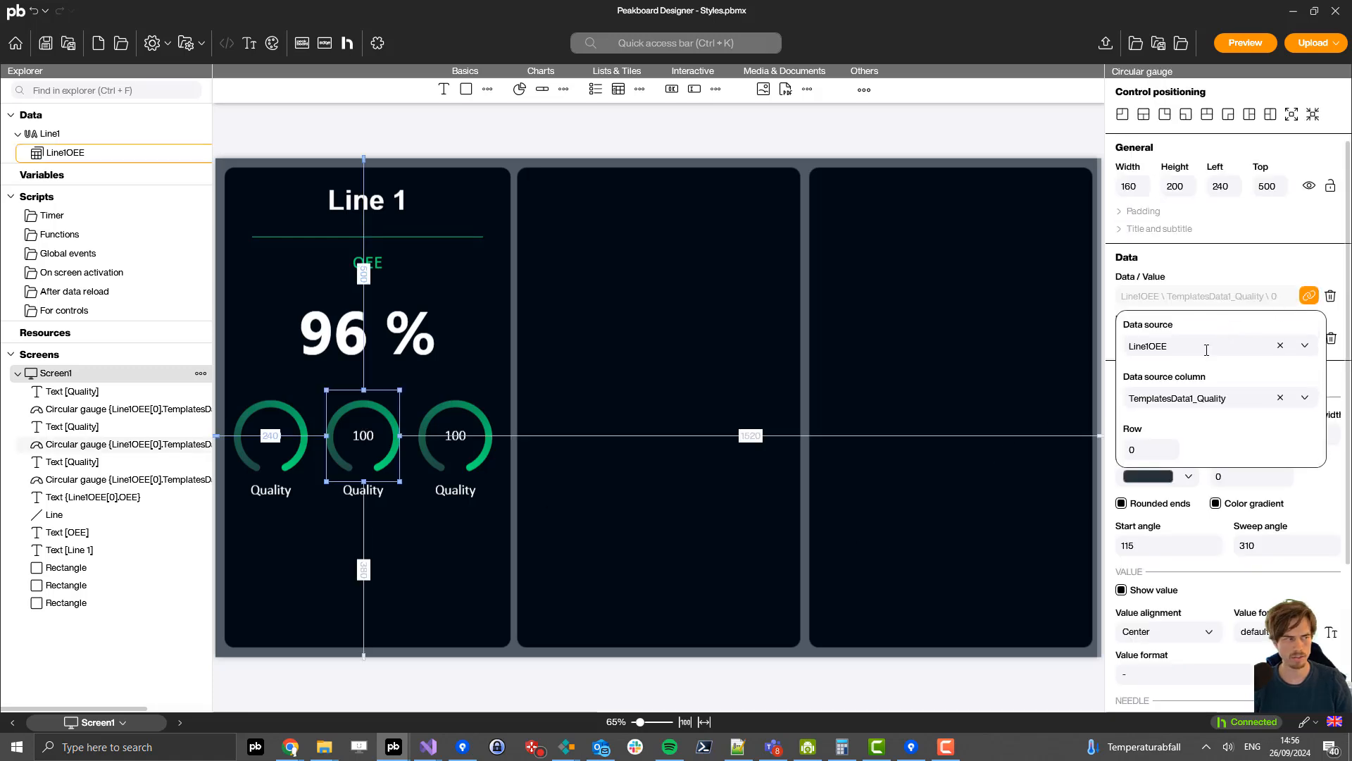
pyautogui.click(1194, 397)
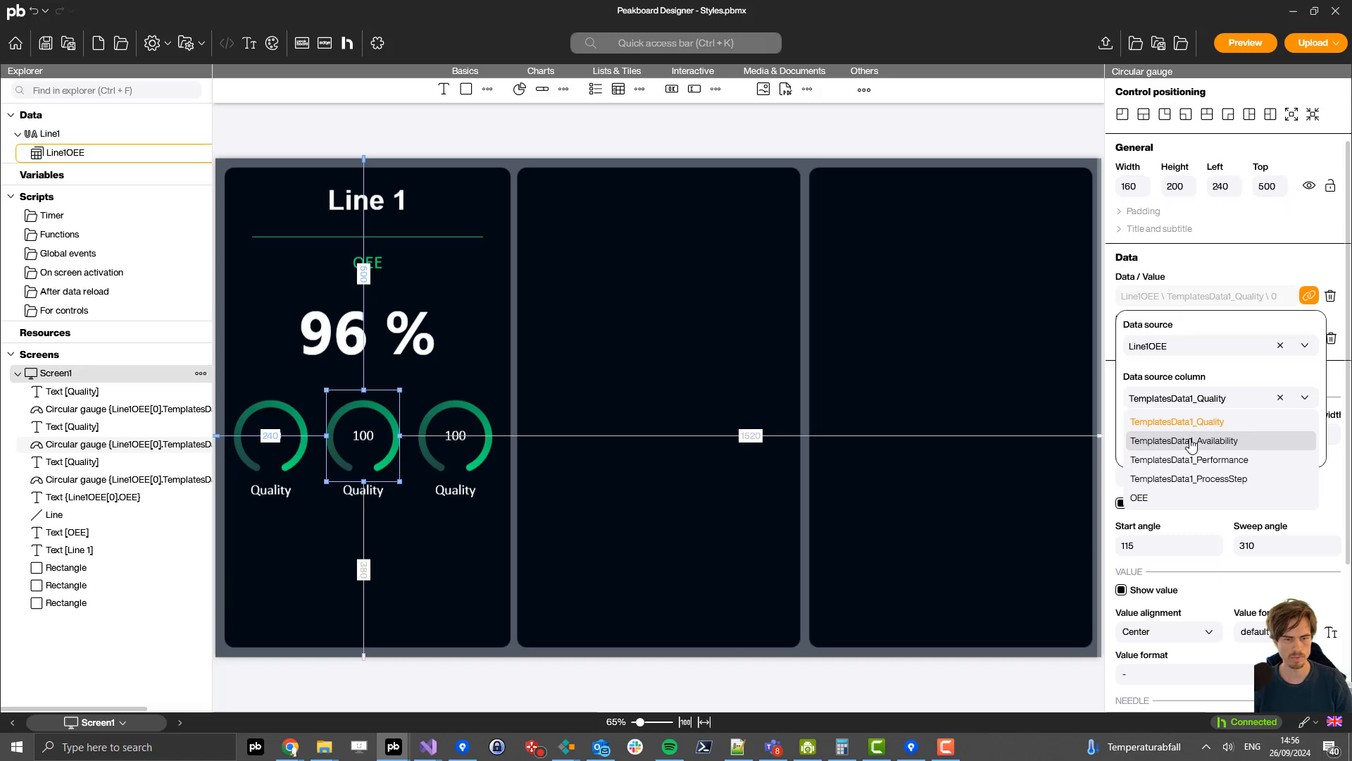
pyautogui.click(1193, 461)
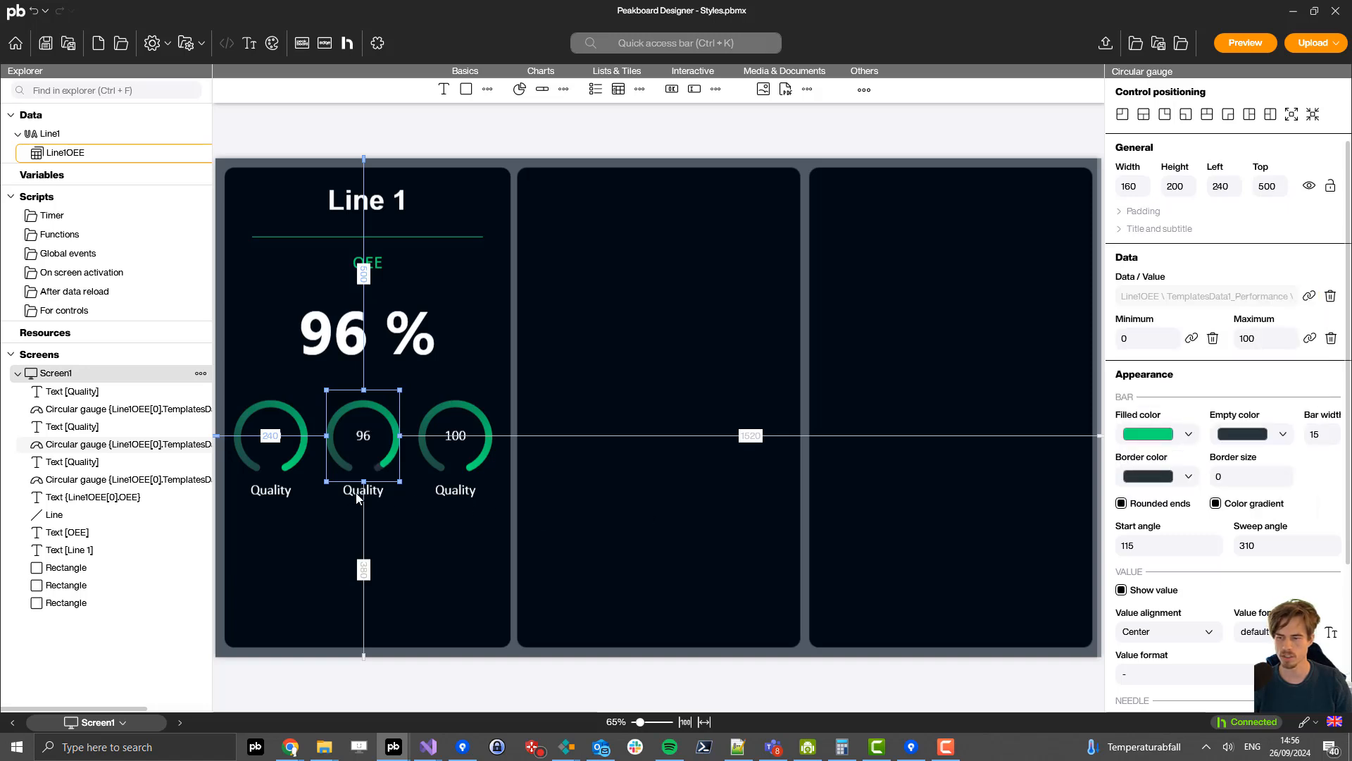
pyautogui.click(357, 497)
pyautogui.moveTo(1198, 295); pyautogui.dragTo(961, 314)
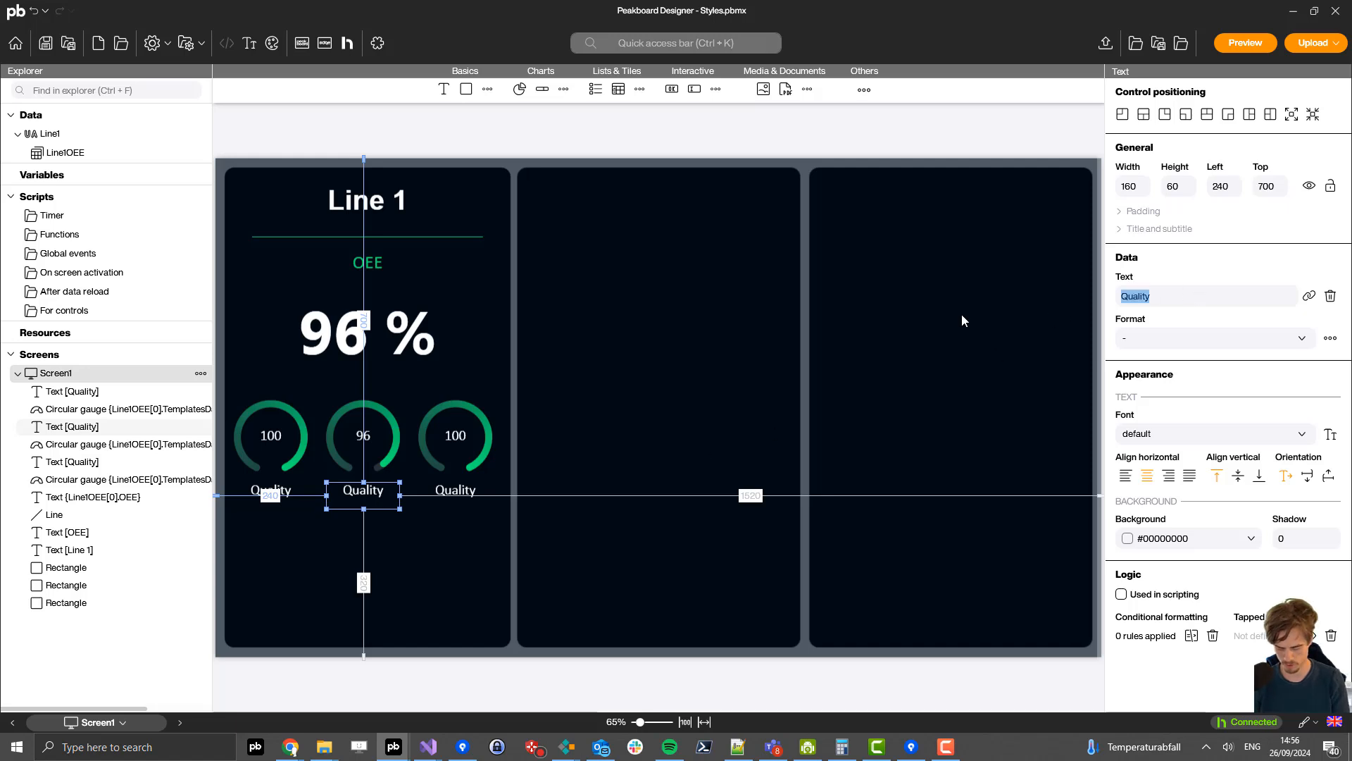
pyautogui.write('Performa')
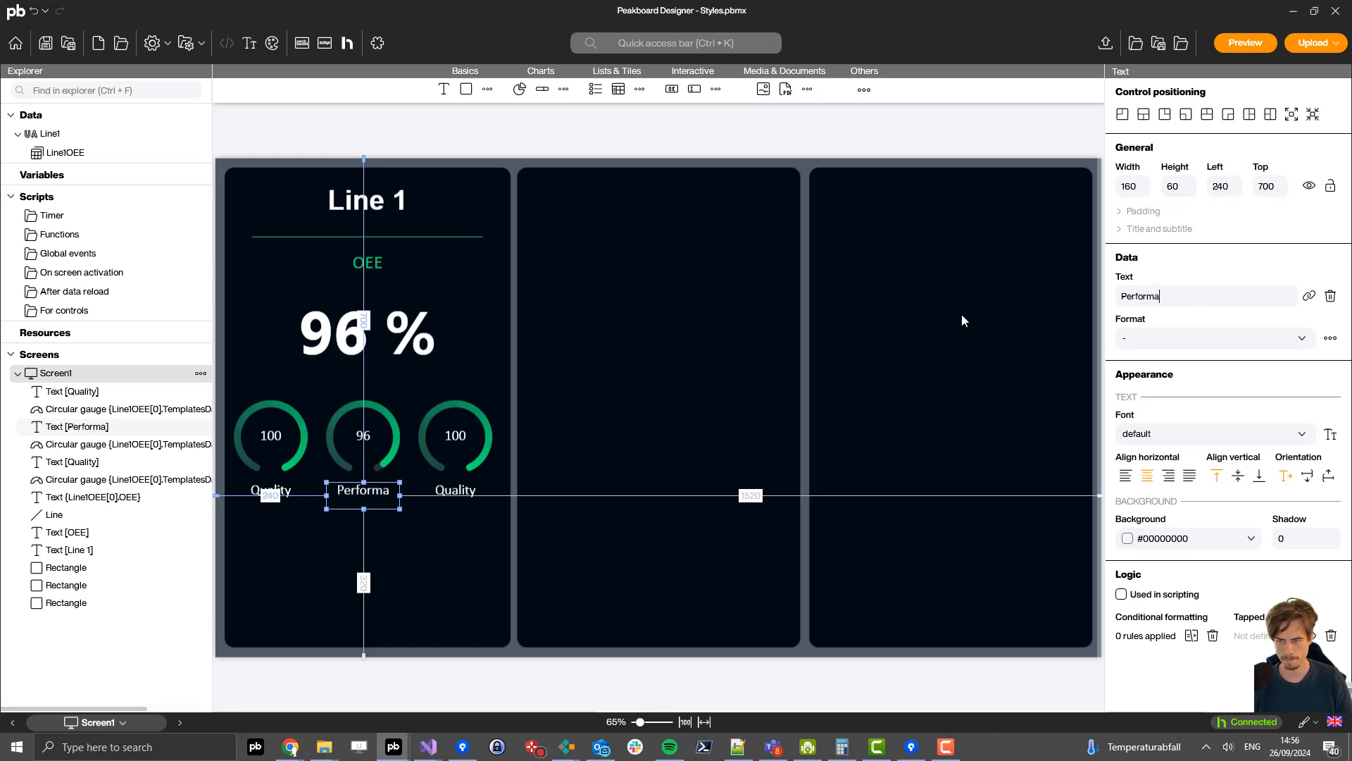
pyautogui.write('nce')
# - Bind the third gauge to the TemplatesData1_Availability column and change its label to "Availability"
pyautogui.click(454, 436)
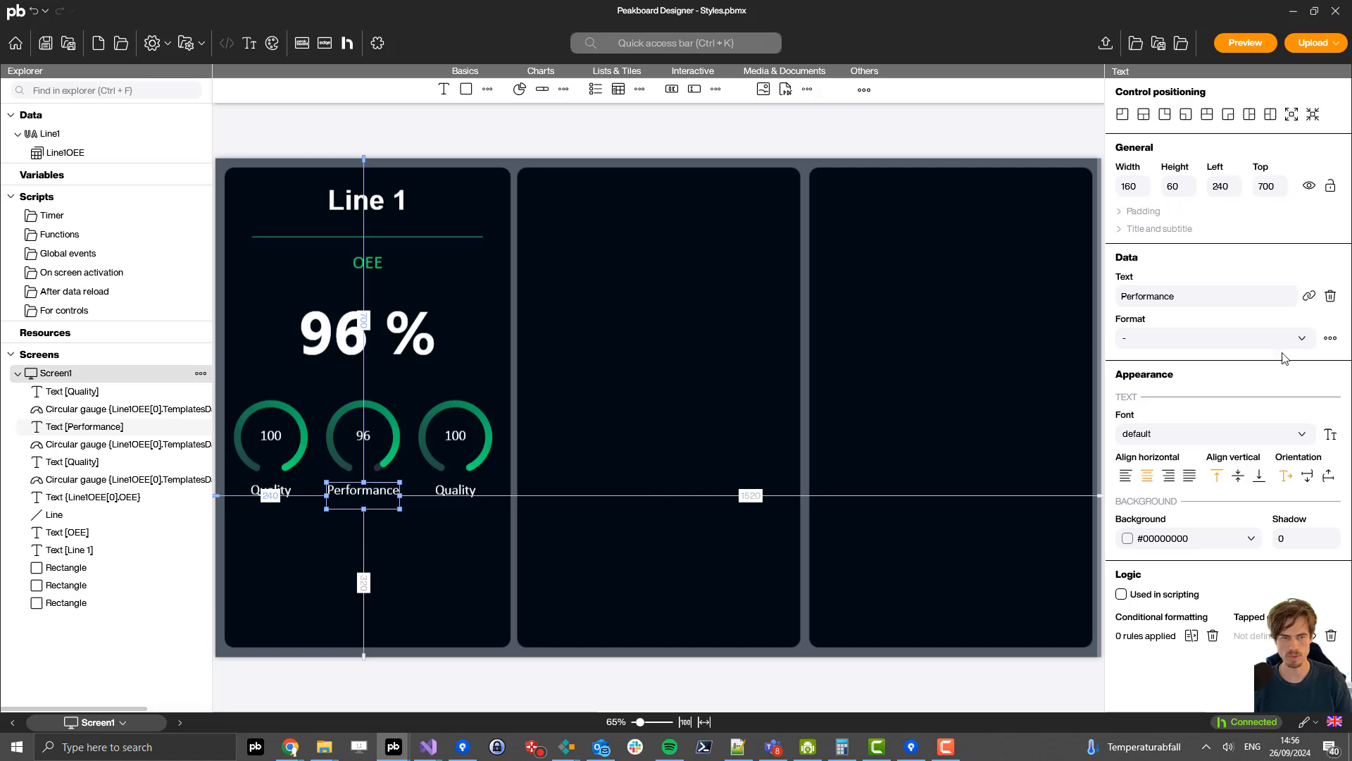
pyautogui.click(1309, 296)
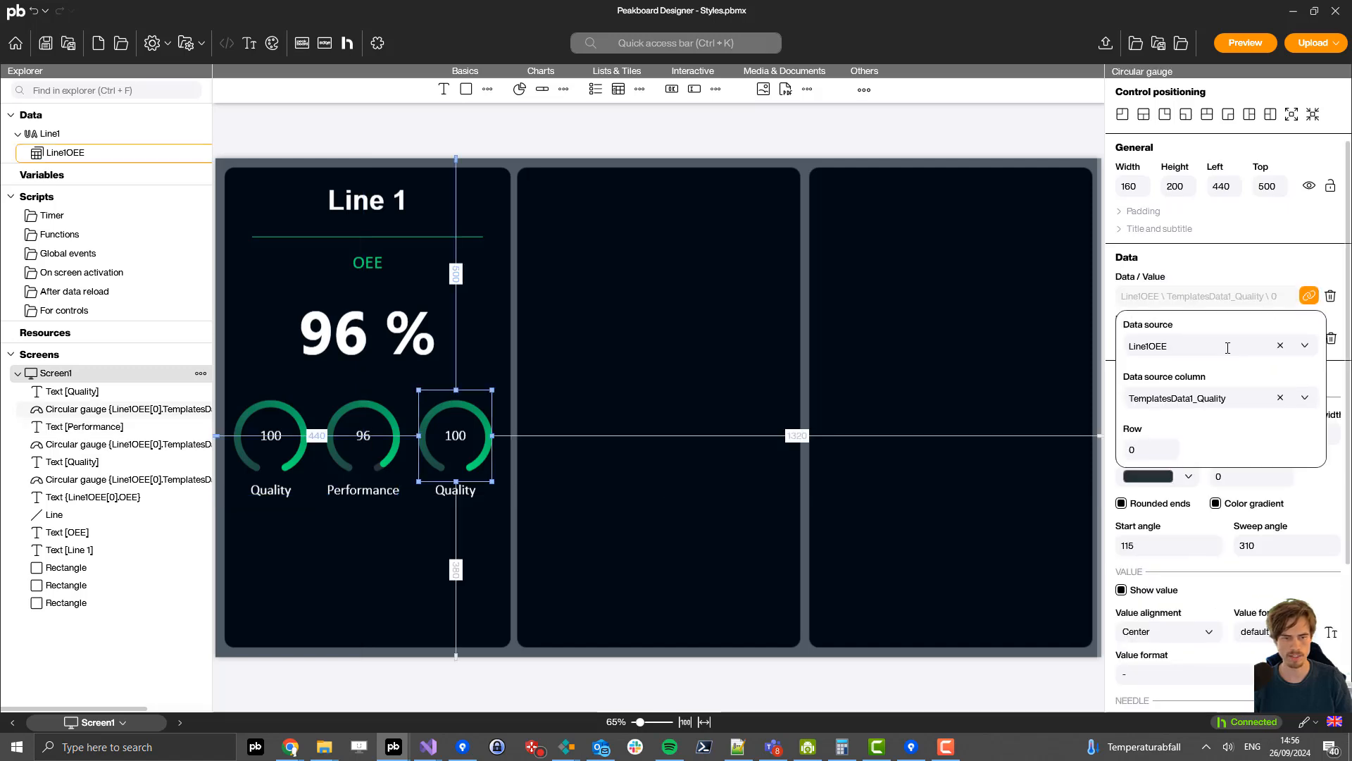
pyautogui.click(1188, 398)
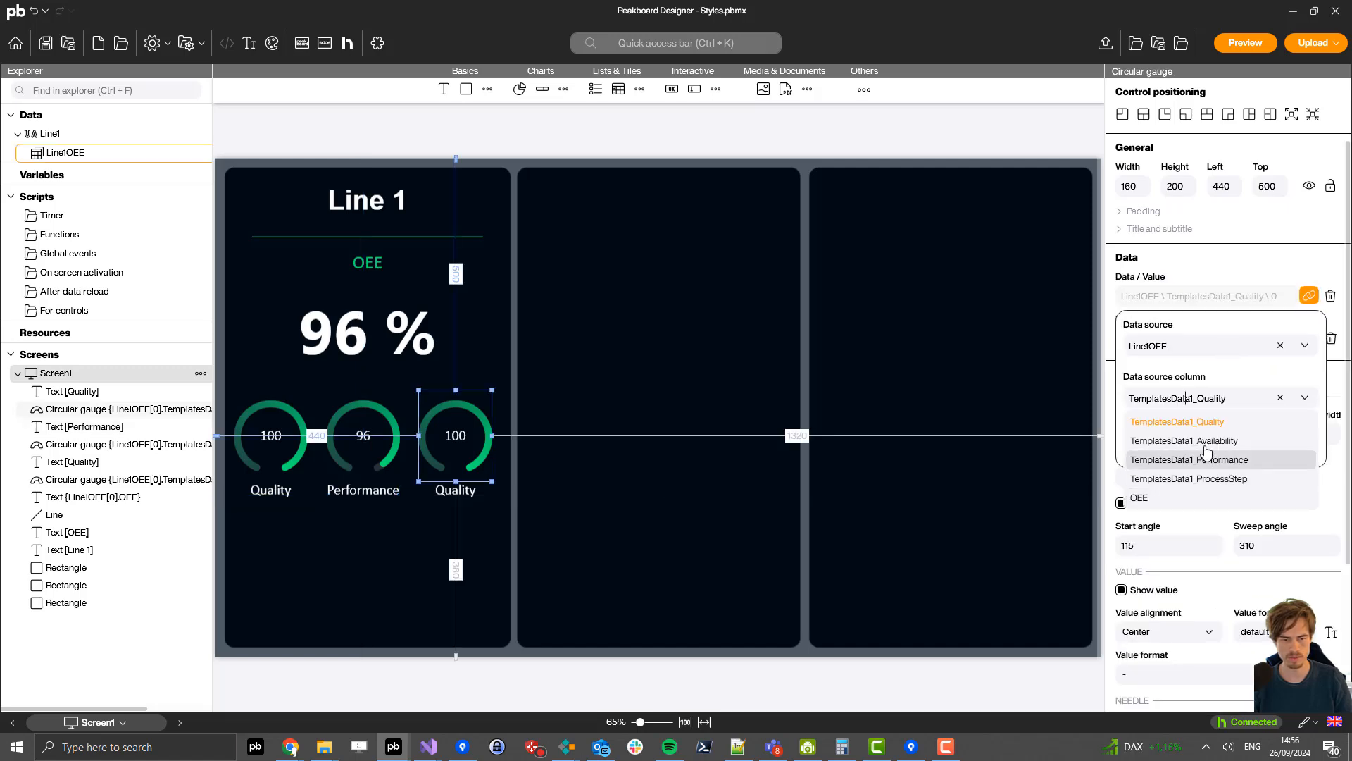
pyautogui.click(1204, 445)
pyautogui.click(456, 487)
pyautogui.click(446, 494)
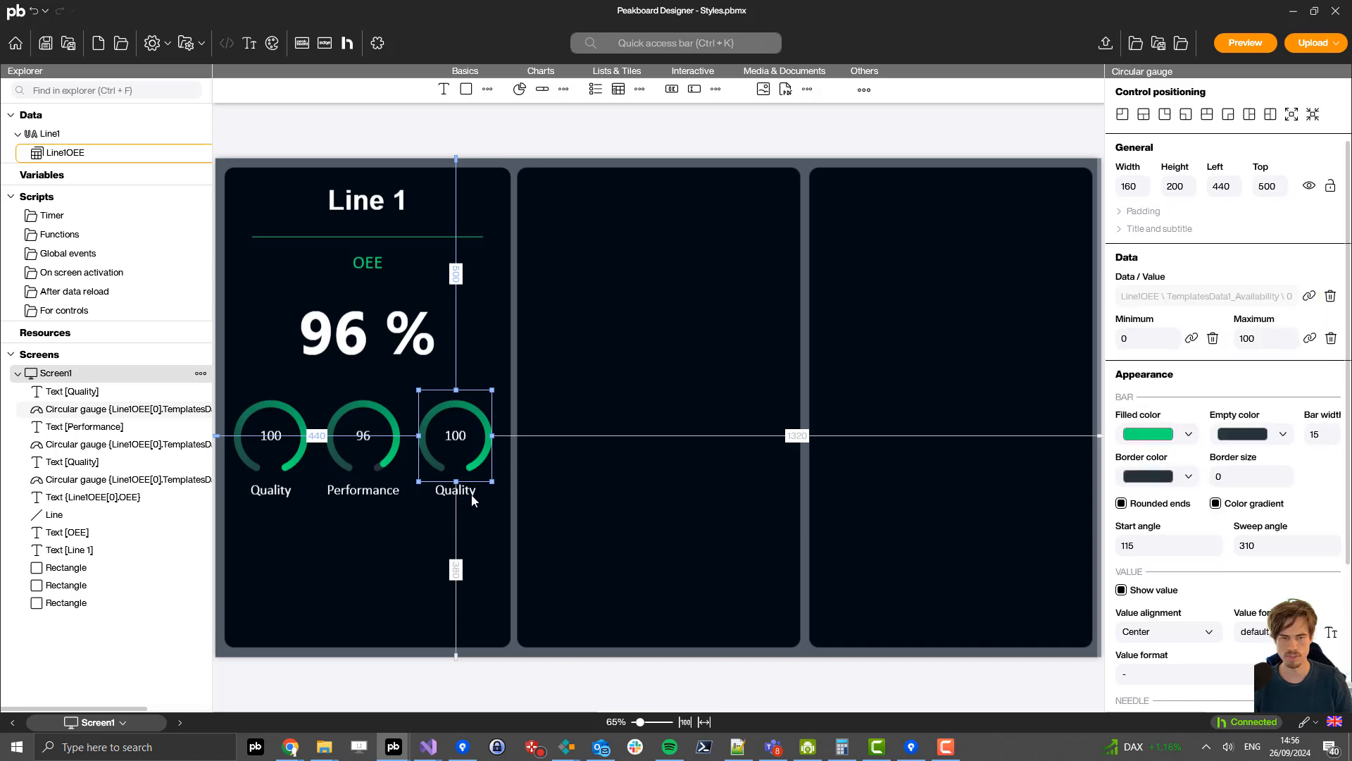
pyautogui.click(472, 495)
pyautogui.moveTo(1183, 302); pyautogui.dragTo(986, 306)
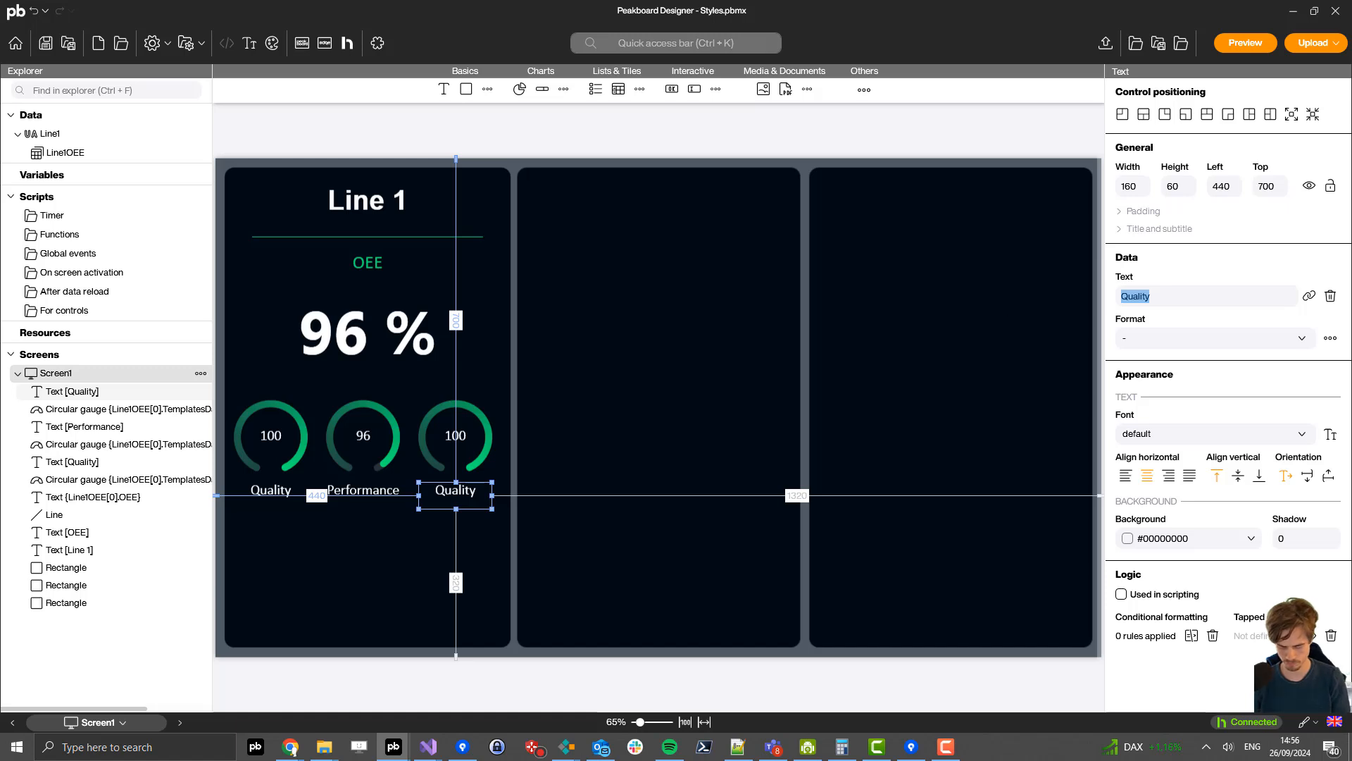
pyautogui.write('Availa')
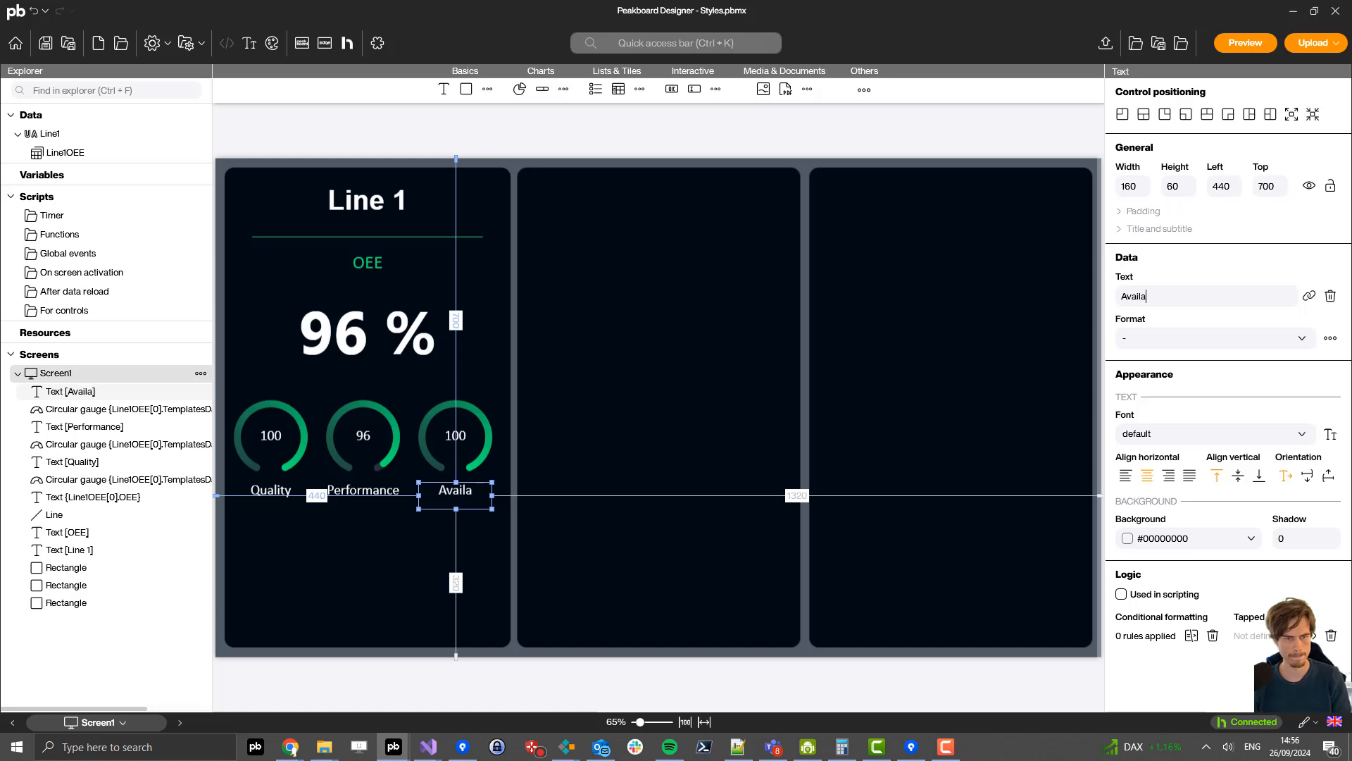
pyautogui.write('bility')
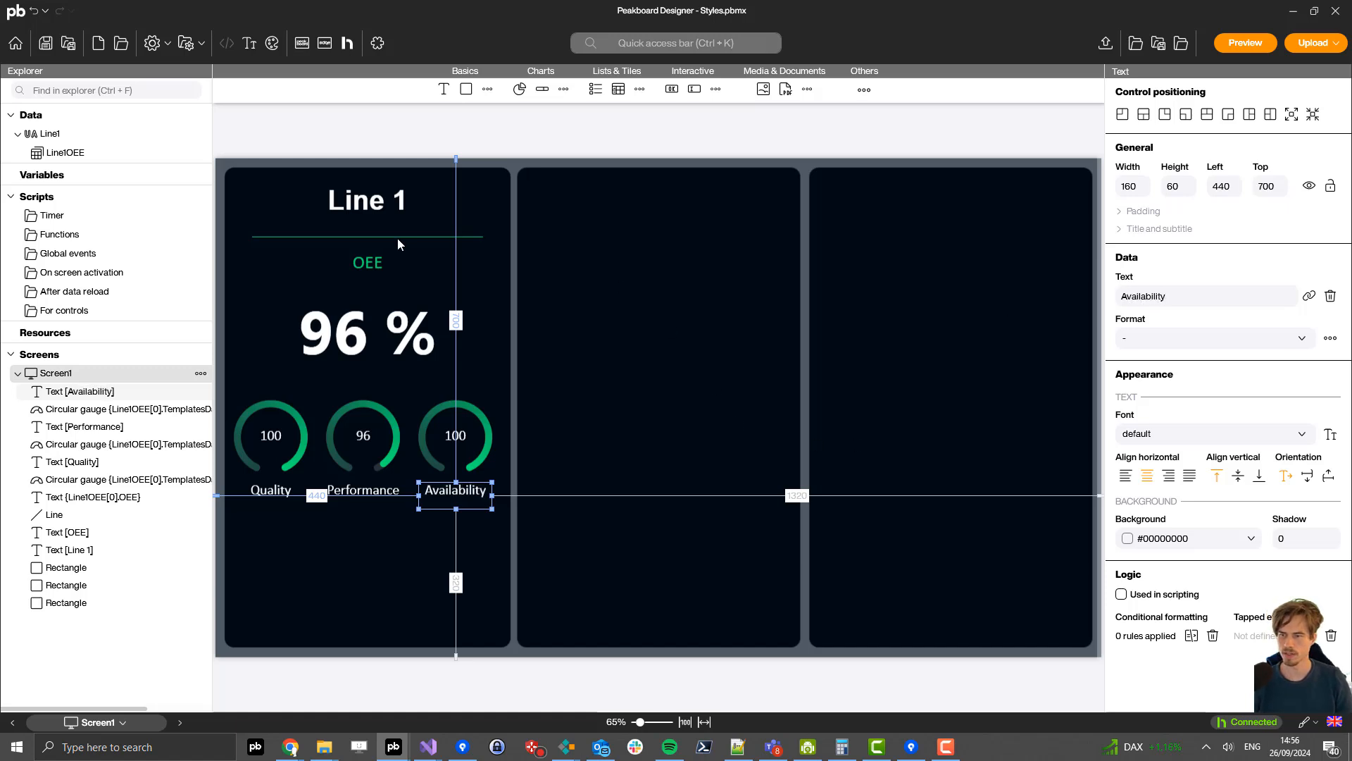
# - Copy the green divider line and OEE label to below the gauges, with the copied label at left 20 and top 820
pyautogui.click(383, 238)
pyautogui.keyDown('ctrl'); pyautogui.click(387, 266); pyautogui.keyUp('ctrl')
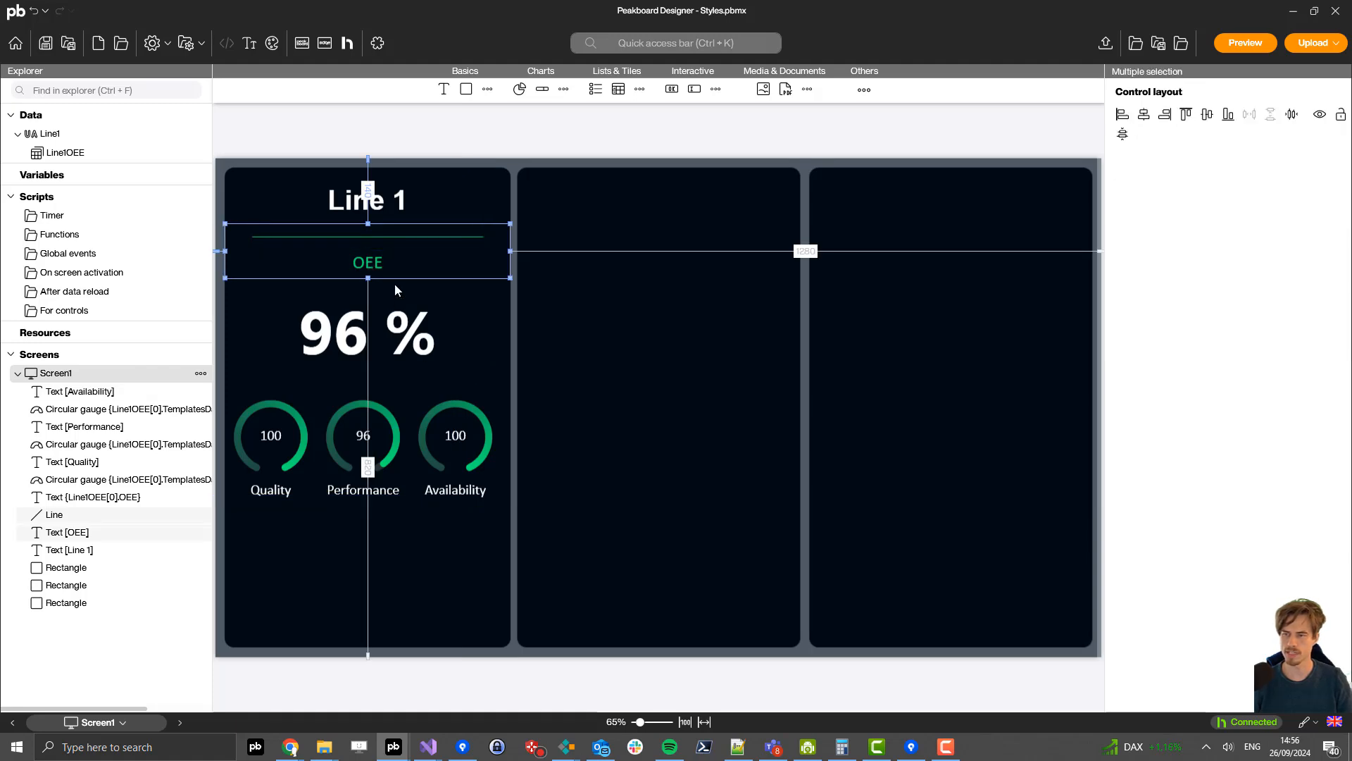
pyautogui.hotkey('ctrl', 'v')
pyautogui.moveTo(369, 268); pyautogui.dragTo(366, 552)
pyautogui.click(467, 667)
pyautogui.click(380, 552)
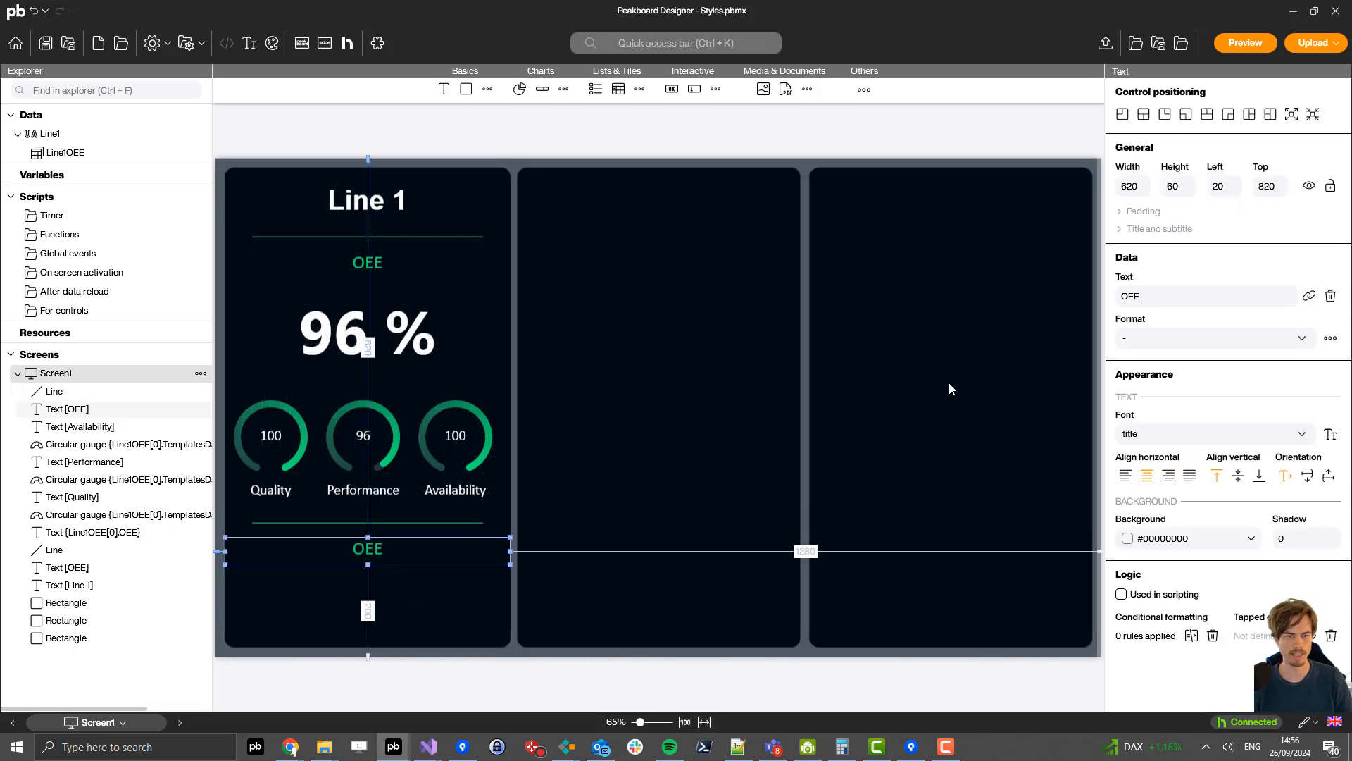
# - Change the text of the copied green label below the gauges to "Process step"
pyautogui.doubleClick(1175, 293)
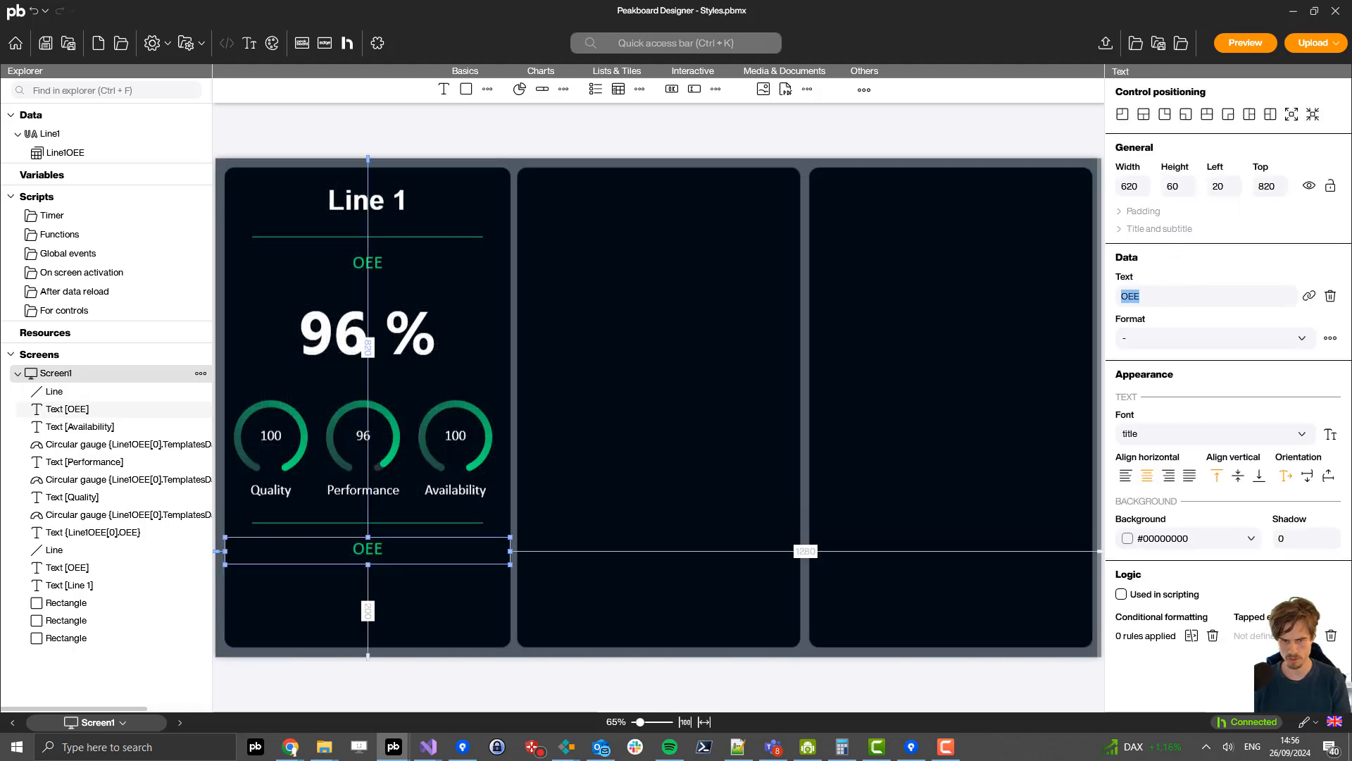
pyautogui.write('Process ')
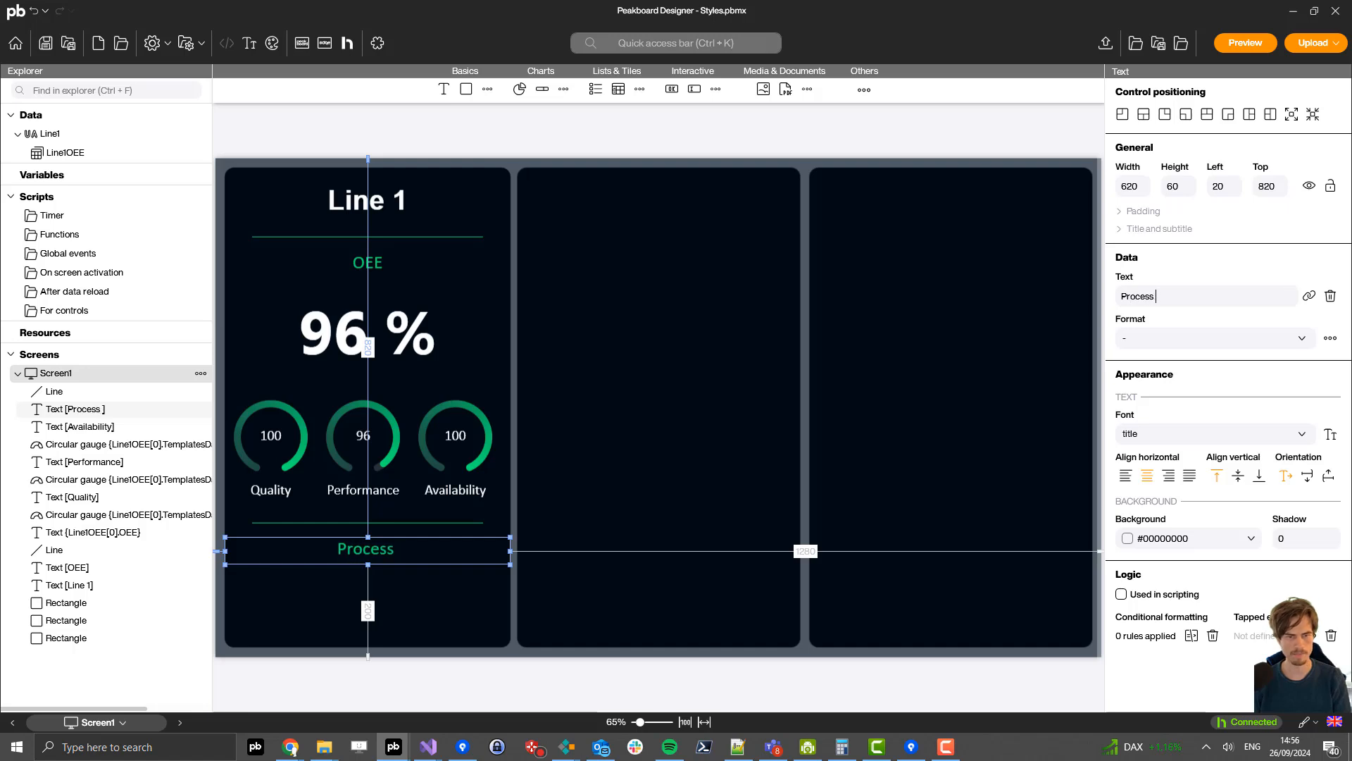
pyautogui.write('step')
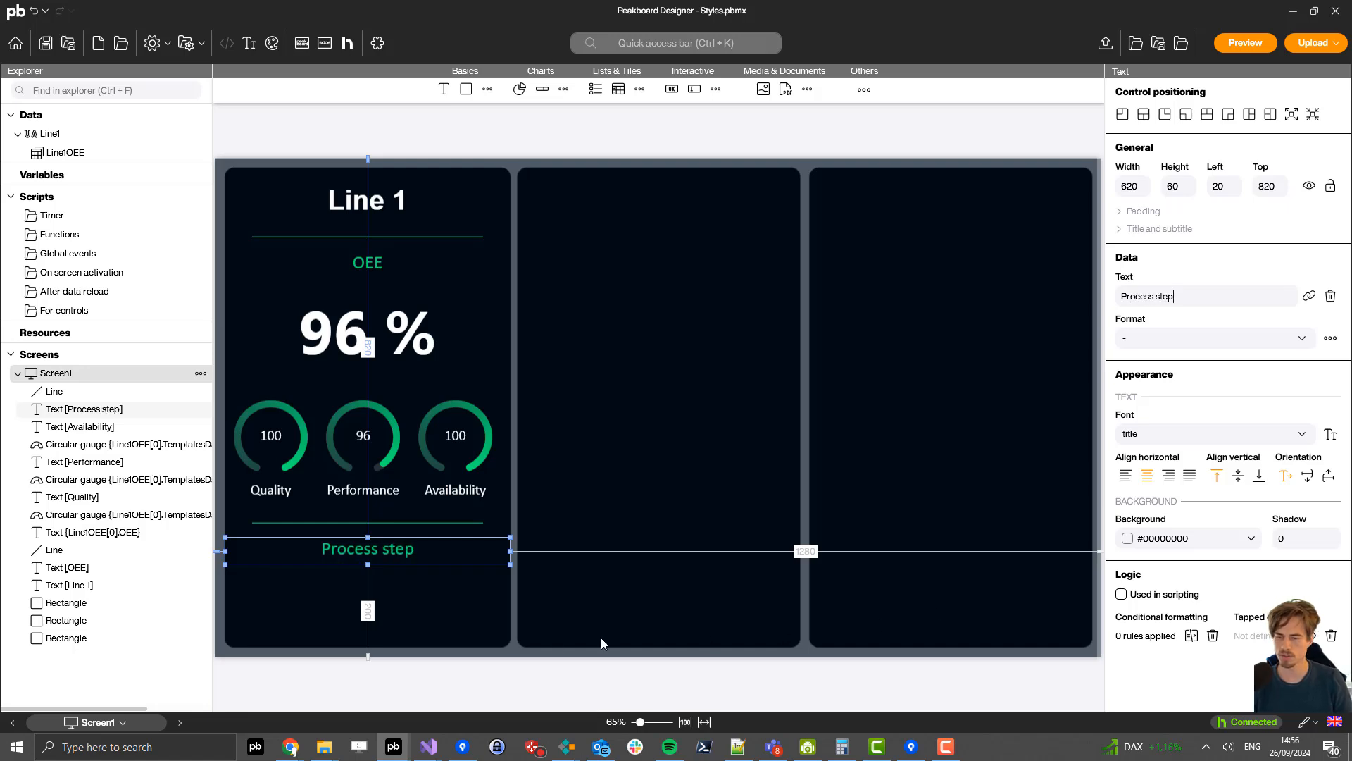
pyautogui.click(521, 669)
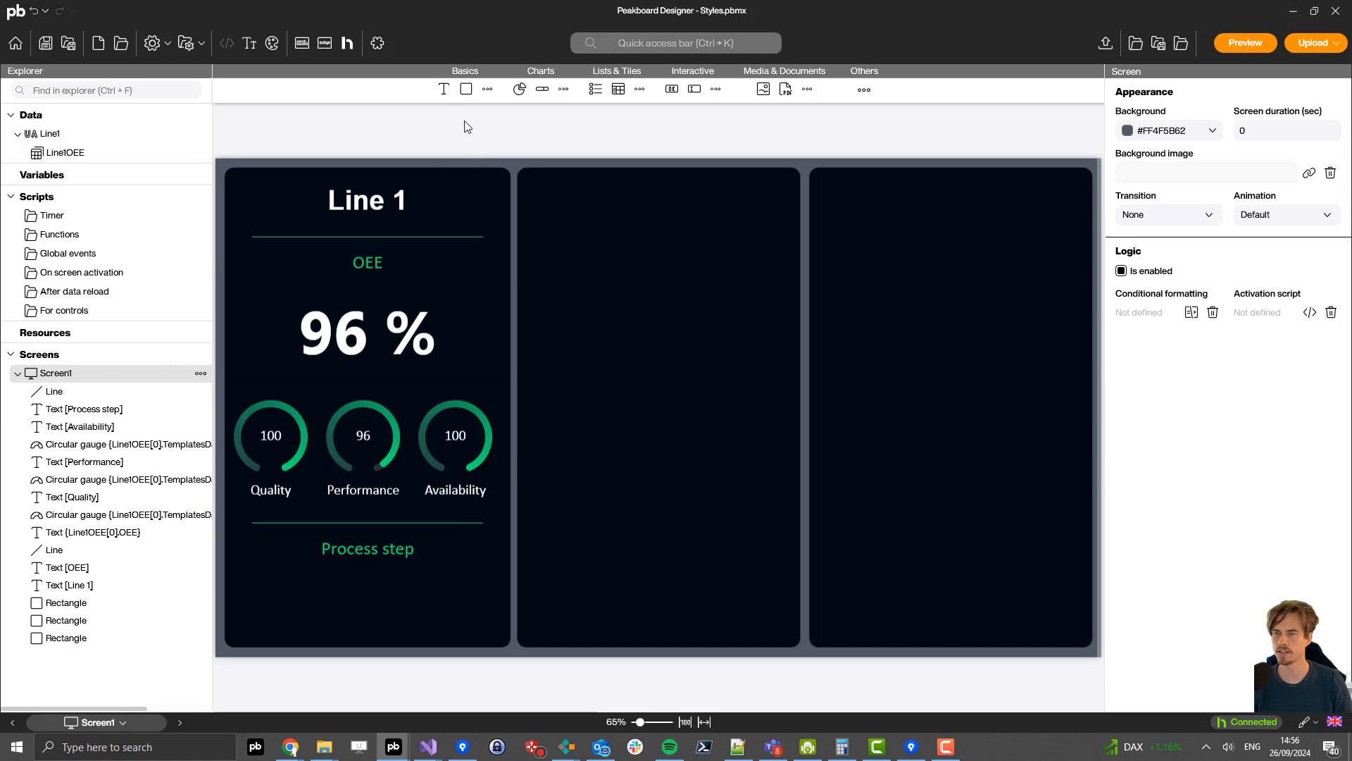
# - Add a 100 by 100 ellipse below the Process step label at left 60, top 920, with background color #FF4F5B62
pyautogui.click(483, 92)
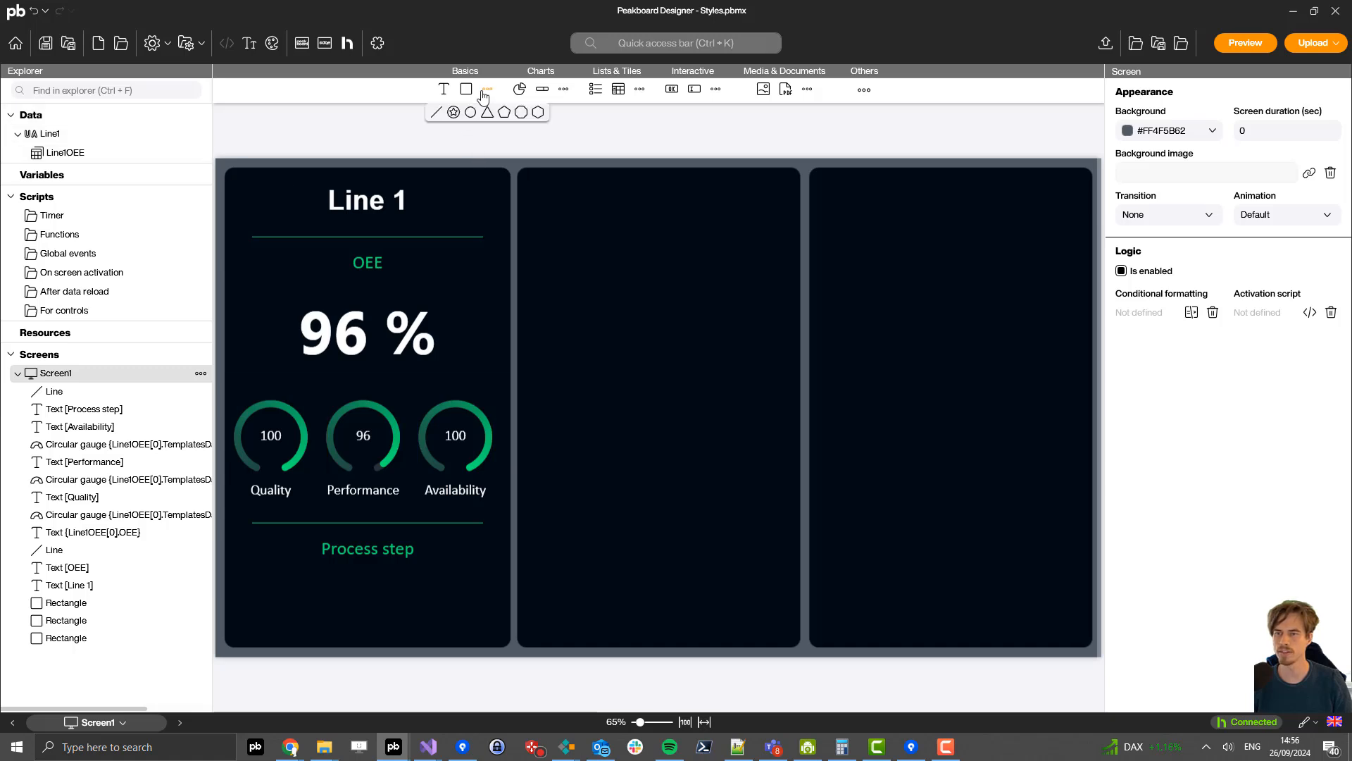
pyautogui.click(471, 114)
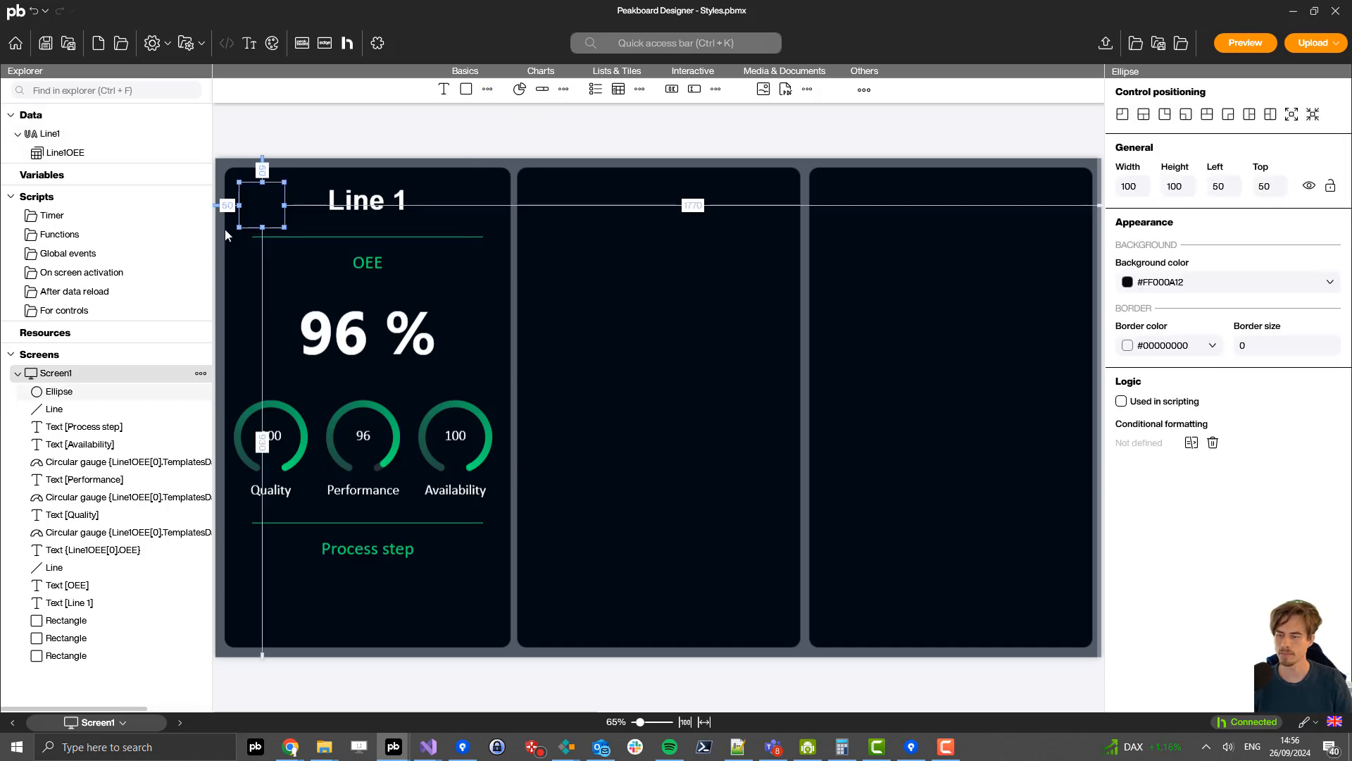
pyautogui.moveTo(252, 211); pyautogui.dragTo(255, 610)
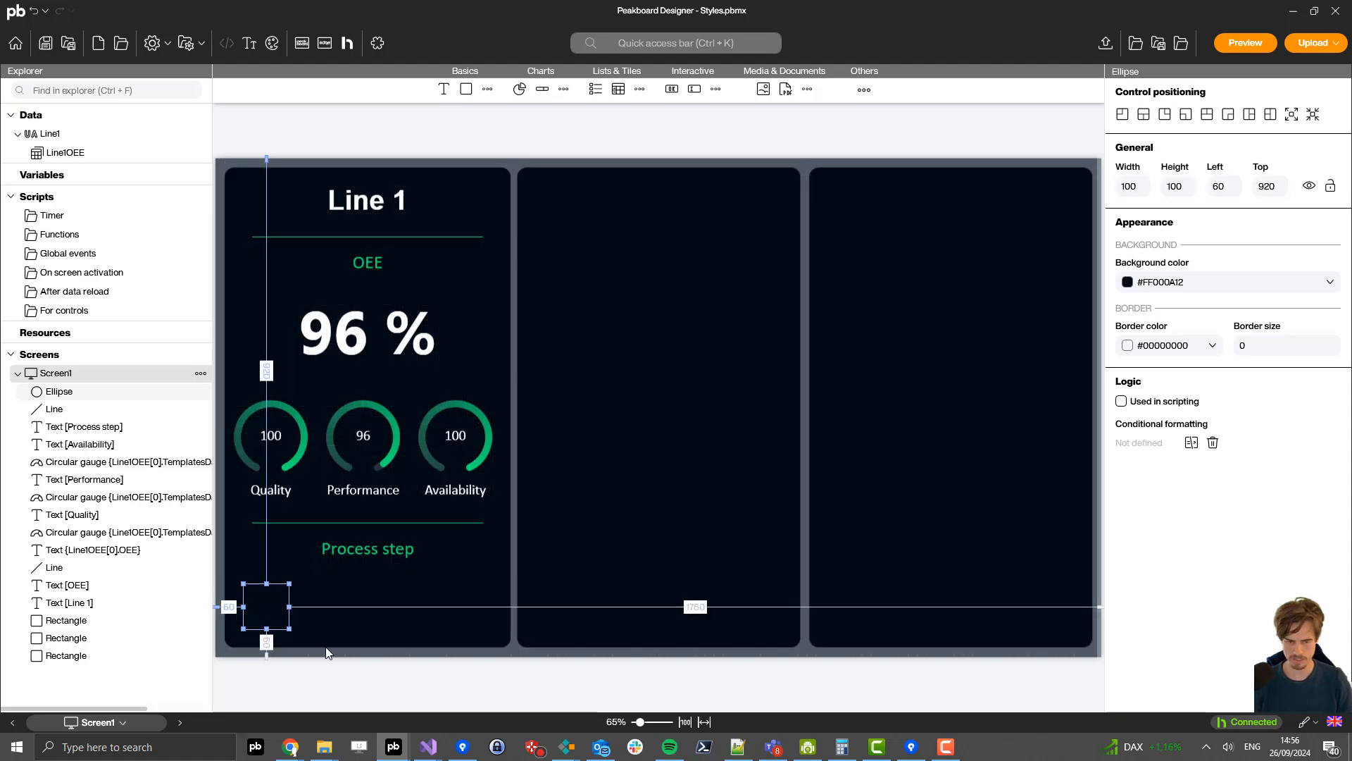
pyautogui.click(1151, 352)
pyautogui.click(1168, 285)
pyautogui.click(1168, 286)
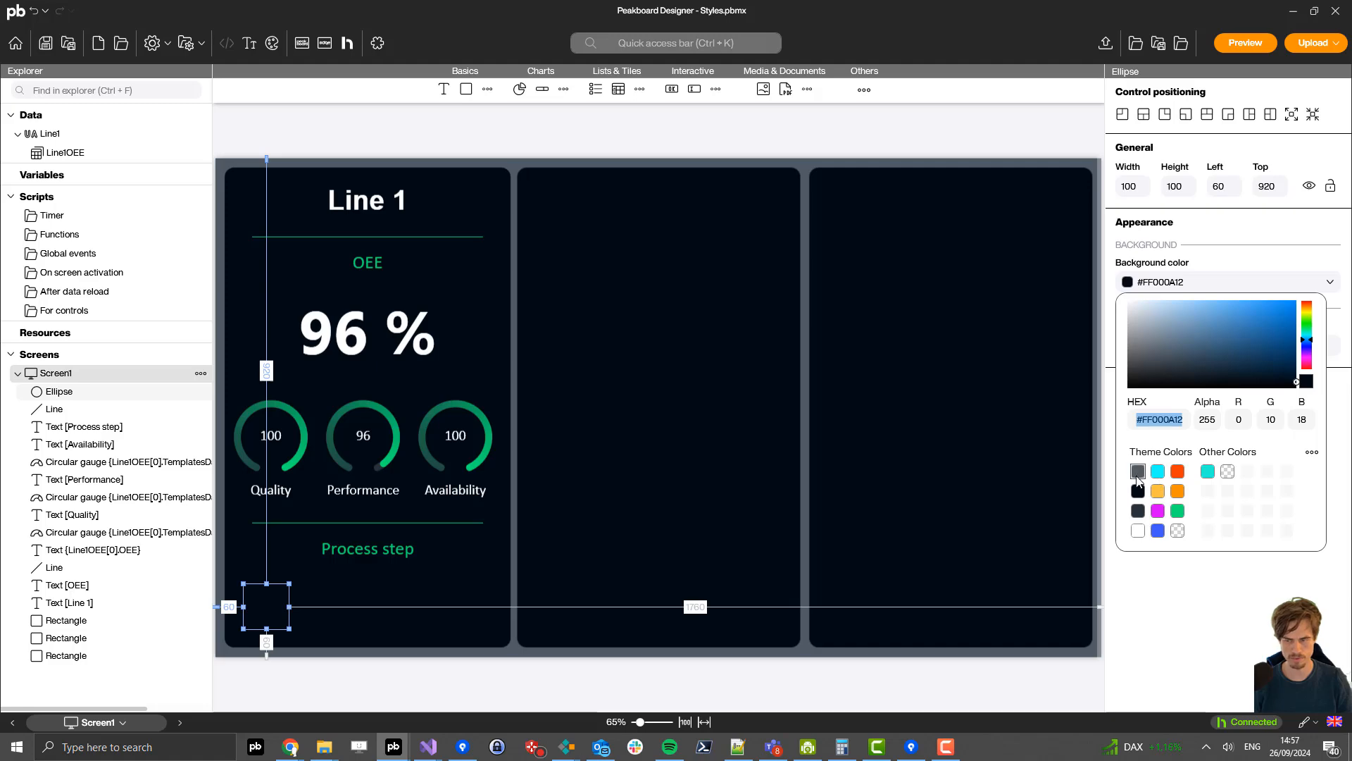
pyautogui.click(1138, 471)
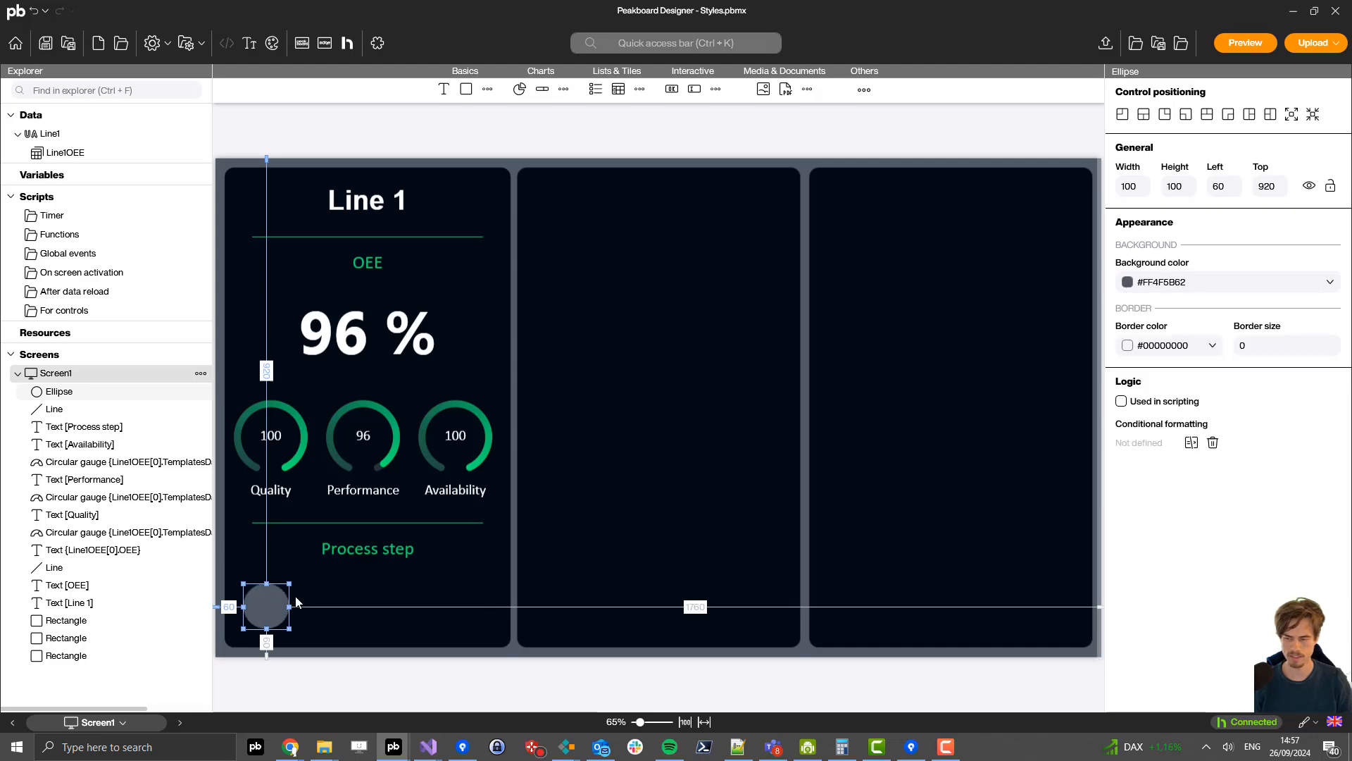
# - Duplicate the grey circle three times in the same row, placing the last copy at left 500, top 920
pyautogui.moveTo(261, 615); pyautogui.dragTo(393, 608)
pyautogui.hotkey('ctrl', 'v')
pyautogui.hotkey('ctrl', 'v')
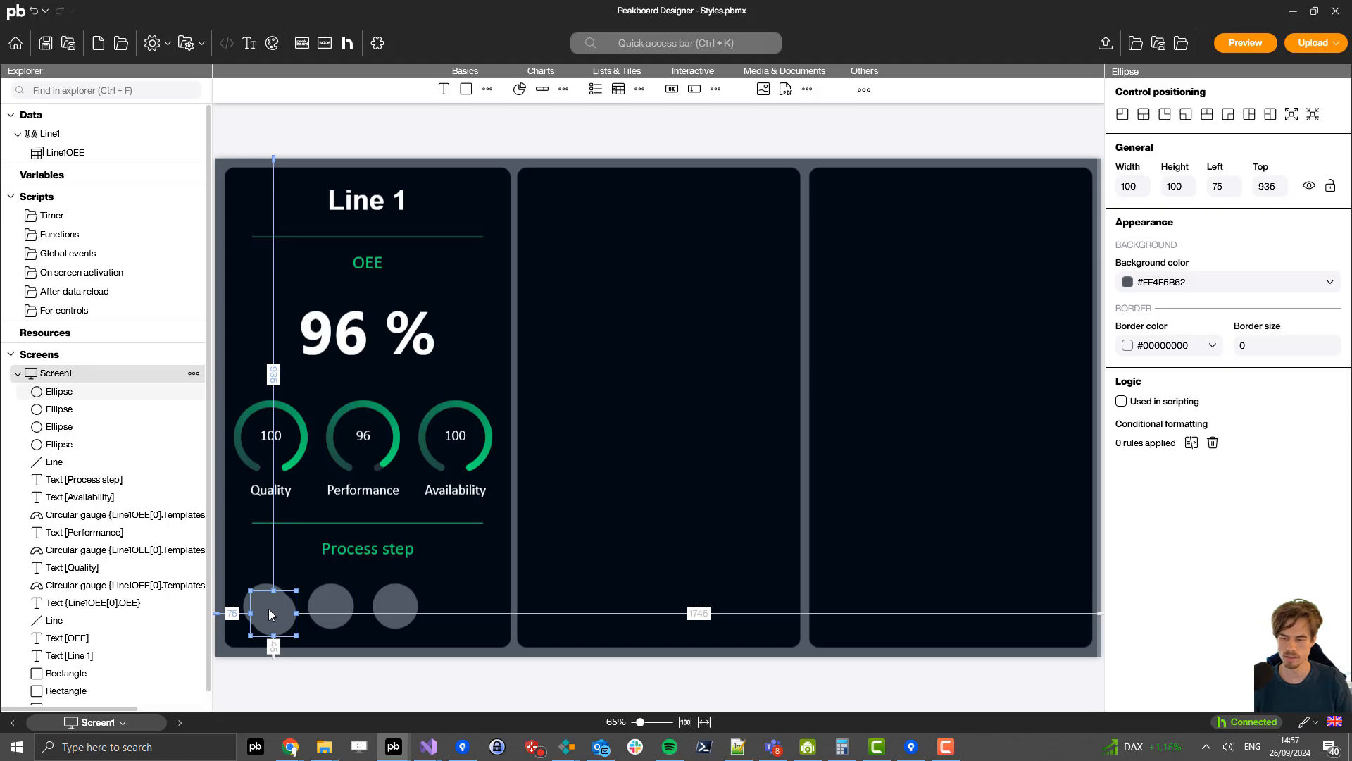
pyautogui.moveTo(272, 612); pyautogui.dragTo(465, 600)
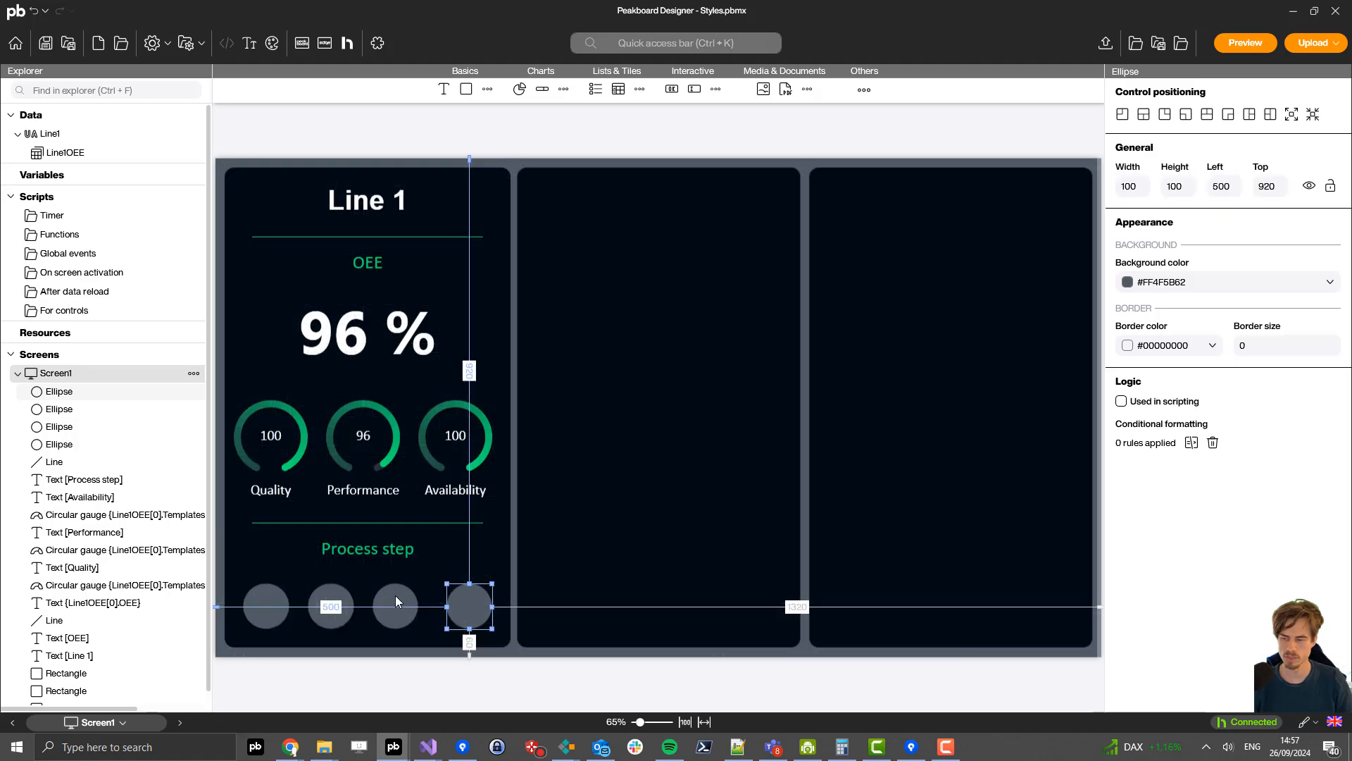
# - Distribute the four circles evenly in the horizontal direction
pyautogui.keyDown('ctrl'); pyautogui.click(395, 596); pyautogui.keyUp('ctrl')
pyautogui.keyDown('ctrl'); pyautogui.click(322, 596); pyautogui.keyUp('ctrl')
pyautogui.keyDown('ctrl'); pyautogui.click(269, 595); pyautogui.keyUp('ctrl')
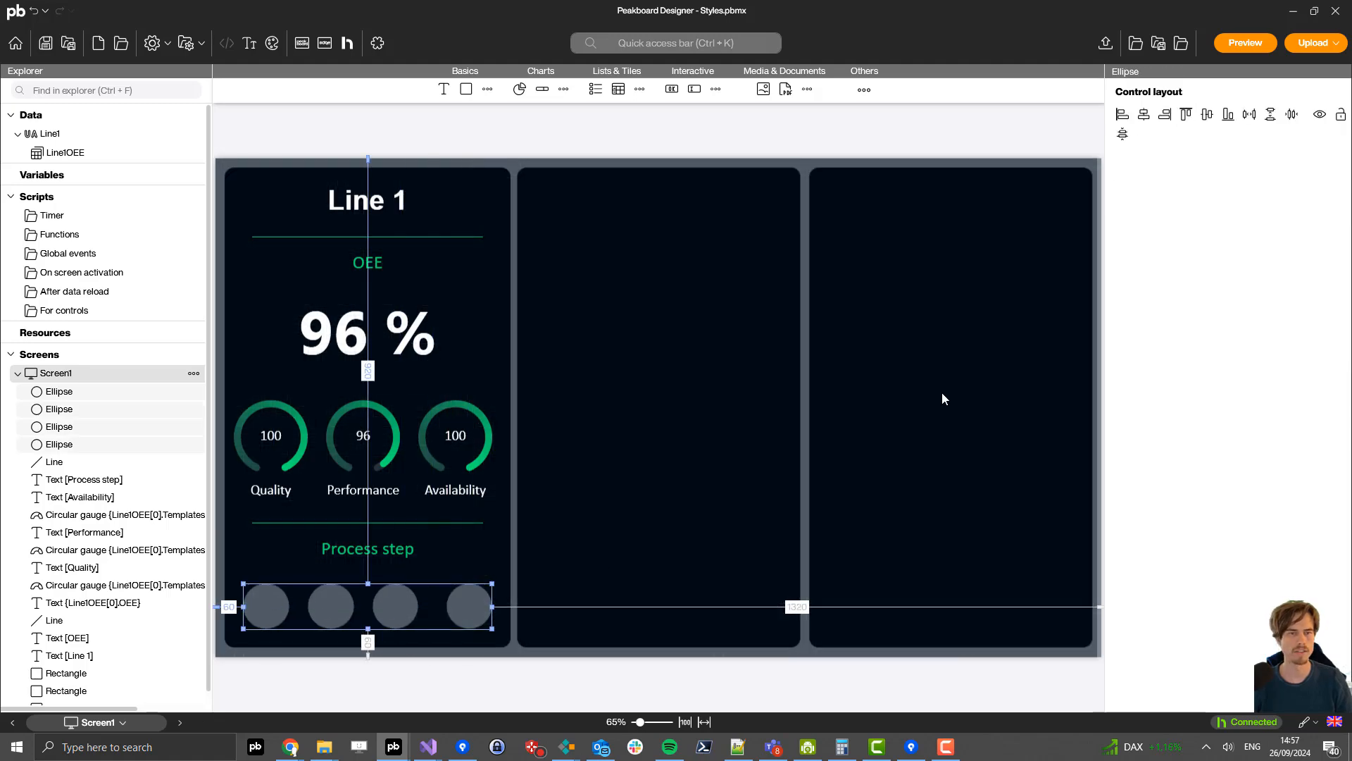
pyautogui.click(1249, 116)
pyautogui.click(379, 680)
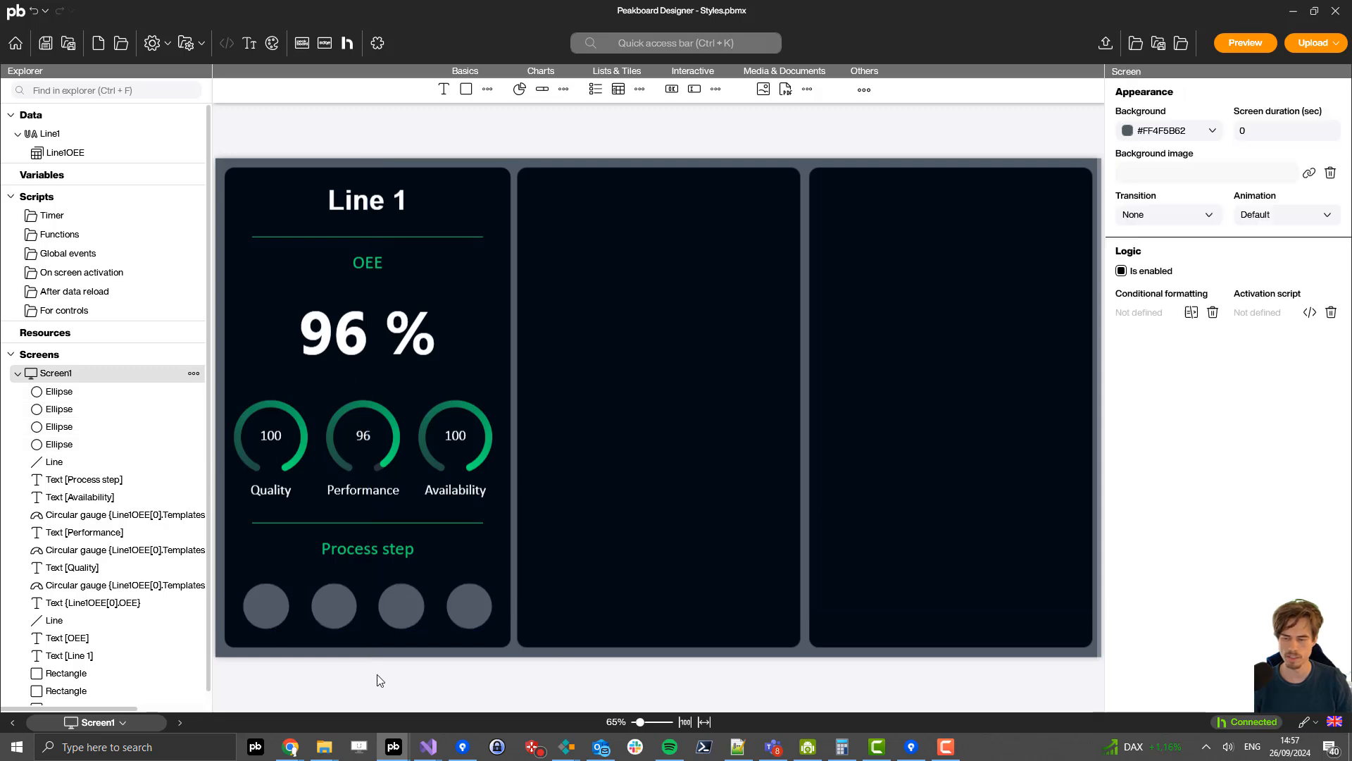
# - Add a conditional formatting rule named "Step" to the first circle
pyautogui.click(277, 614)
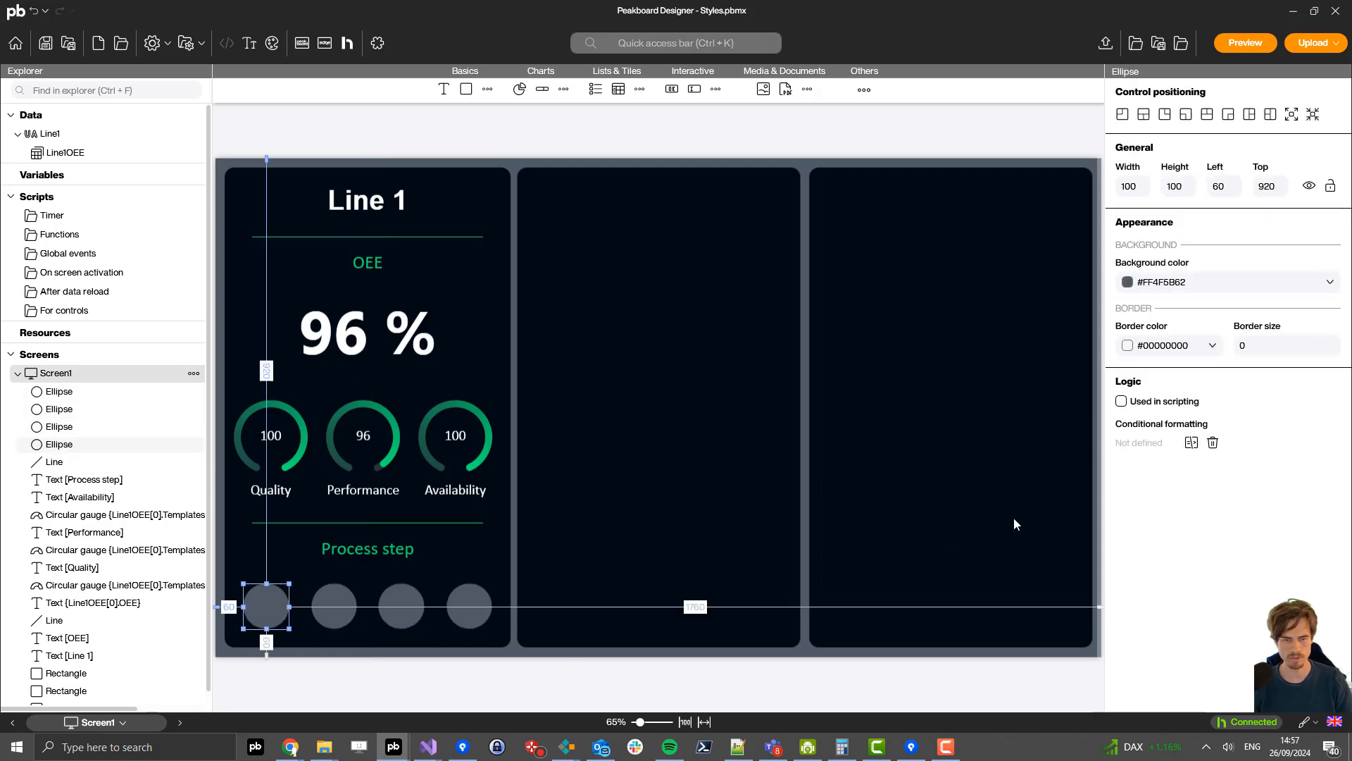
pyautogui.click(1191, 443)
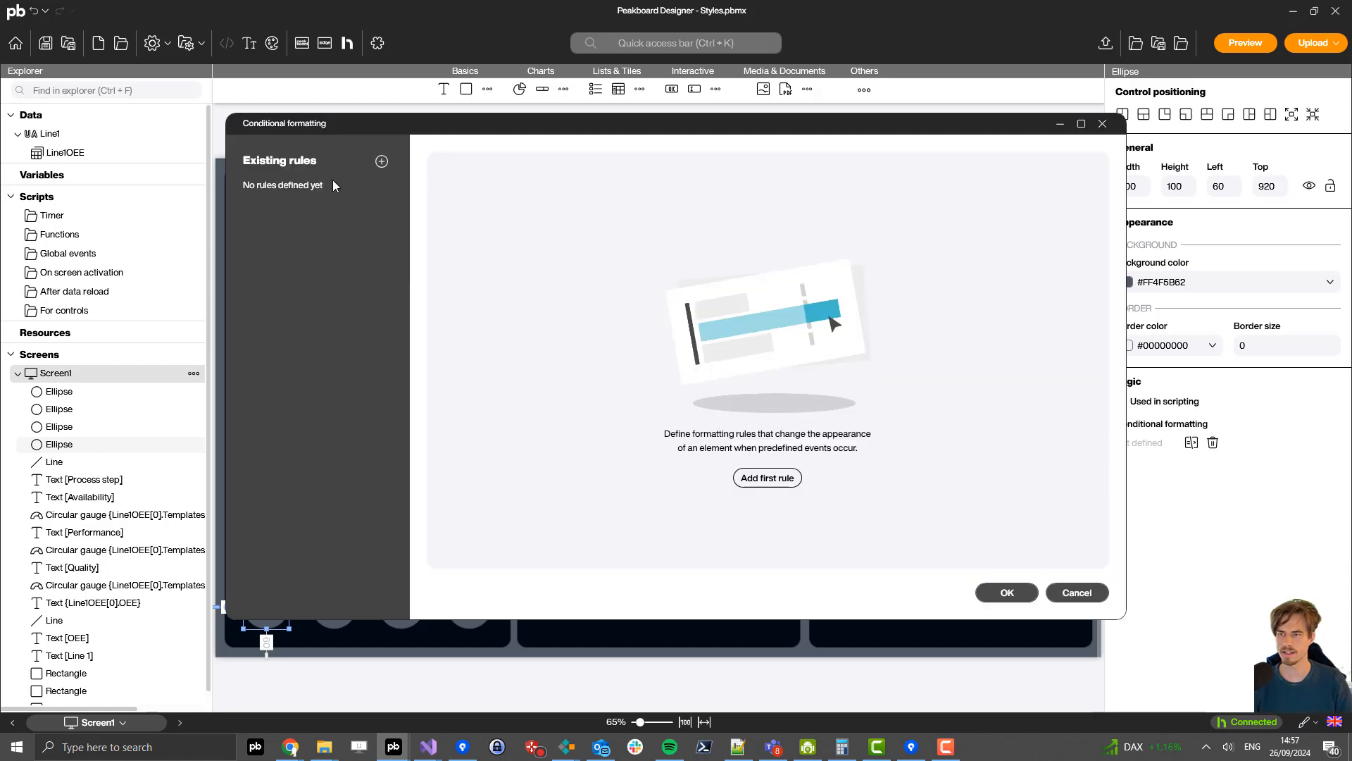
pyautogui.click(381, 162)
pyautogui.click(563, 186)
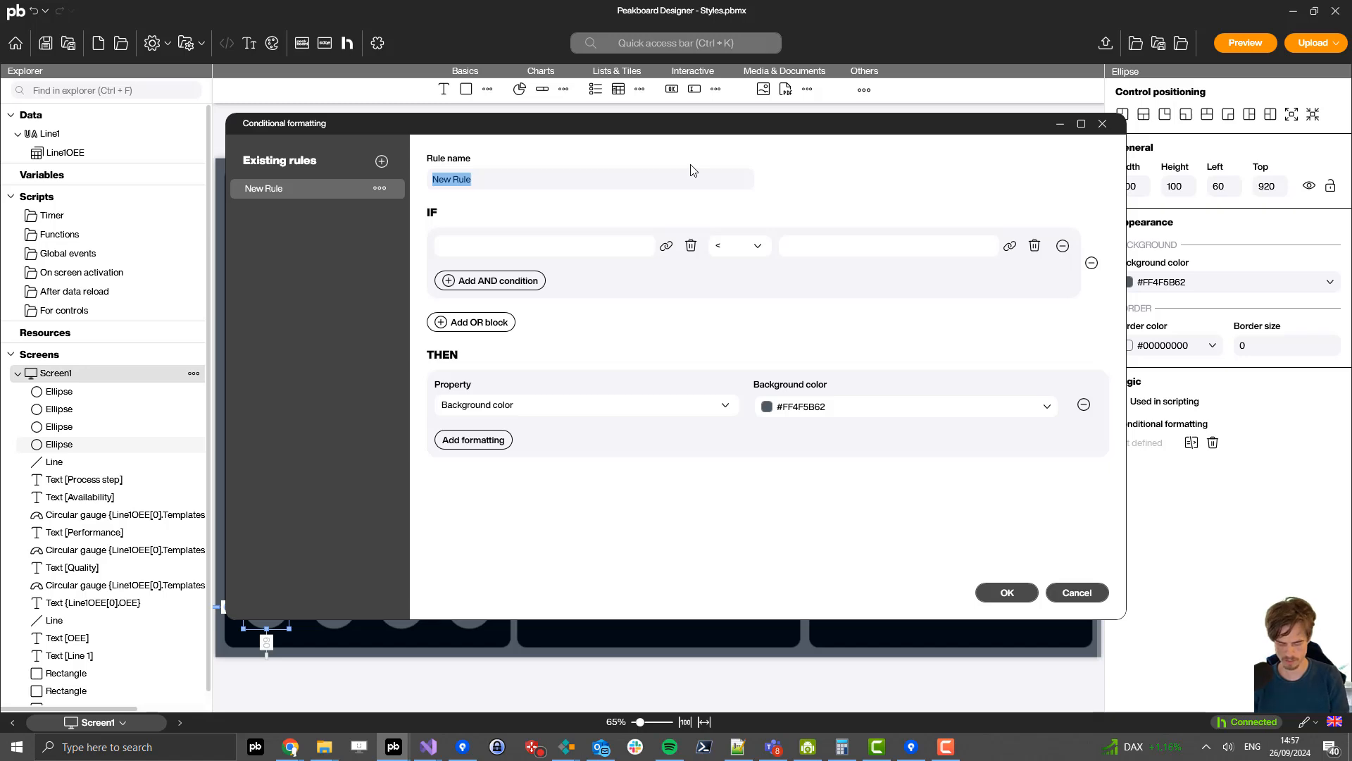
pyautogui.write('Step')
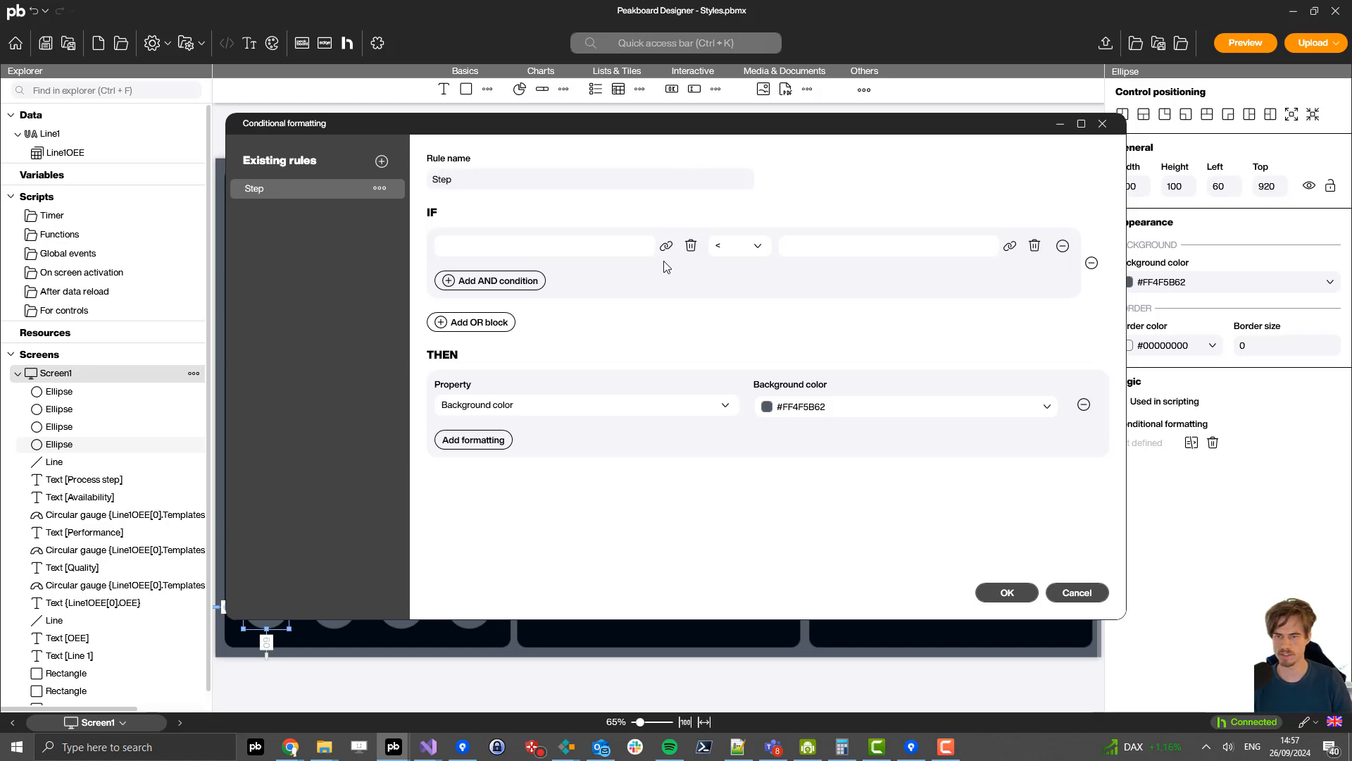
# - Set the rule's condition to the Line1OEE column TemplatesData1_ProcessStep, row 0, being equal (==) to 1
pyautogui.click(665, 245)
pyautogui.click(558, 294)
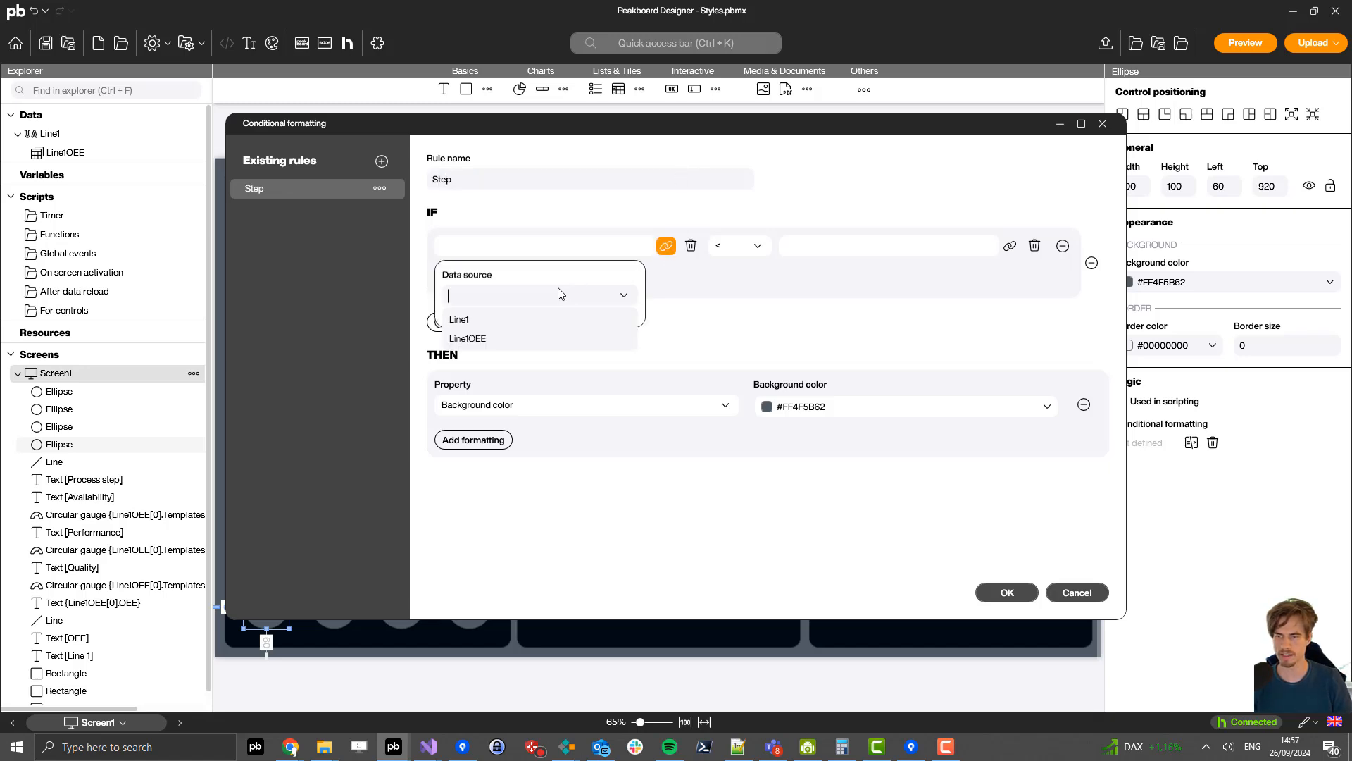
pyautogui.click(484, 341)
pyautogui.click(502, 346)
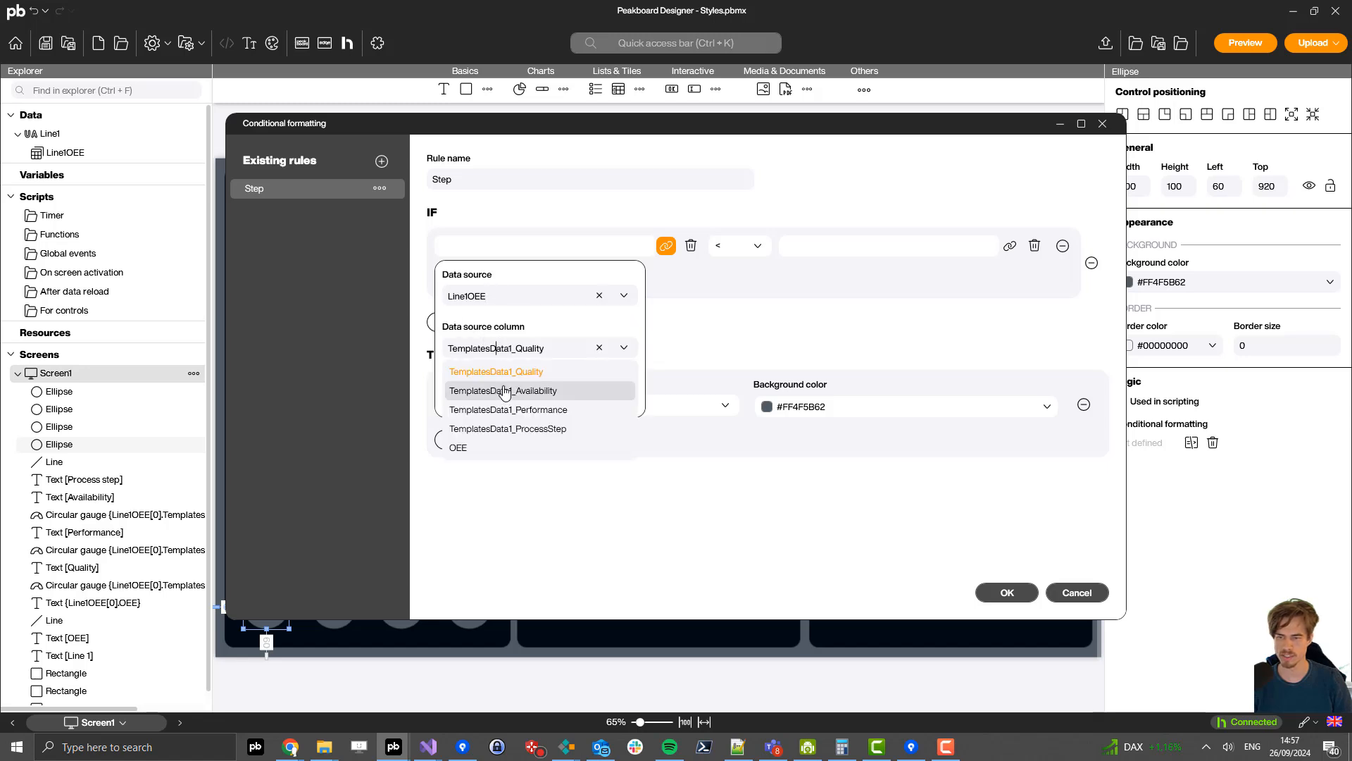
pyautogui.click(524, 428)
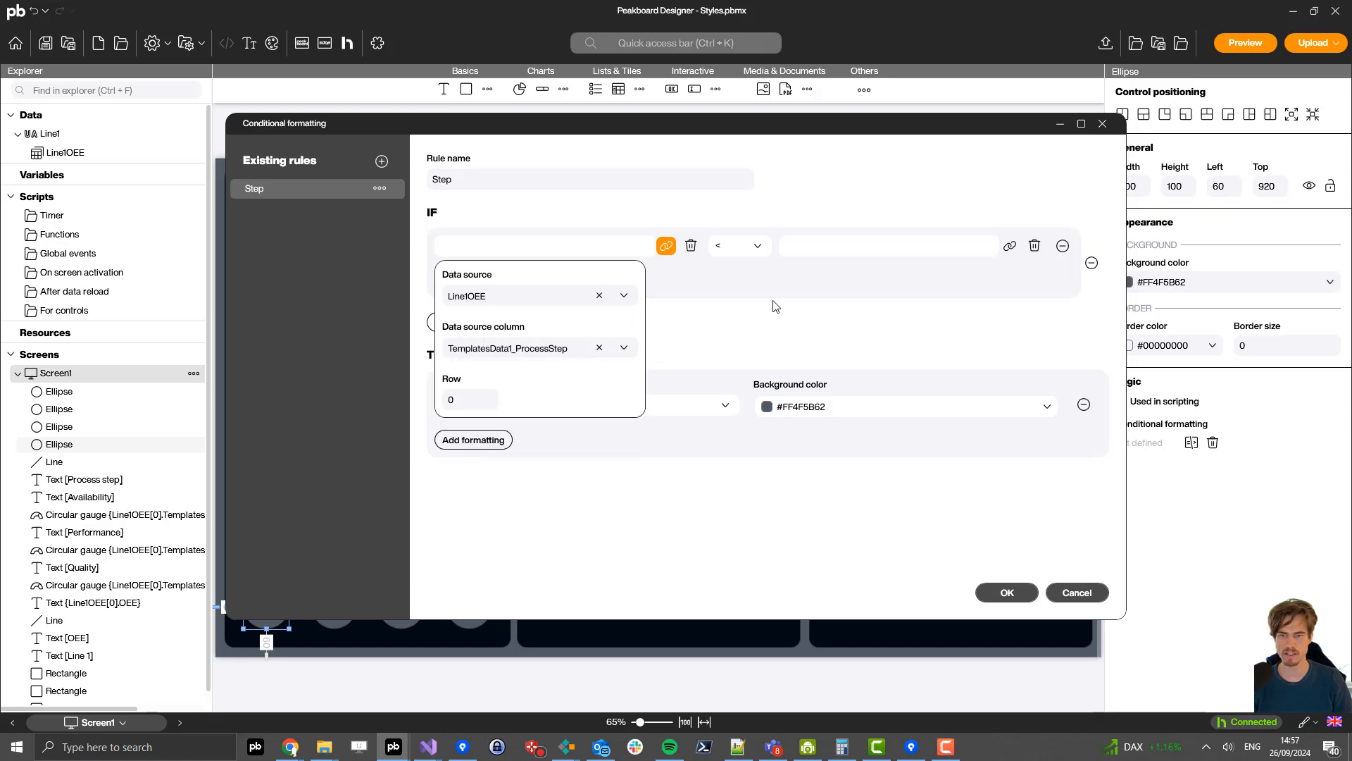
pyautogui.click(737, 251)
pyautogui.click(737, 248)
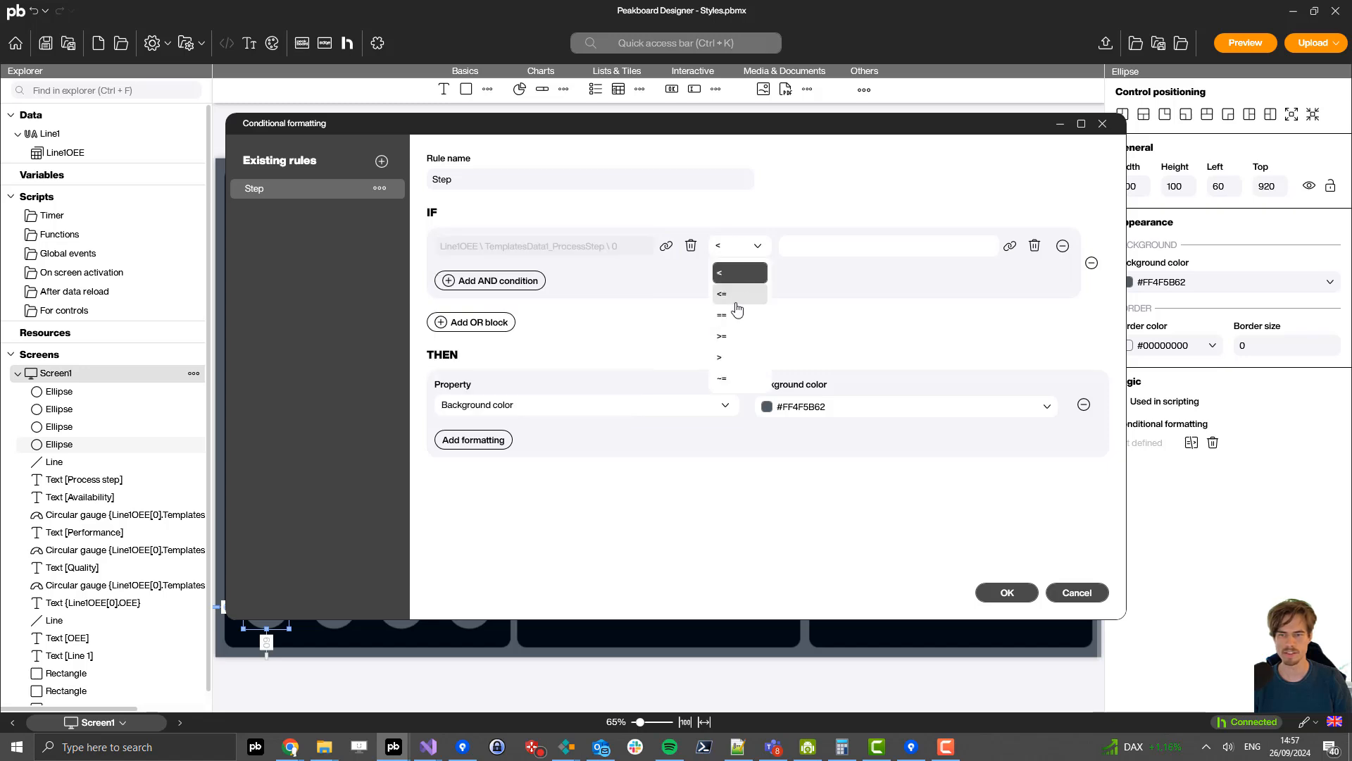
pyautogui.click(734, 316)
pyautogui.write('1')
# - Make the rule apply border color #FF00E676 and border size 4, and save the conditional formatting
pyautogui.click(533, 407)
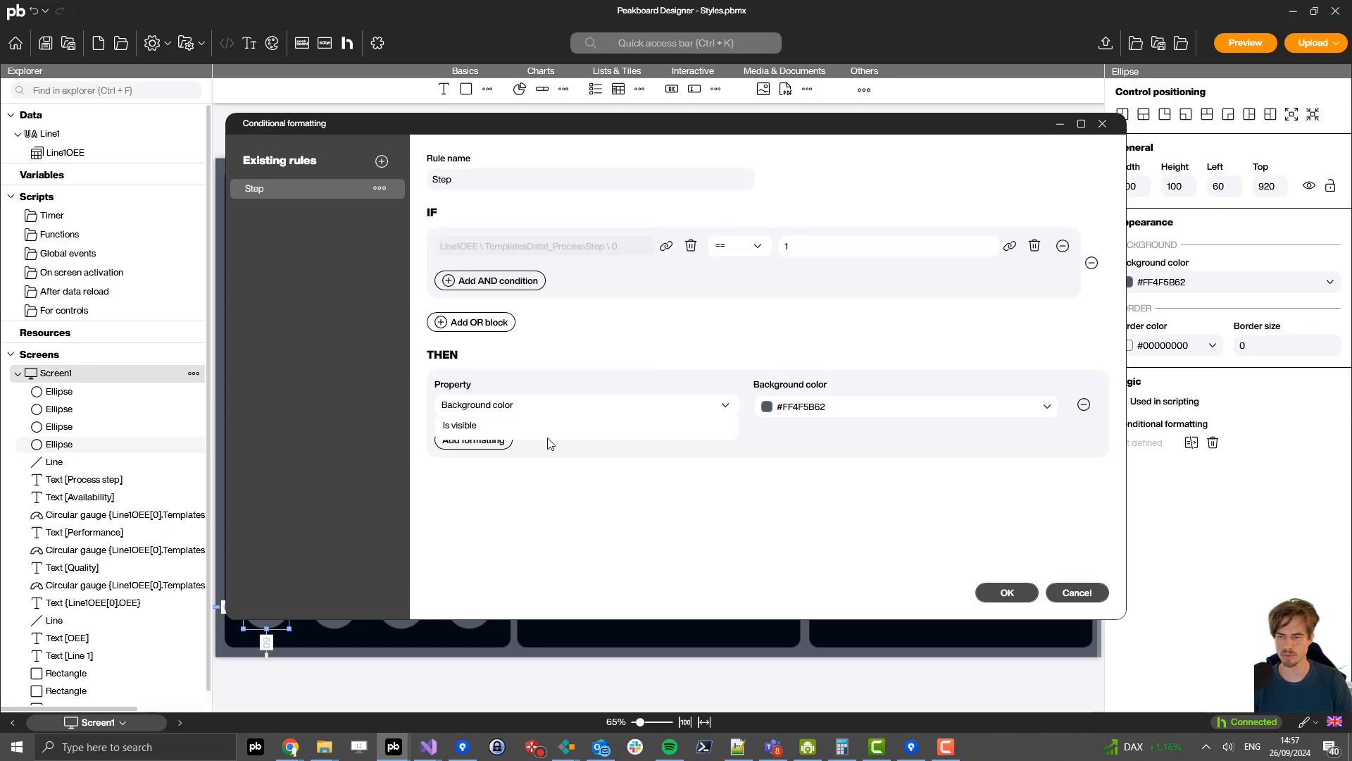
pyautogui.click(478, 454)
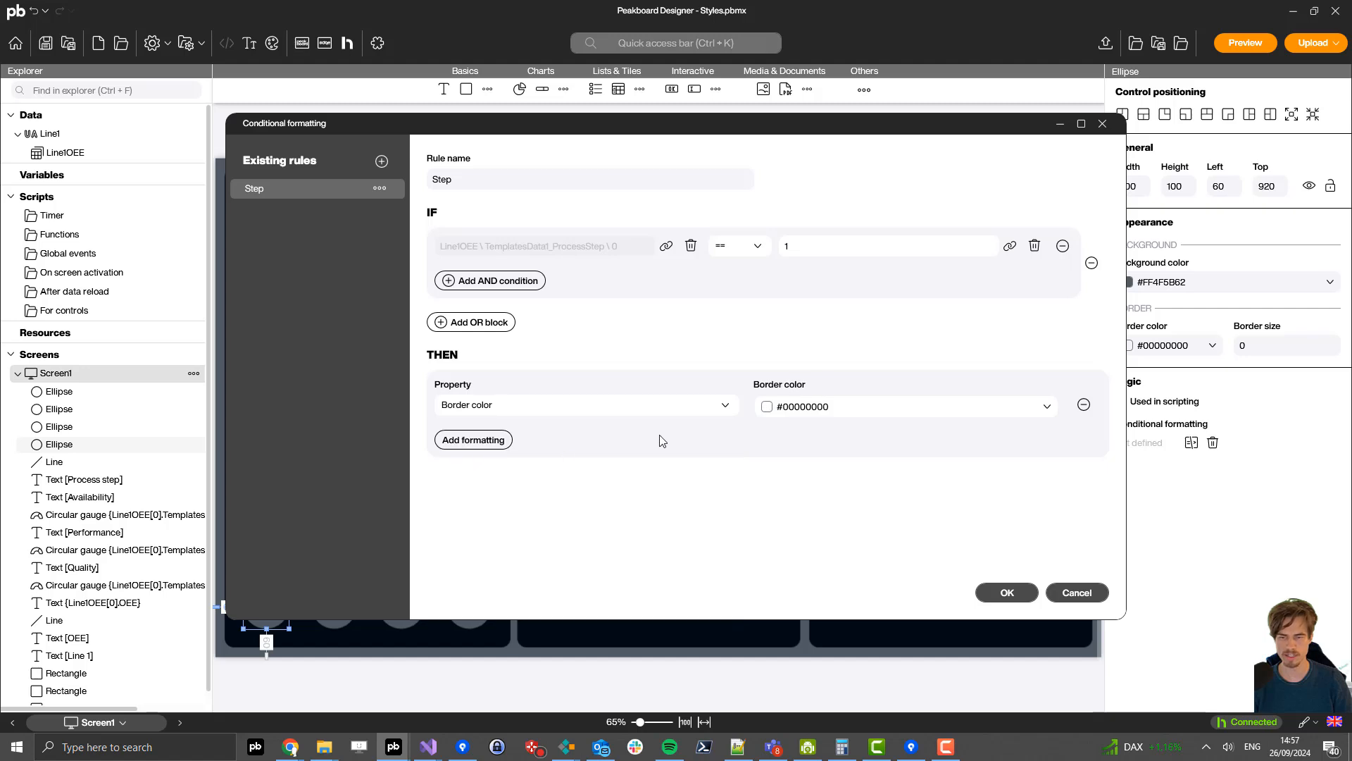
pyautogui.click(864, 405)
pyautogui.click(817, 635)
pyautogui.click(479, 440)
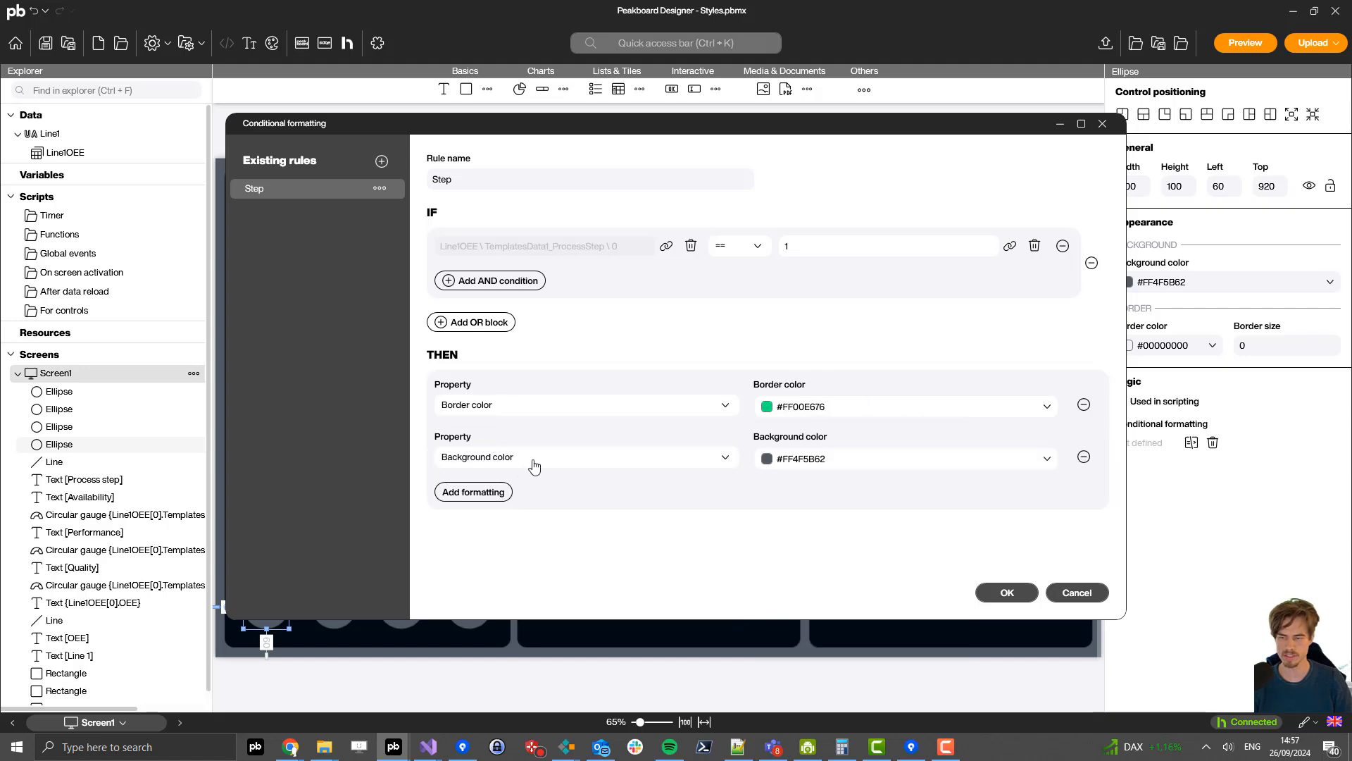
pyautogui.click(534, 467)
pyautogui.click(492, 527)
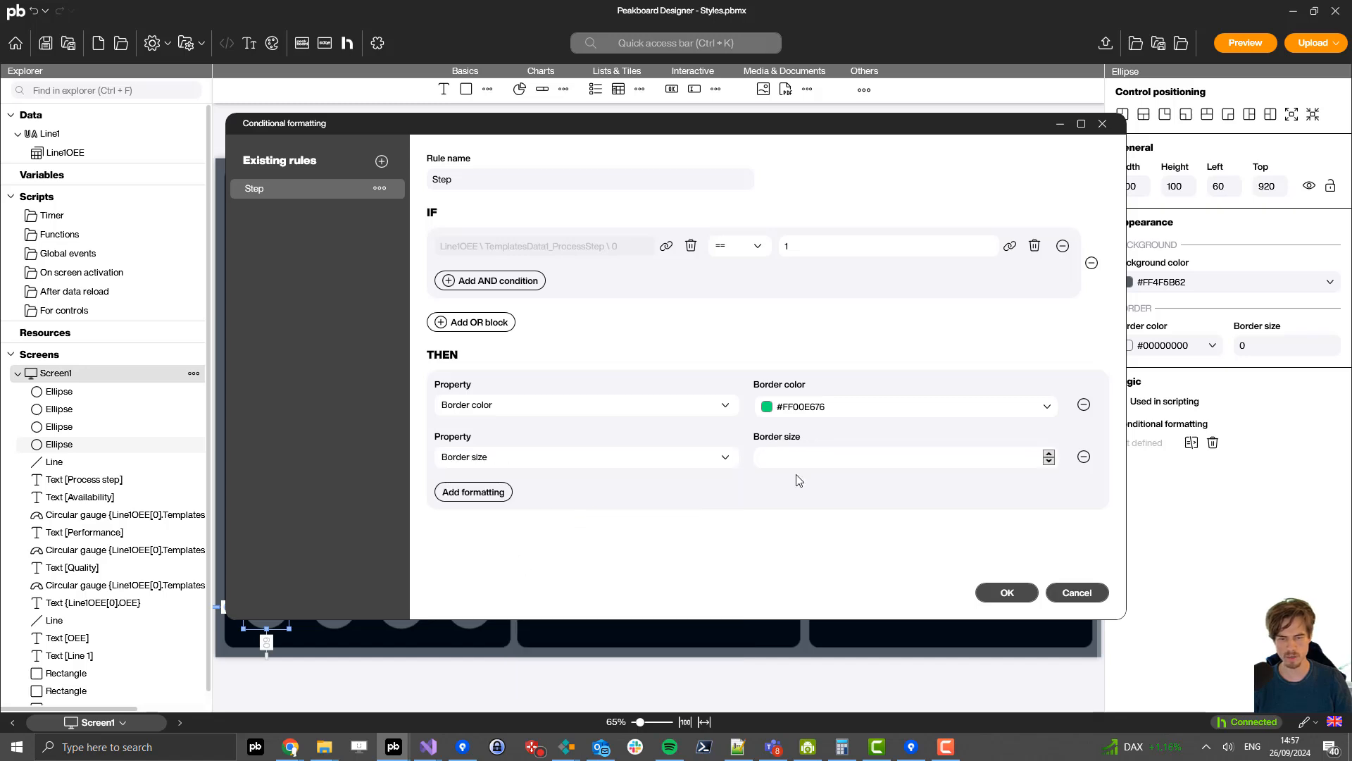
pyautogui.click(834, 455)
pyautogui.write('4')
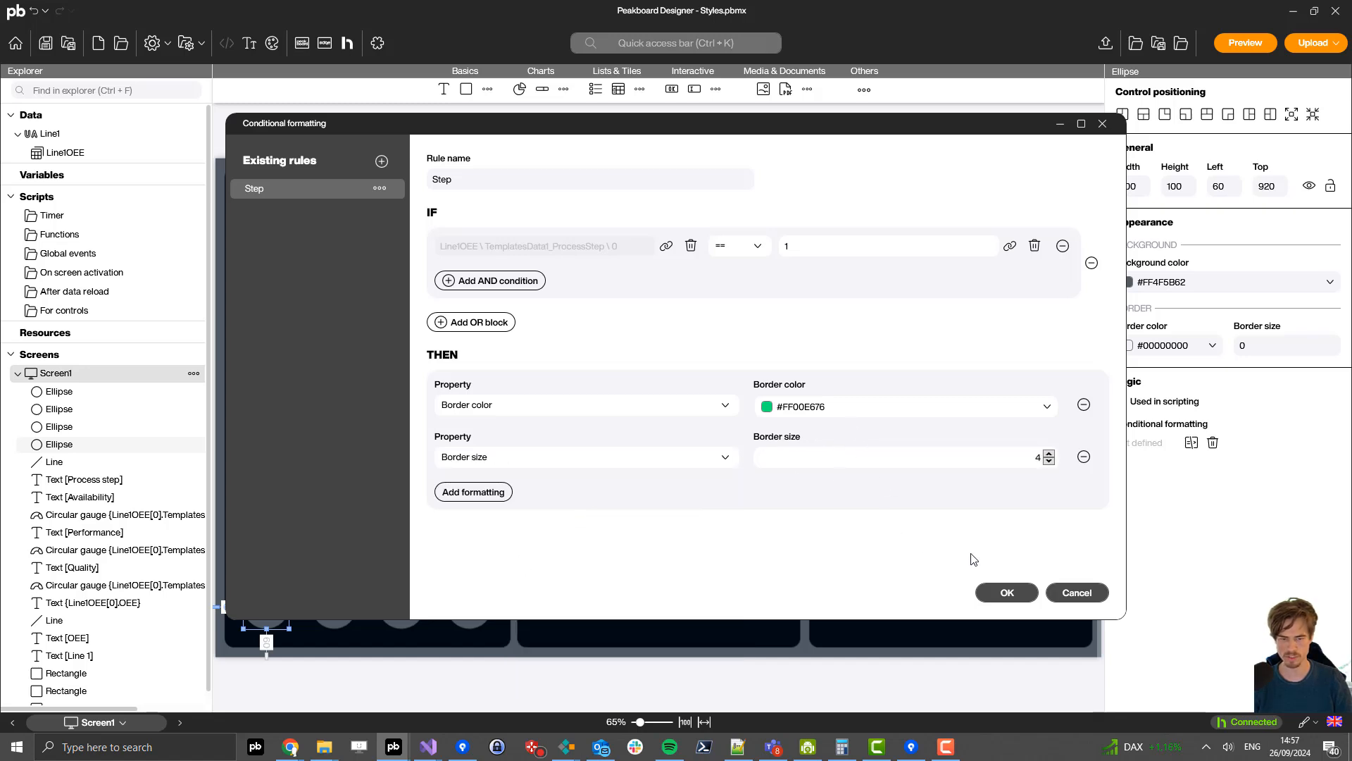
pyautogui.click(1012, 593)
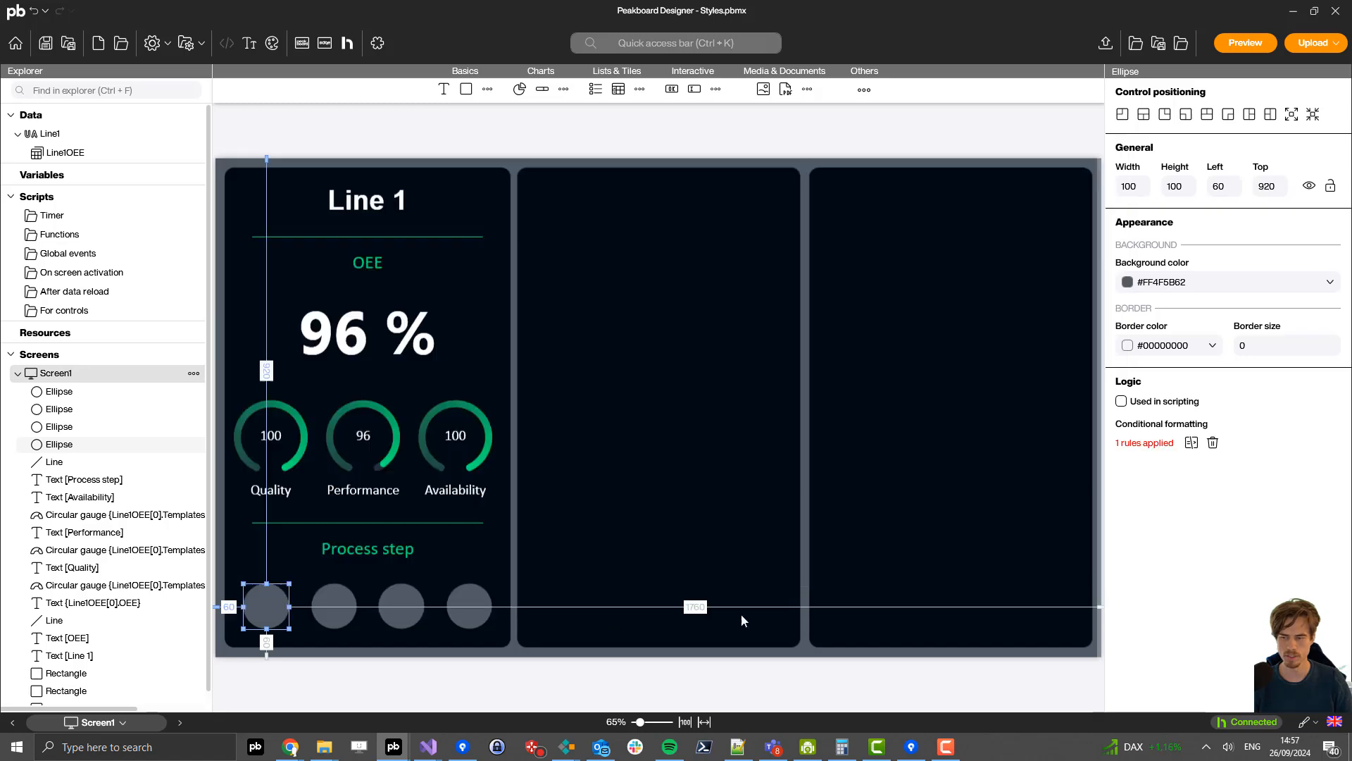
# - Copy the first circle's conditional formatting and paste it onto the other three circles
pyautogui.rightClick(279, 610)
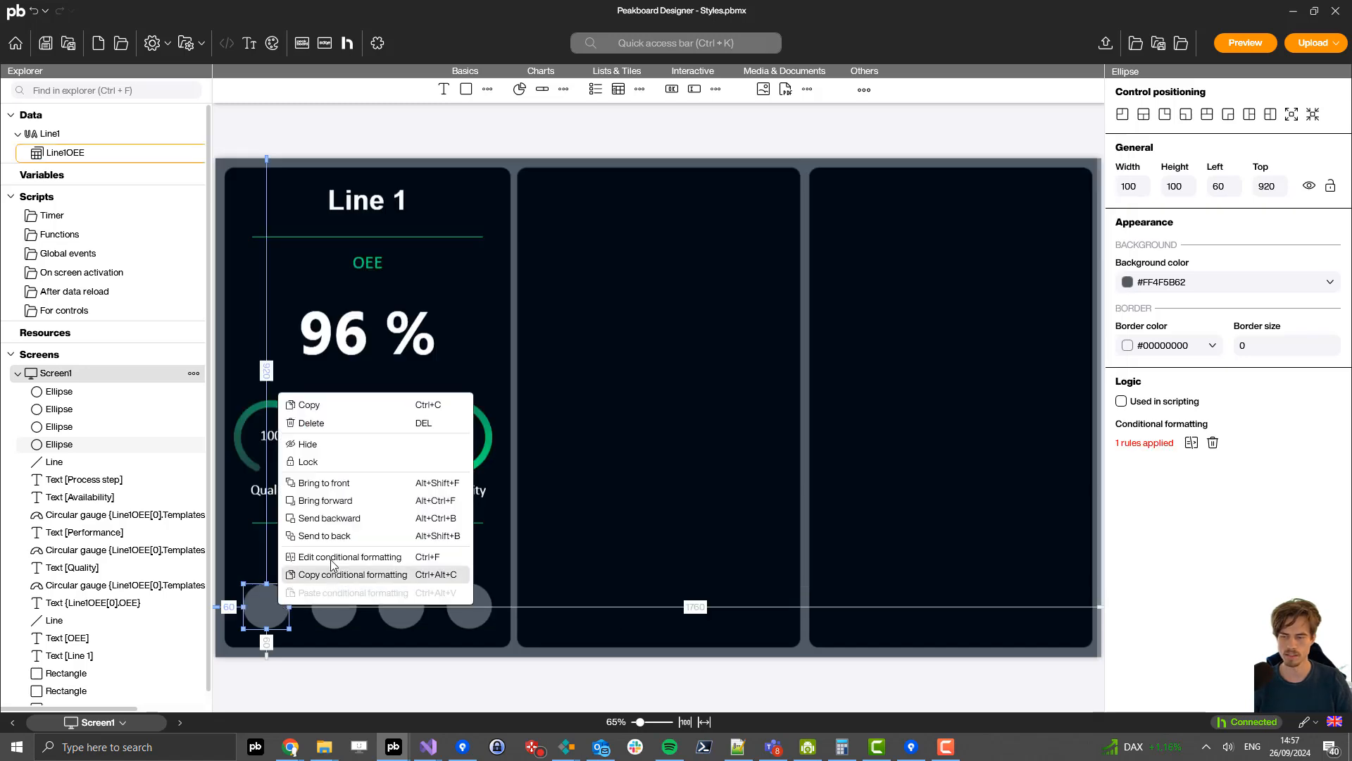
pyautogui.click(339, 583)
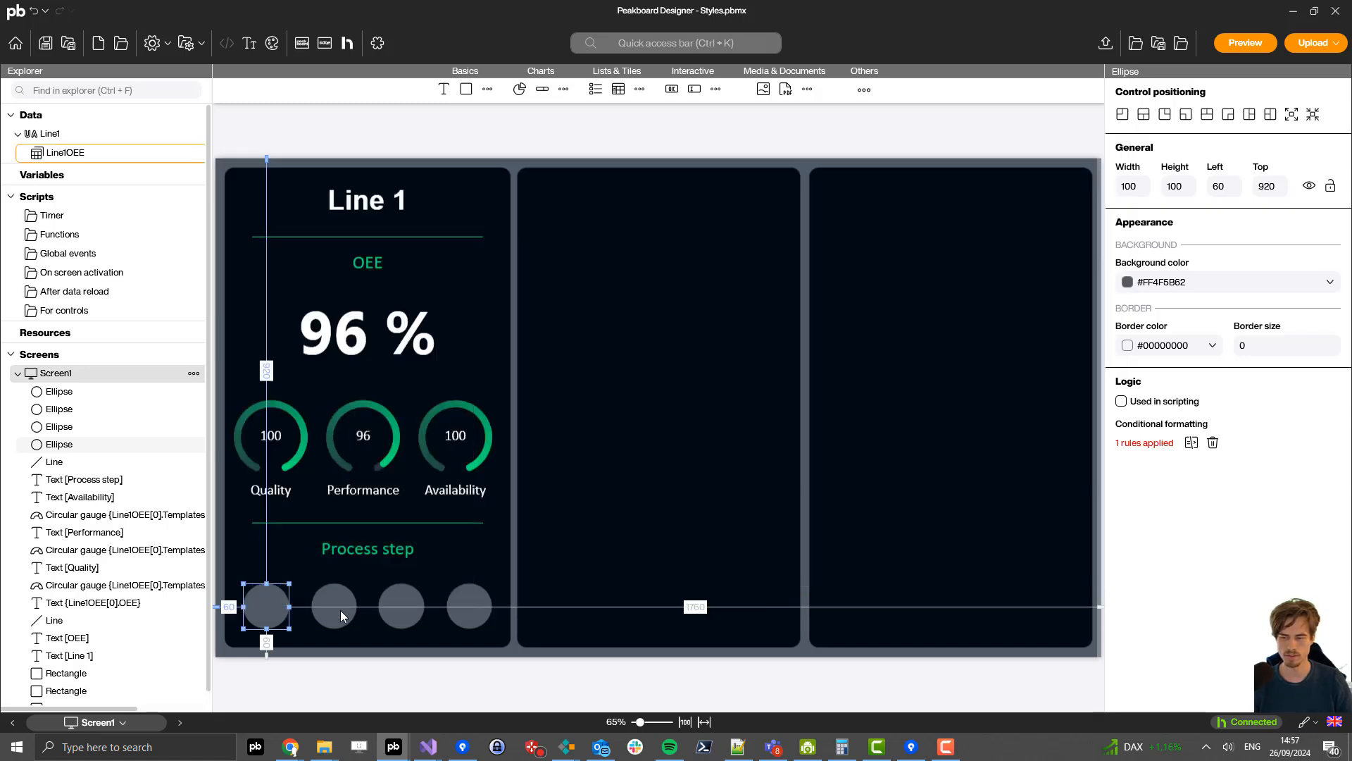
pyautogui.rightClick(341, 618)
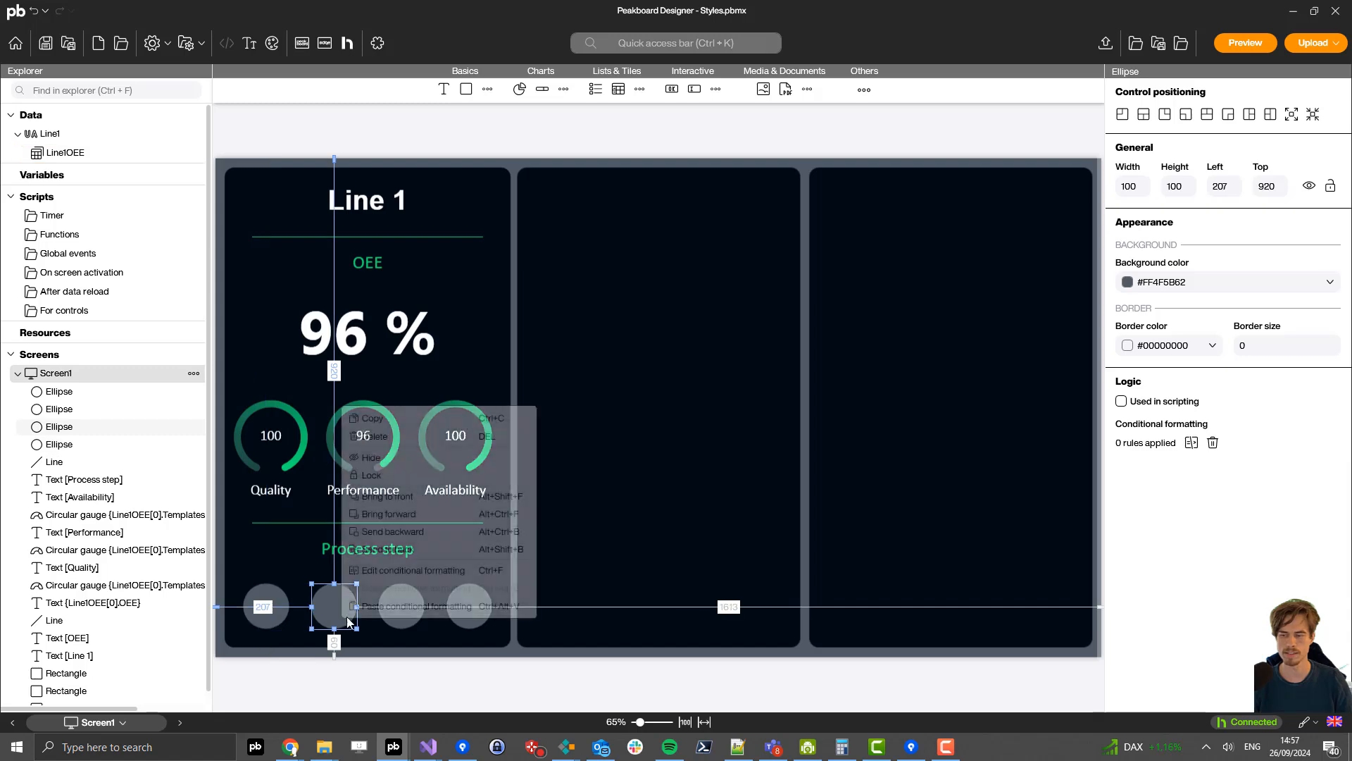
pyautogui.click(416, 606)
pyautogui.click(403, 613)
pyautogui.rightClick(406, 619)
pyautogui.click(433, 613)
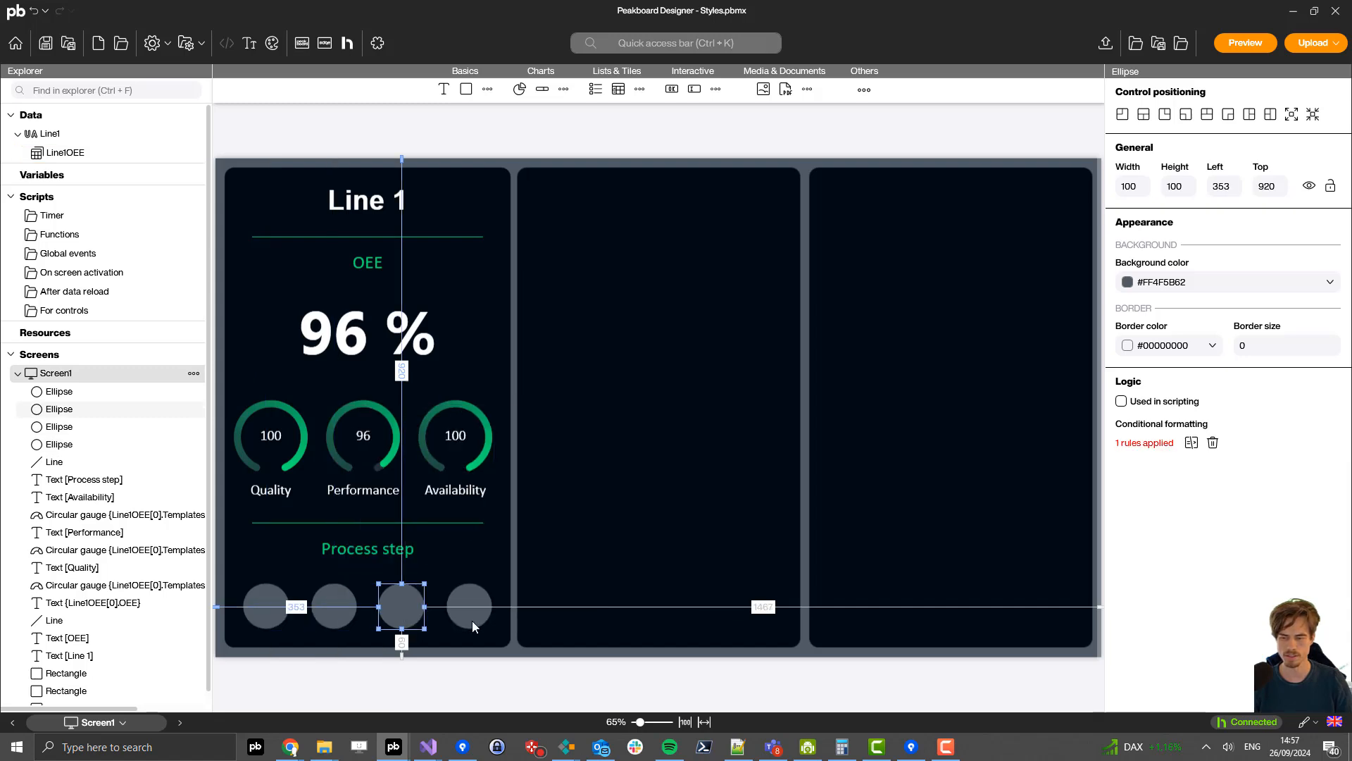
pyautogui.click(471, 613)
pyautogui.rightClick(473, 614)
pyautogui.click(486, 610)
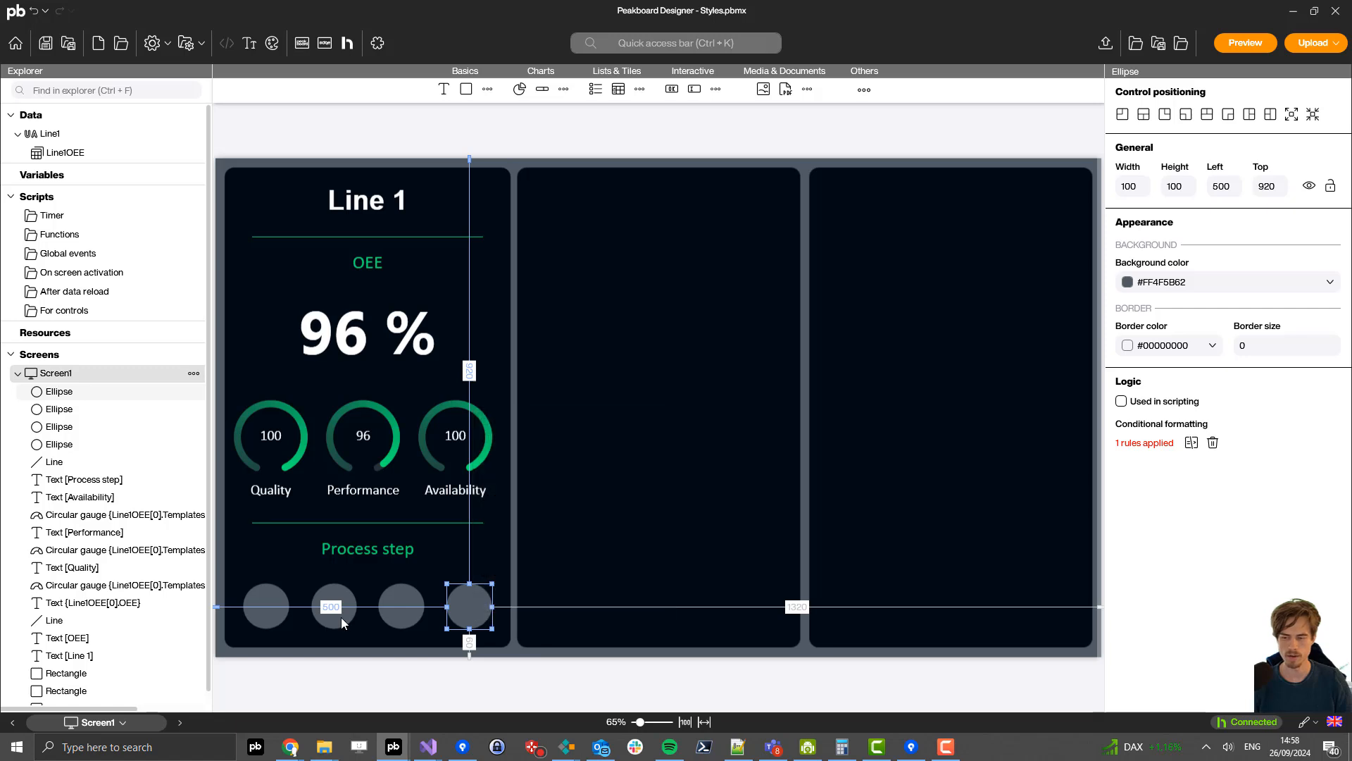
# - Change the comparison value in the second circle's Step rule to 2
pyautogui.click(341, 616)
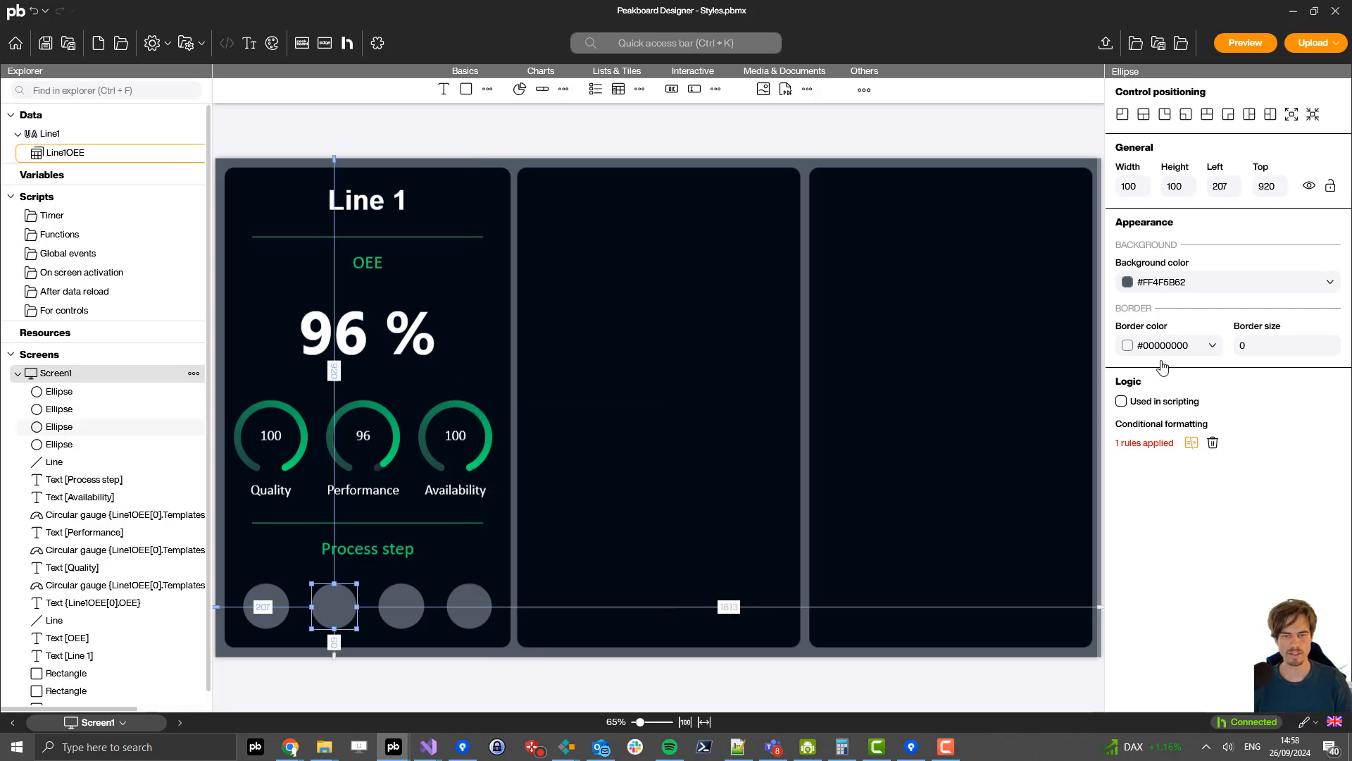
pyautogui.click(1191, 446)
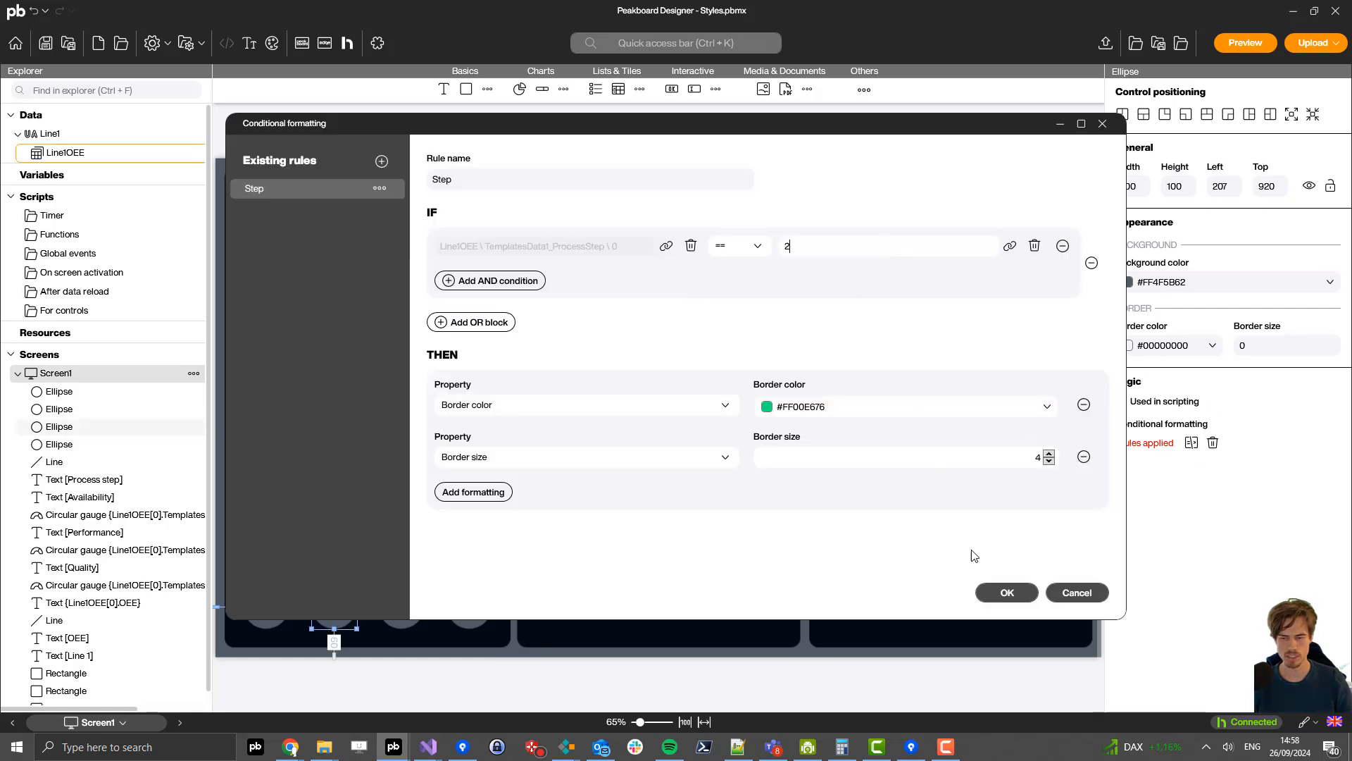
pyautogui.click(1000, 597)
# - Edit the comparison value in the third circle's Step rule and save its conditional formatting
pyautogui.click(412, 599)
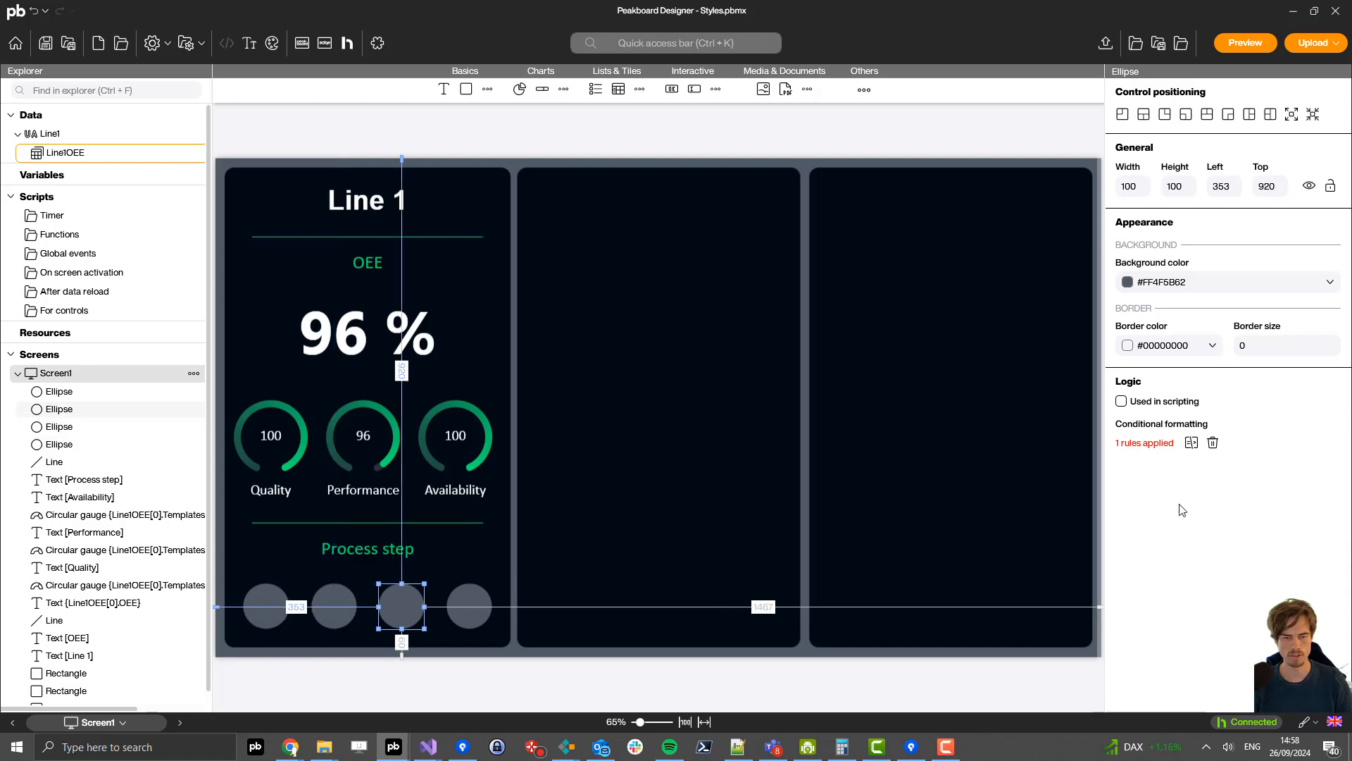
pyautogui.click(1192, 444)
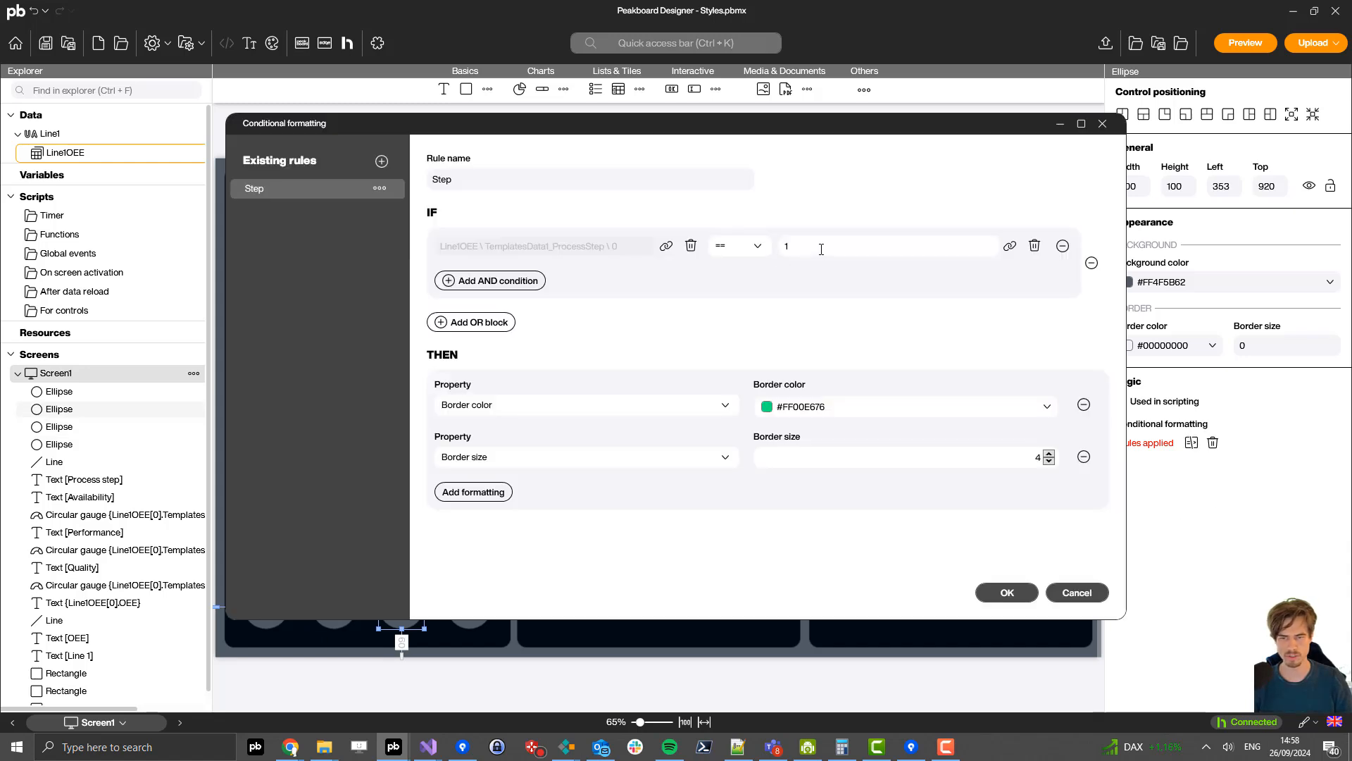
pyautogui.click(1007, 592)
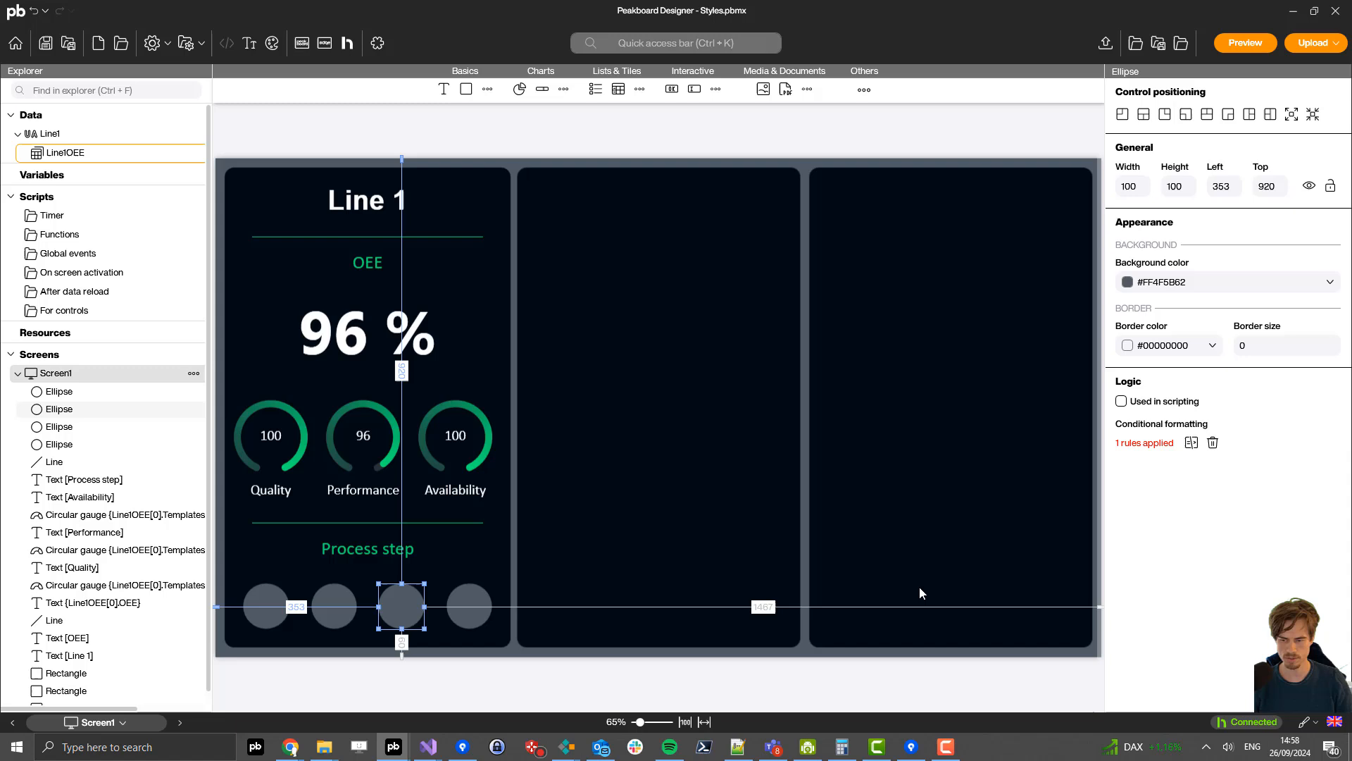
# - Set the comparison value in the fourth circle's Step rule to 4 and save its conditional formatting
pyautogui.click(479, 589)
pyautogui.click(1191, 444)
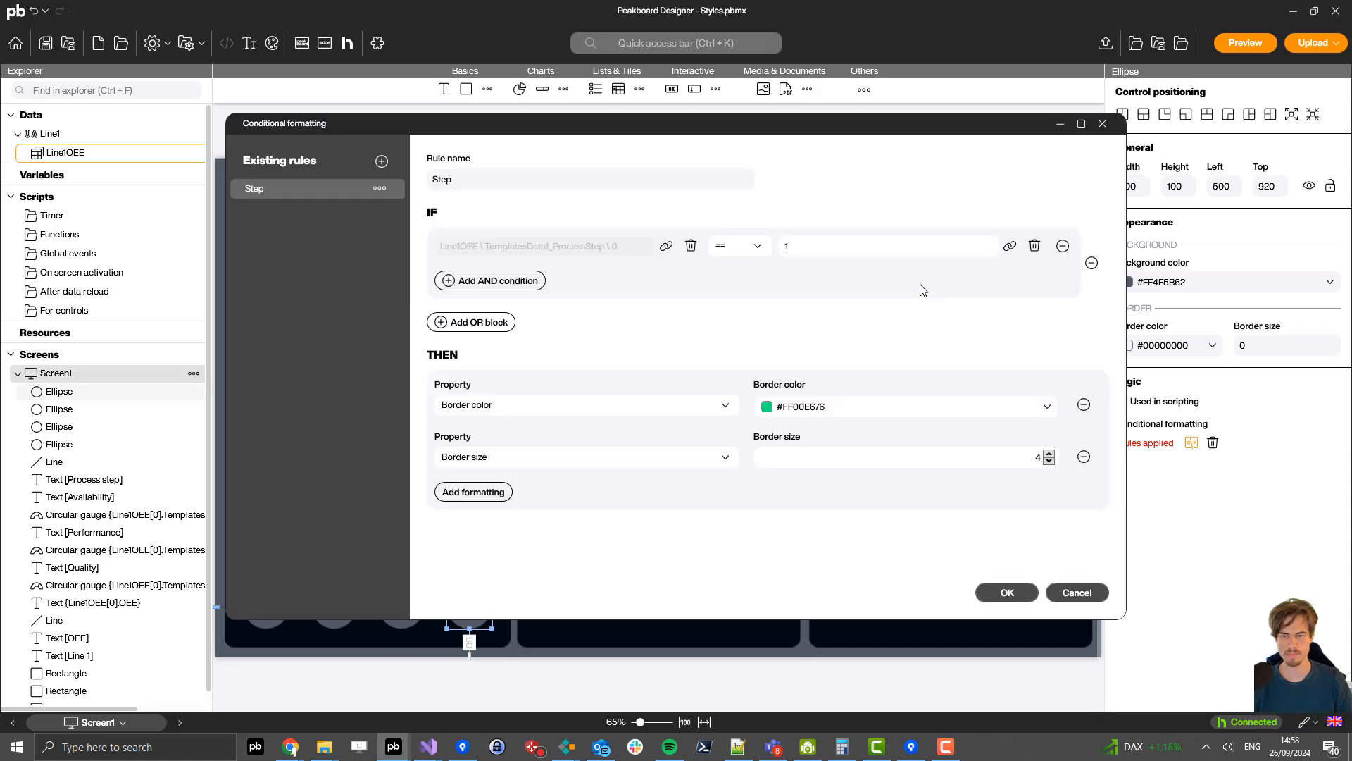
pyautogui.moveTo(840, 251); pyautogui.dragTo(726, 247)
pyautogui.write('4')
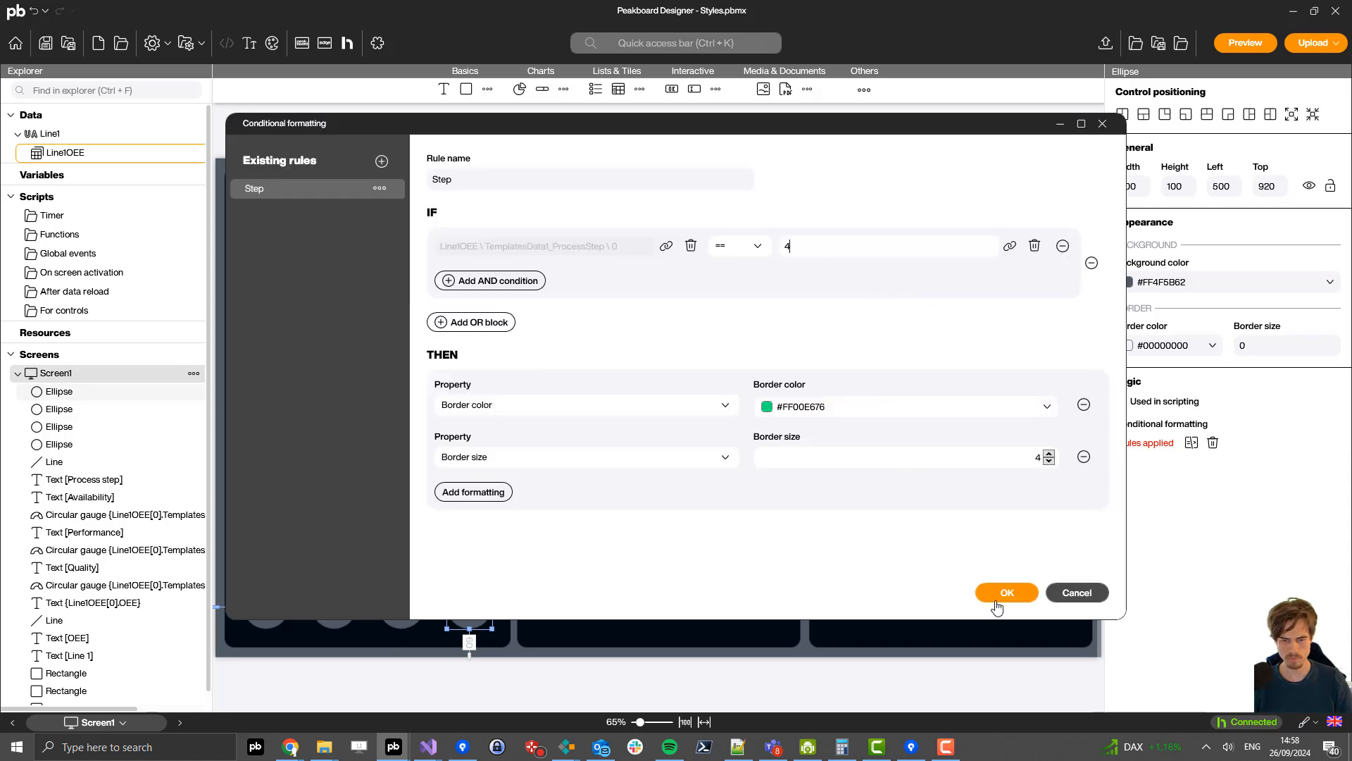
pyautogui.click(997, 598)
pyautogui.click(867, 659)
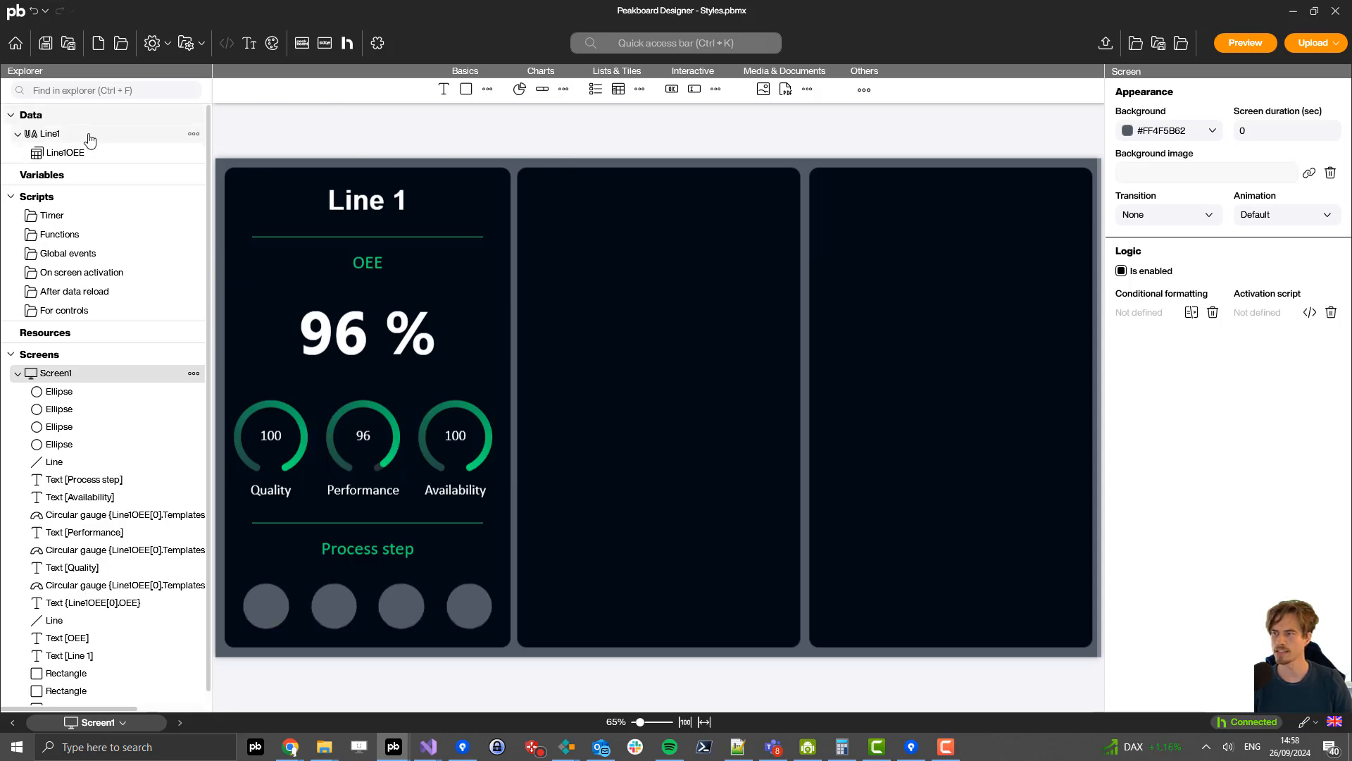
pyautogui.click(55, 136)
pyautogui.rightClick(55, 136)
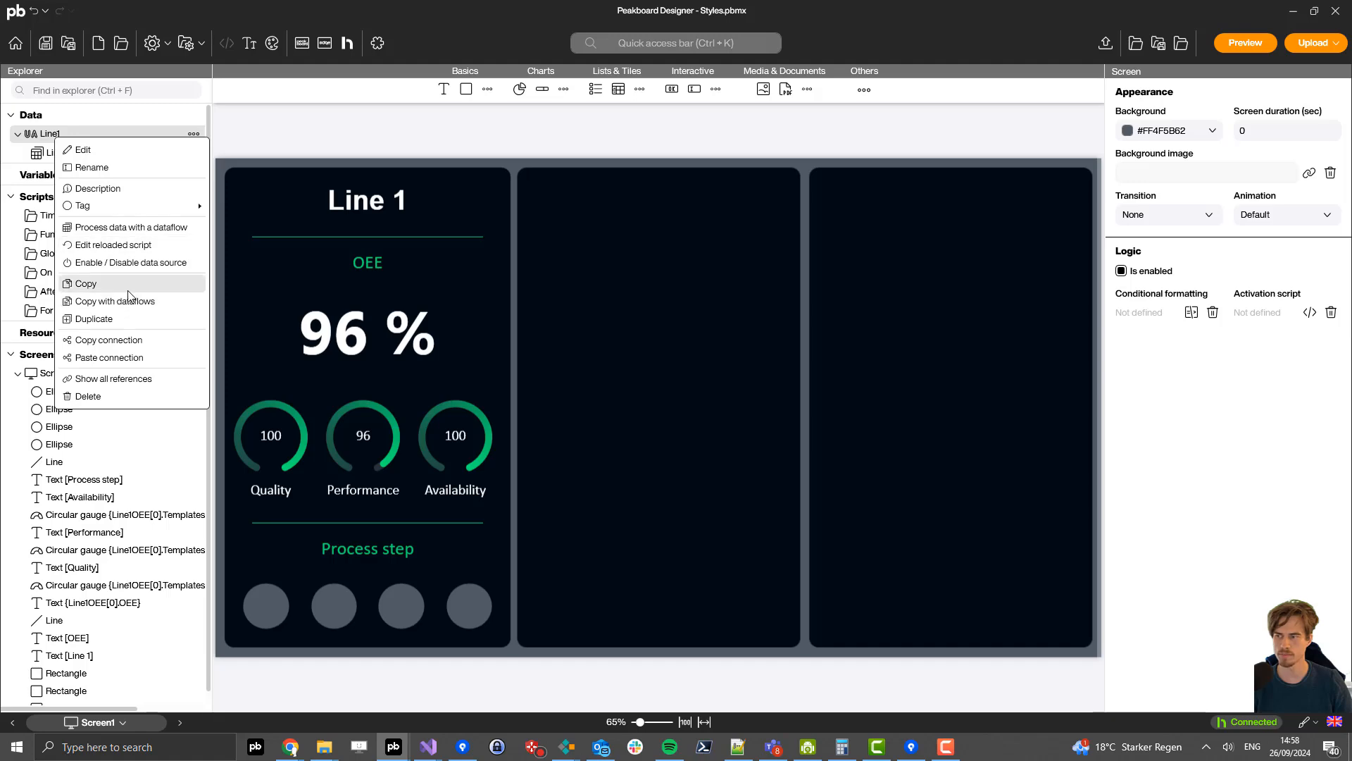
pyautogui.click(84, 105)
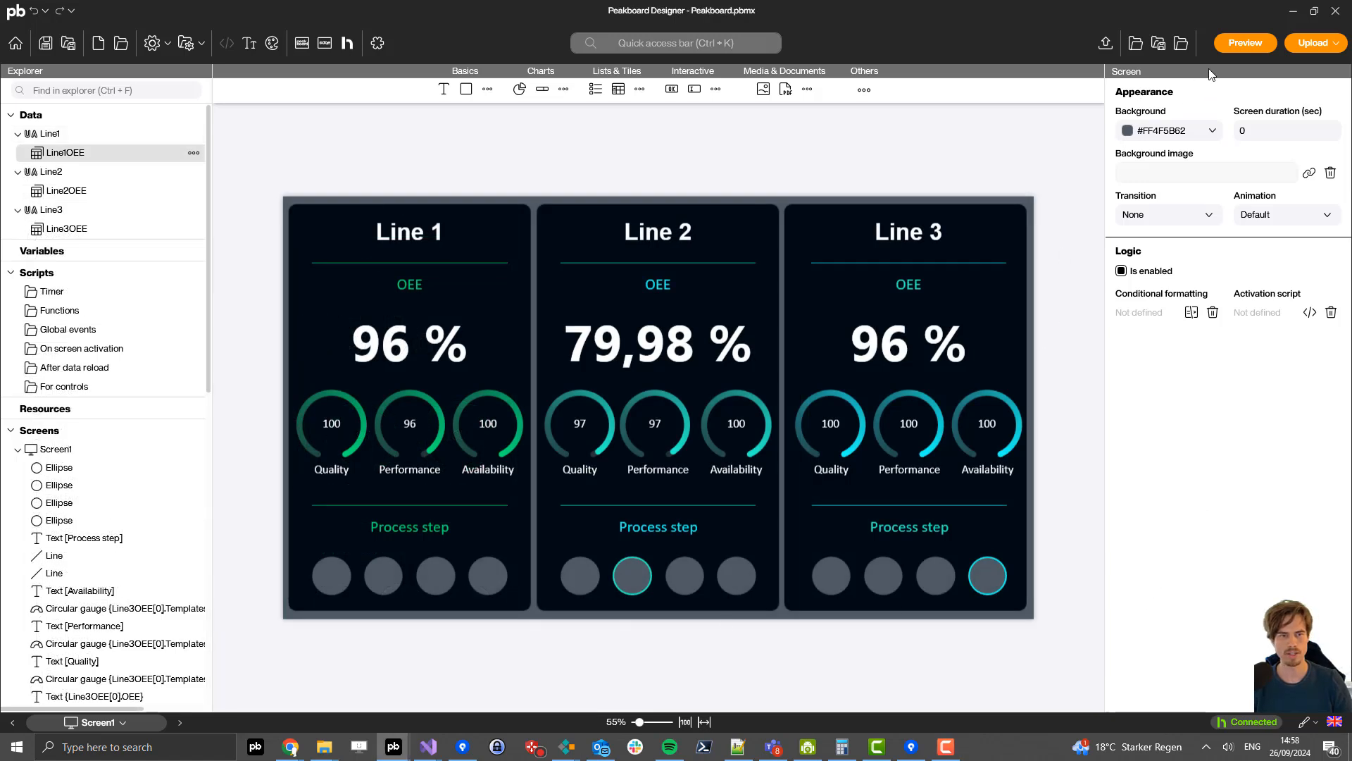
# - Launch a preview of the completed dashboard with the Line 1, Line 2 and Line 3 panels
pyautogui.click(1252, 48)
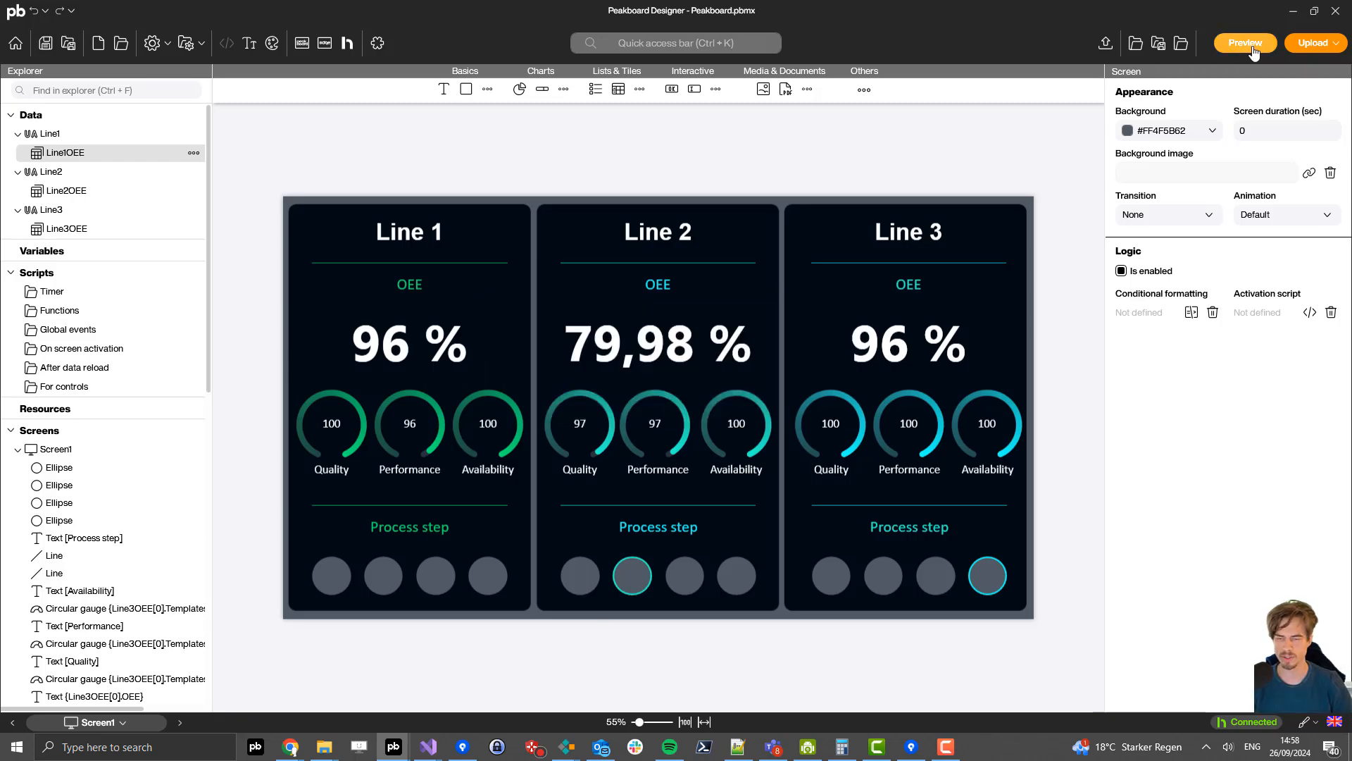